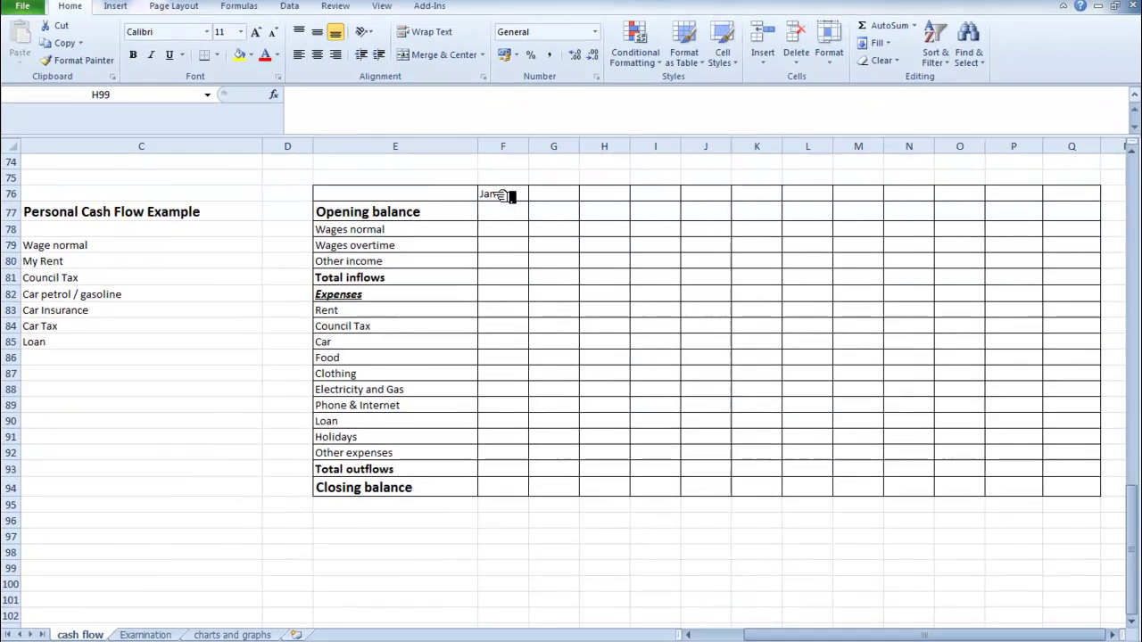
# AutoFill the Jan heading in F76 across to Q76 to get Feb through Dec.
pyautogui.click(503, 195)
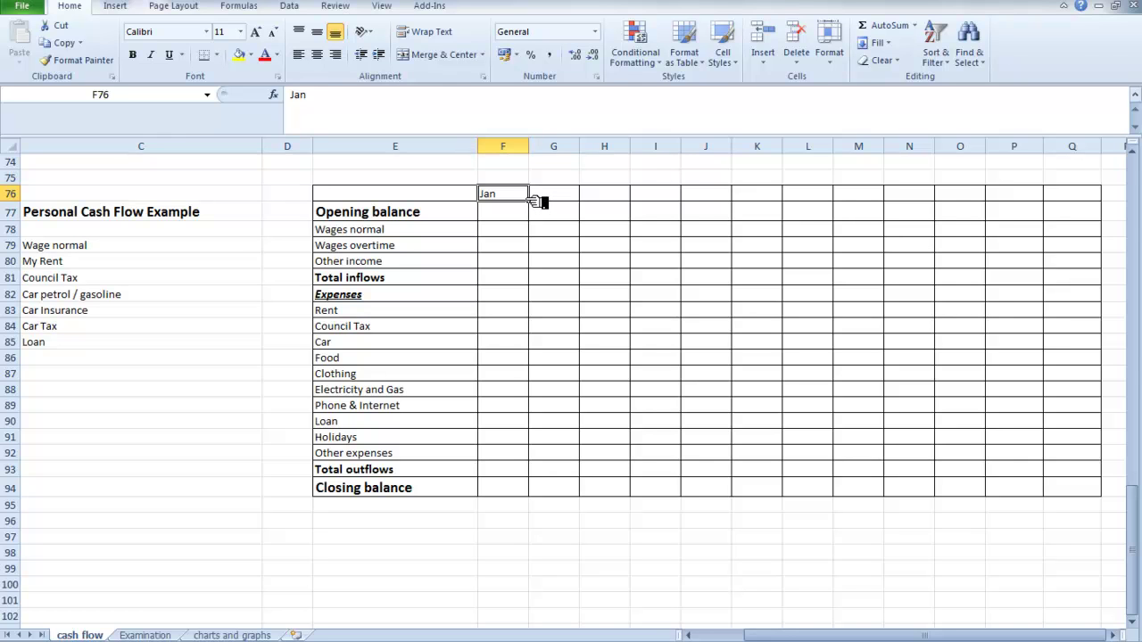
pyautogui.moveTo(528, 198); pyautogui.dragTo(1083, 195)
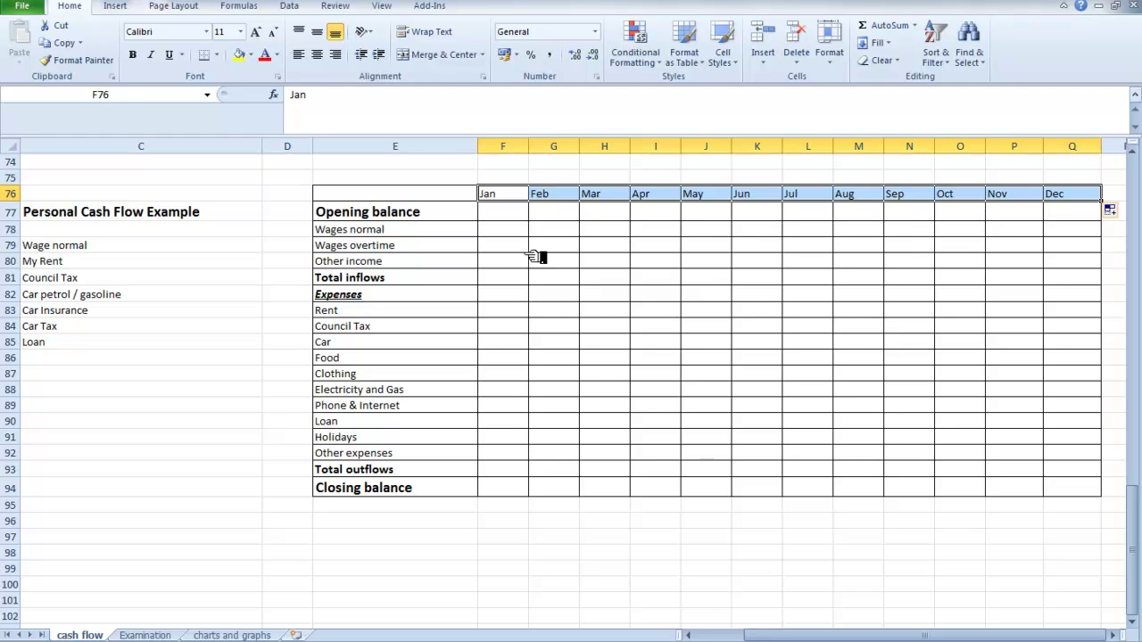
pyautogui.click(259, 312)
# Define the names My_Rent for D80 and Council_Tax for D81.
pyautogui.click(289, 249)
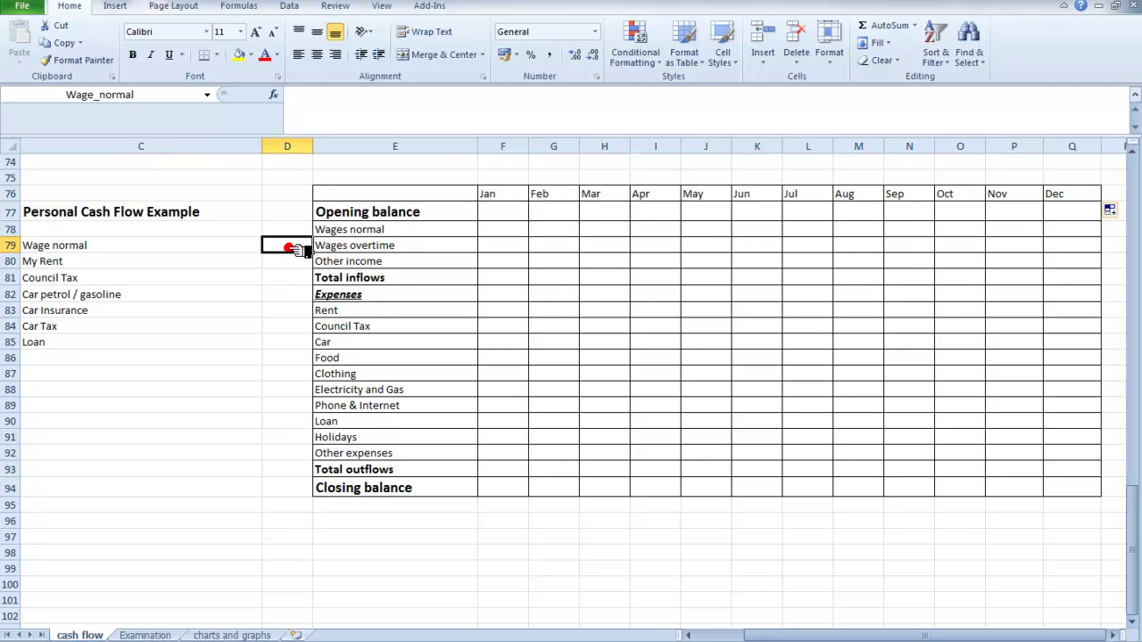
pyautogui.rightClick(287, 249)
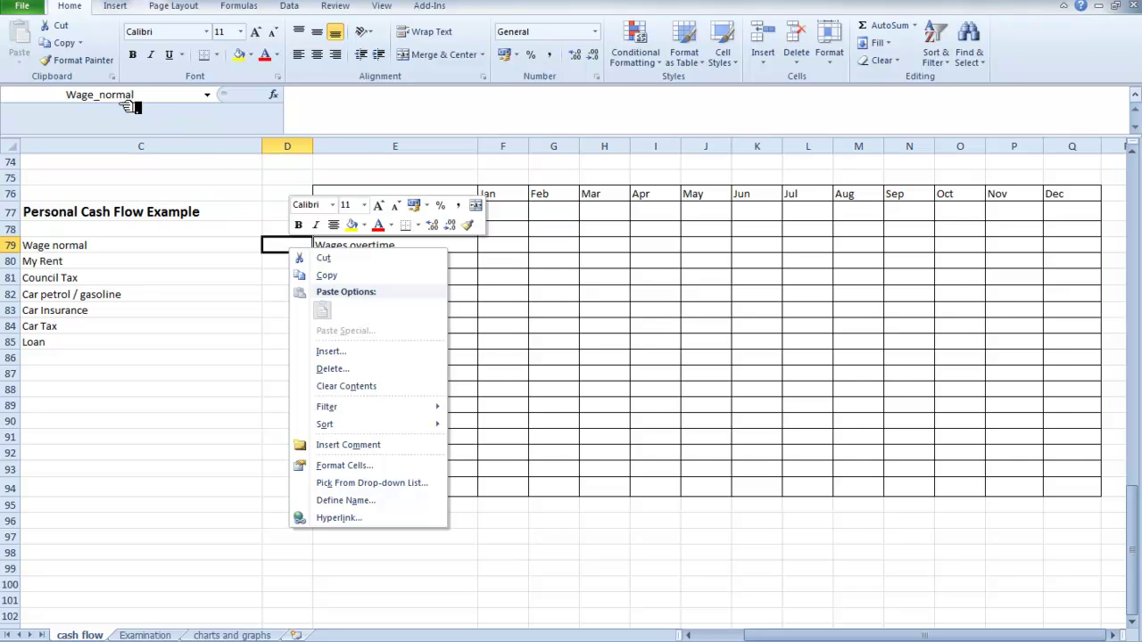
pyautogui.click(214, 358)
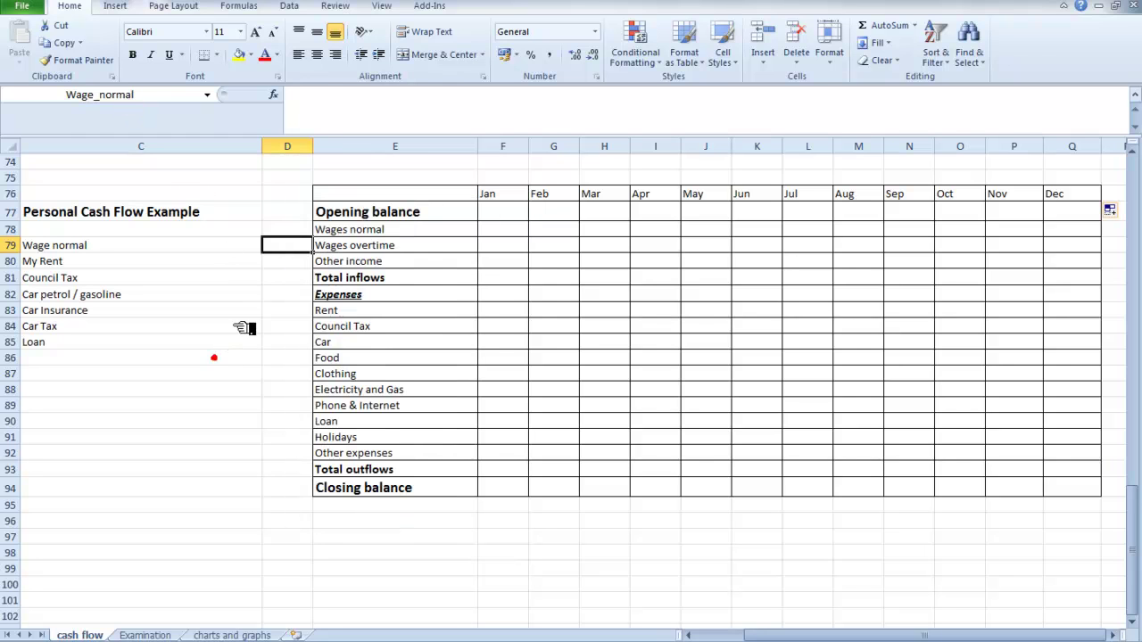
pyautogui.click(291, 262)
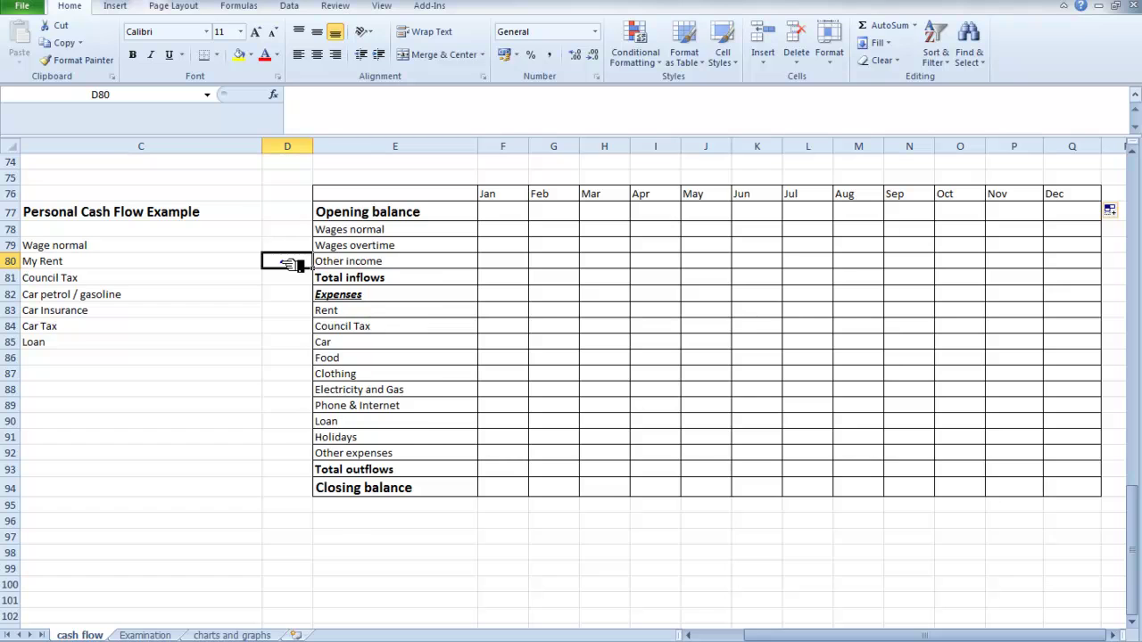
pyautogui.rightClick(284, 262)
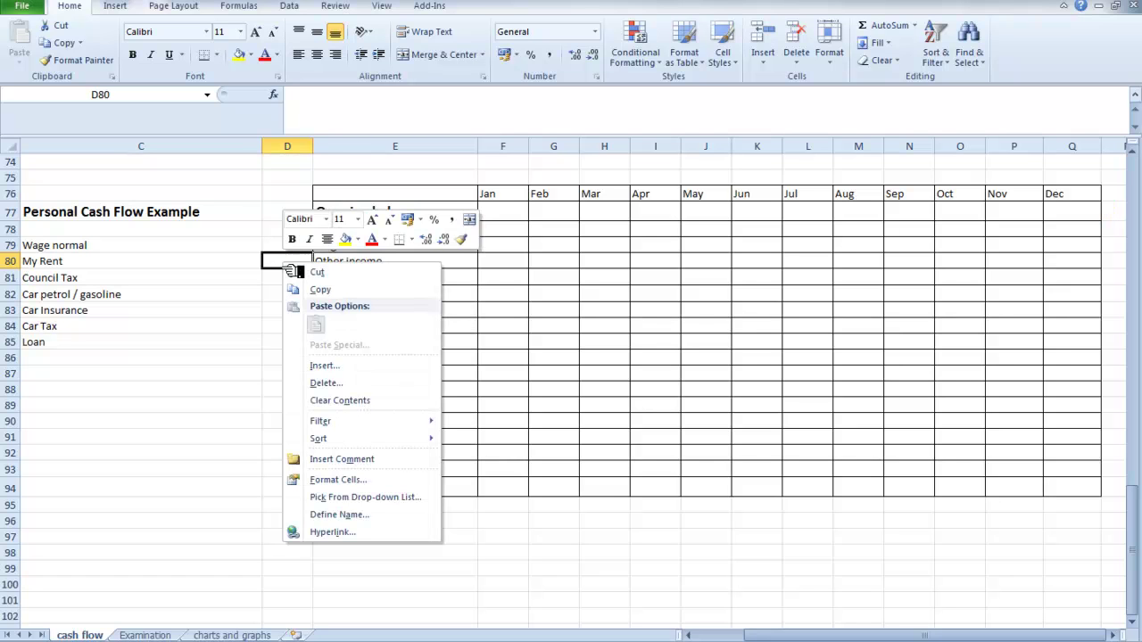
pyautogui.click(343, 515)
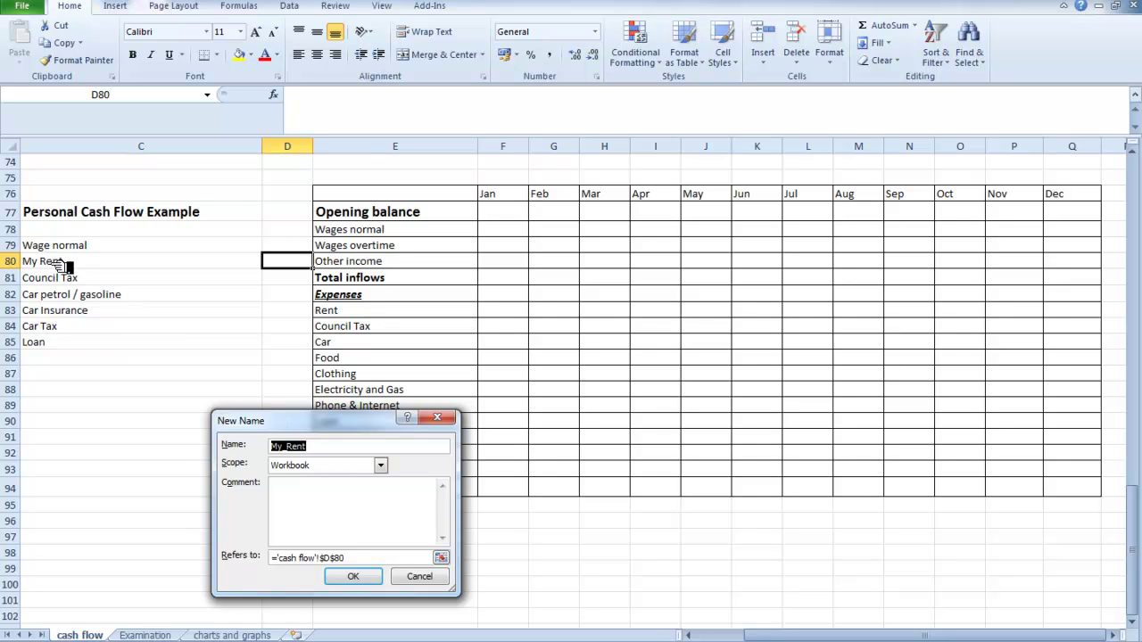
pyautogui.click(362, 580)
pyautogui.click(302, 279)
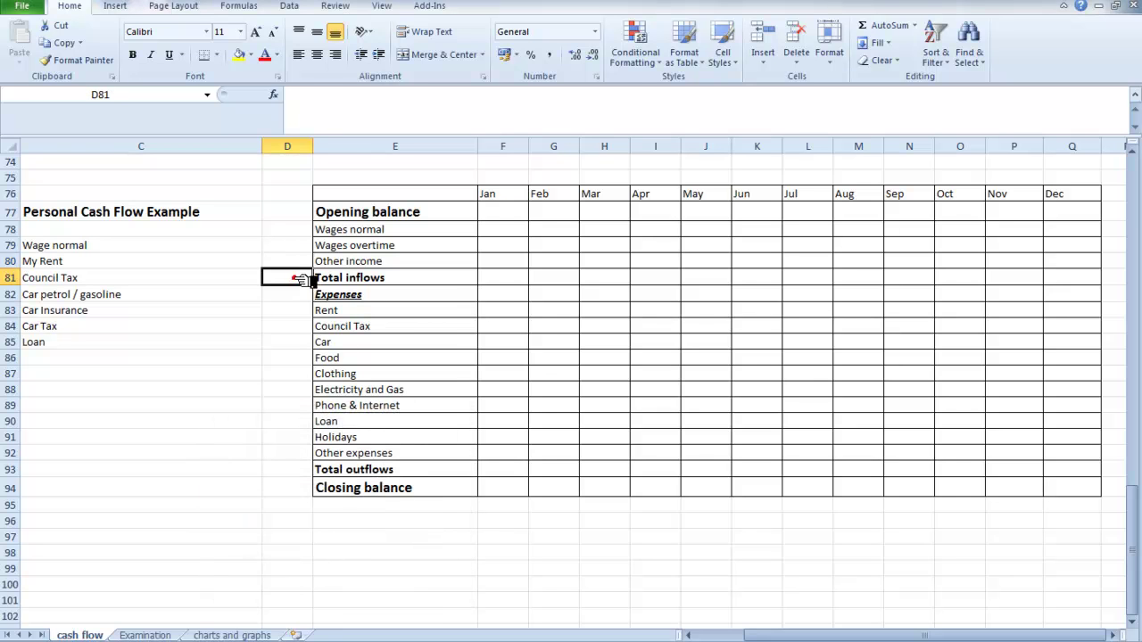
pyautogui.rightClick(301, 279)
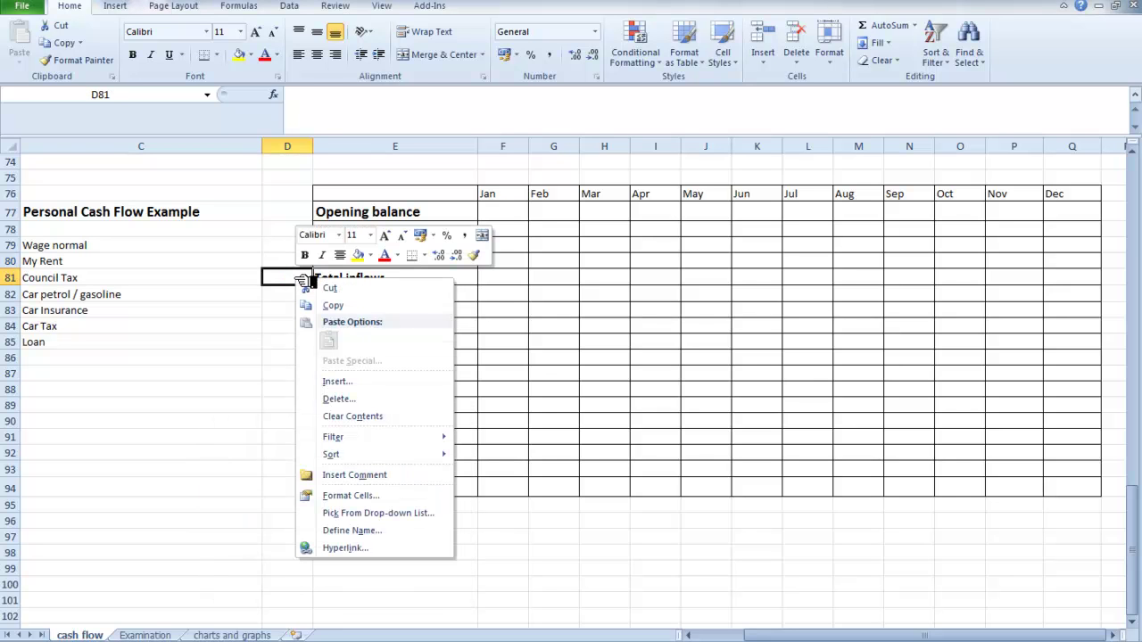
pyautogui.click(346, 530)
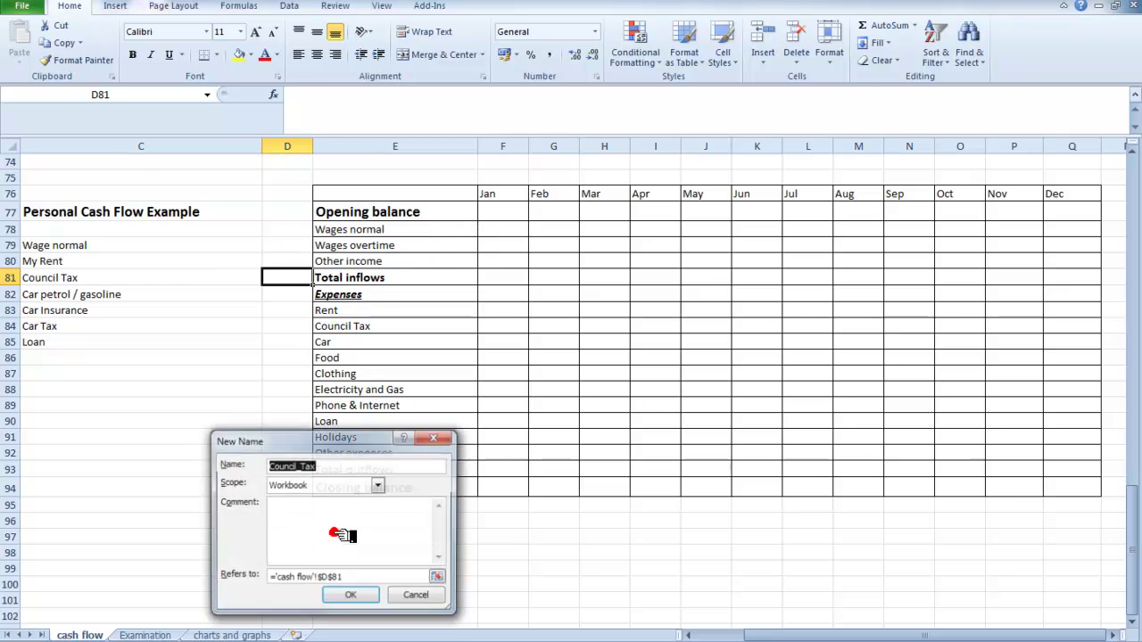
pyautogui.click(349, 599)
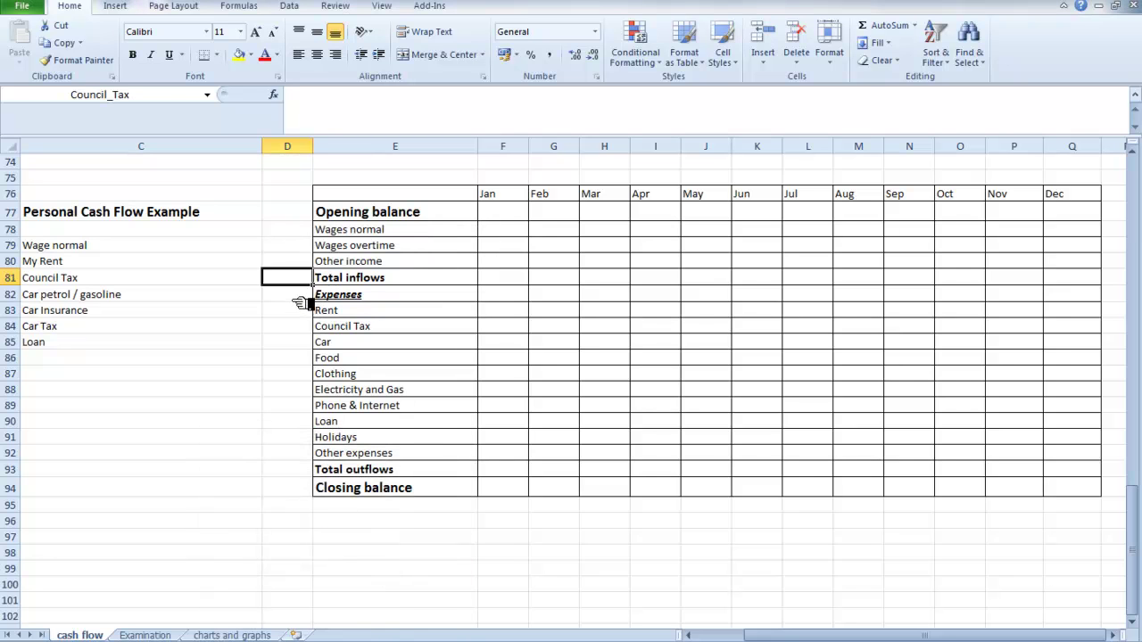
# Define the names Car_petrol__gasoline for D82 and Car_Insurance for D83.
pyautogui.click(292, 298)
pyautogui.rightClick(292, 298)
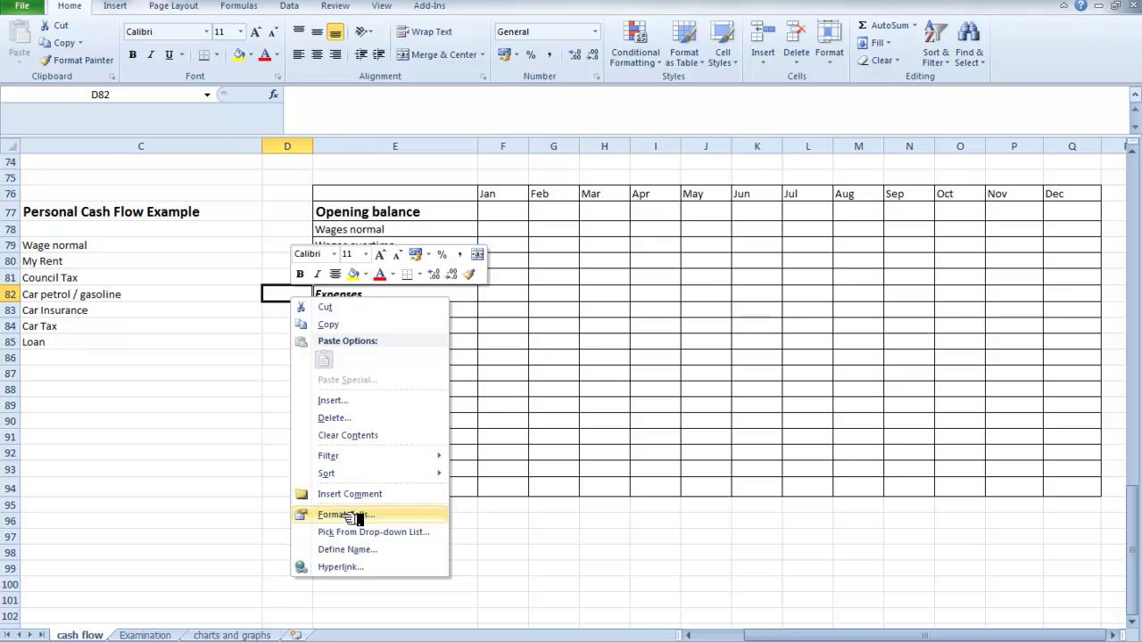
pyautogui.click(356, 552)
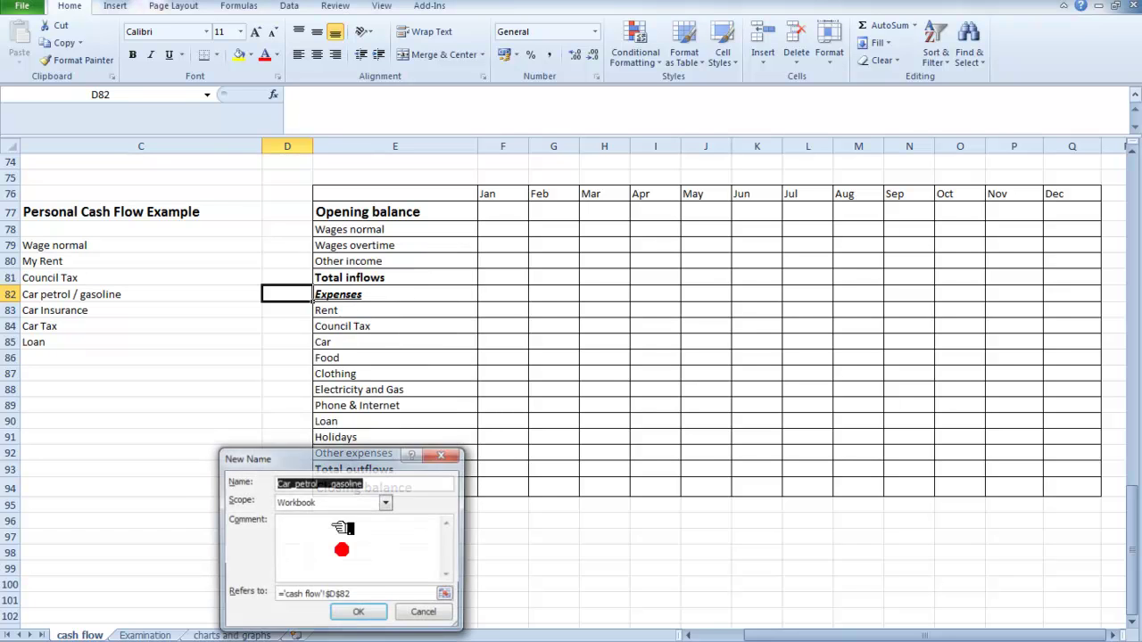
pyautogui.click(366, 616)
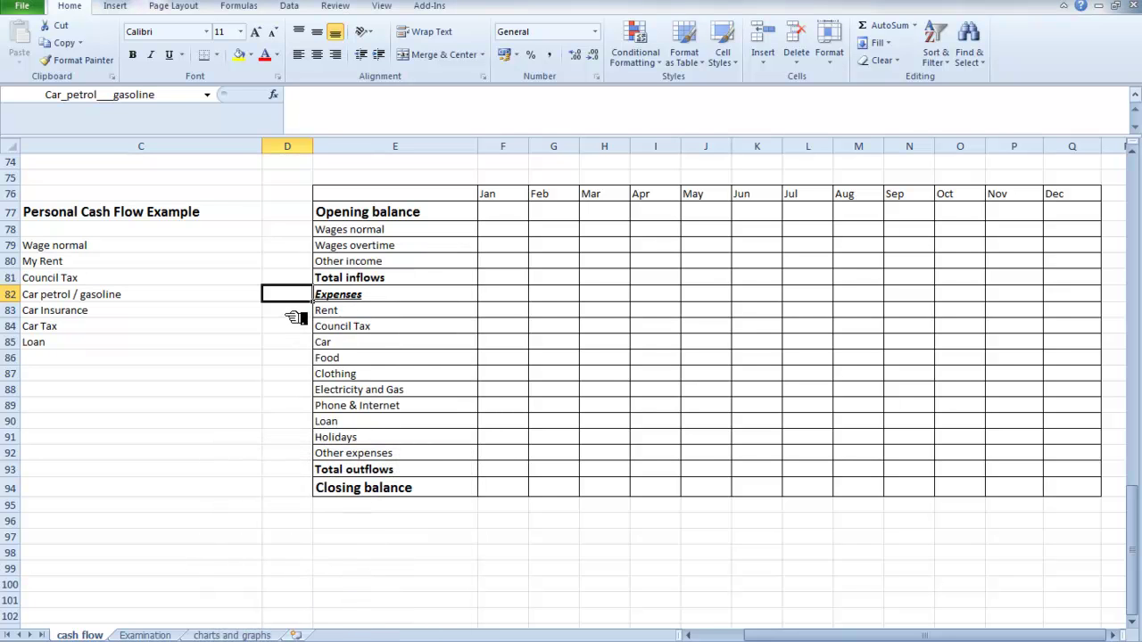
pyautogui.click(285, 312)
pyautogui.rightClick(286, 312)
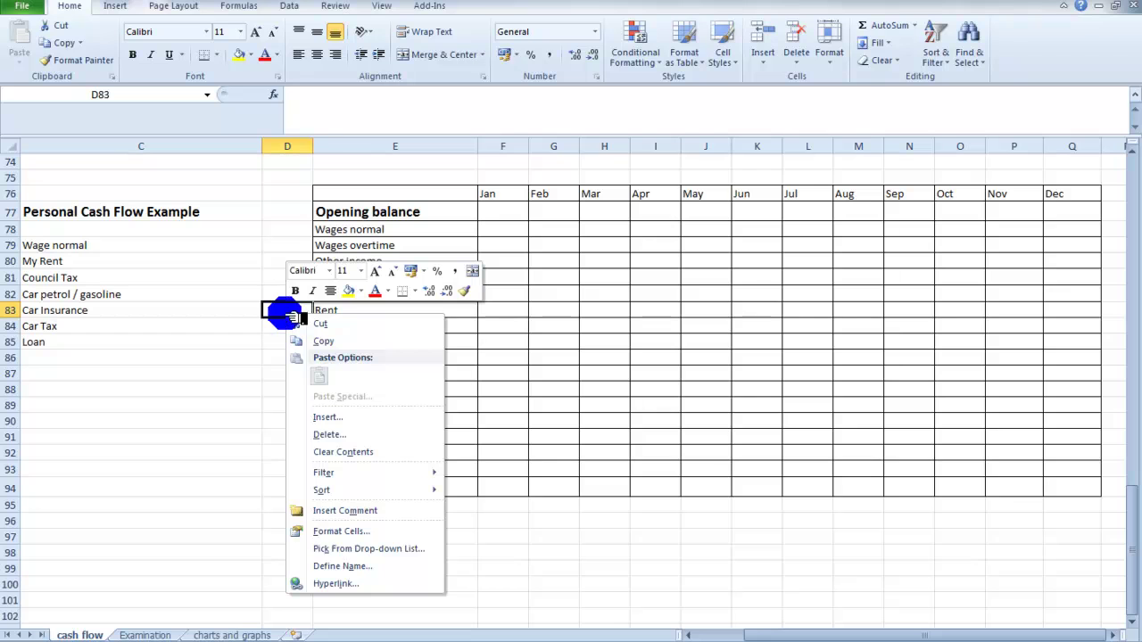
pyautogui.click(332, 568)
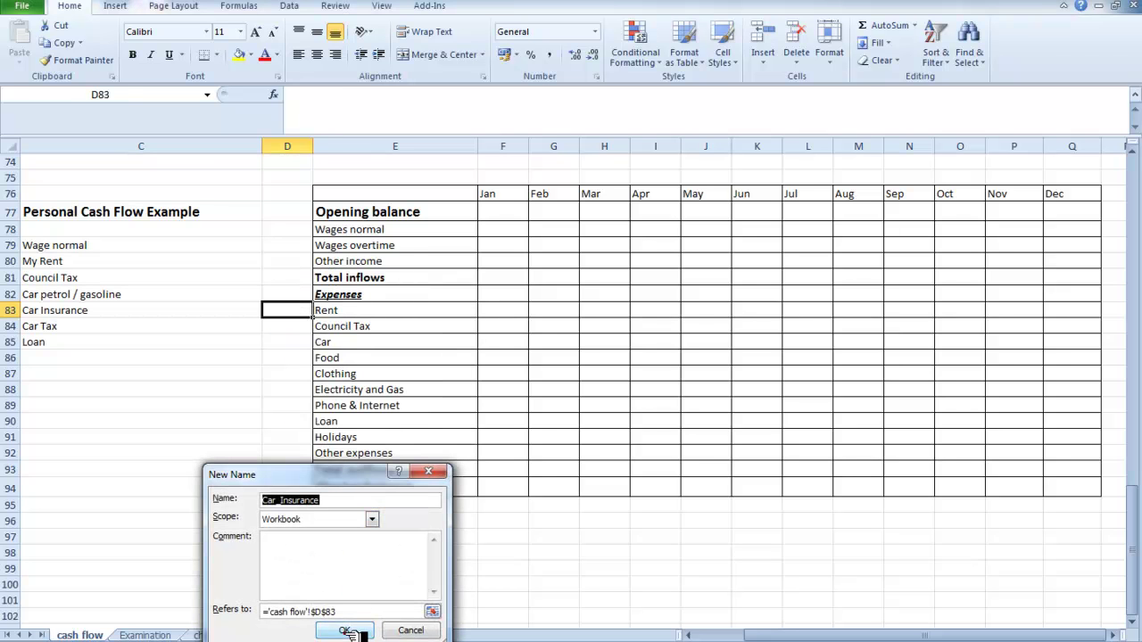
pyautogui.click(357, 630)
# Define the names Car_Tax for D84 and Loan for D85.
pyautogui.click(286, 326)
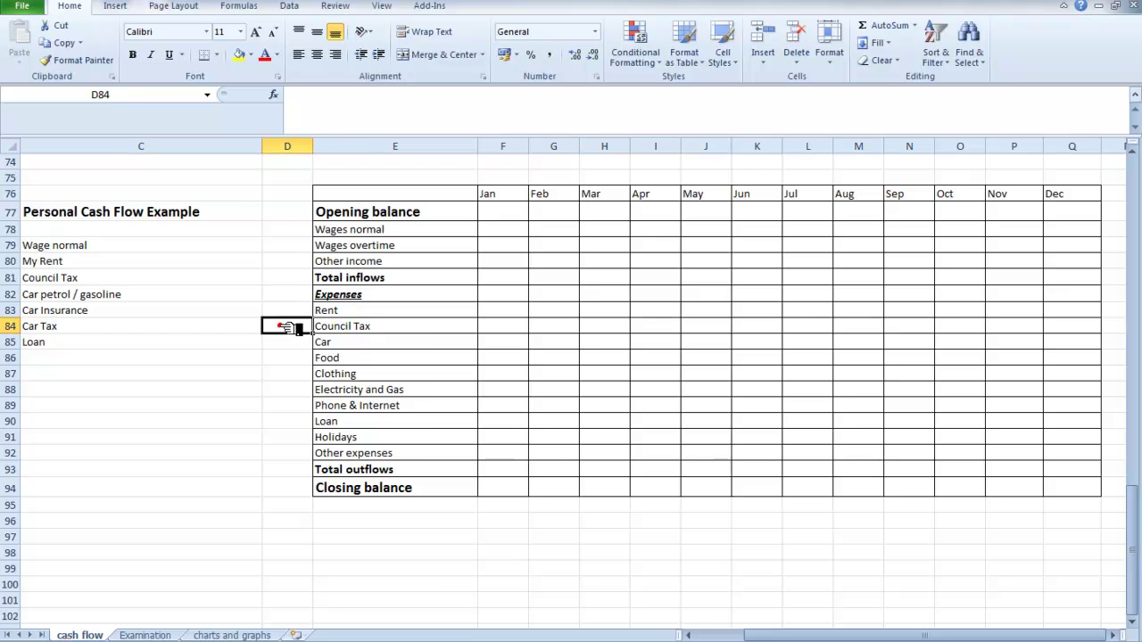
pyautogui.rightClick(284, 327)
pyautogui.click(342, 578)
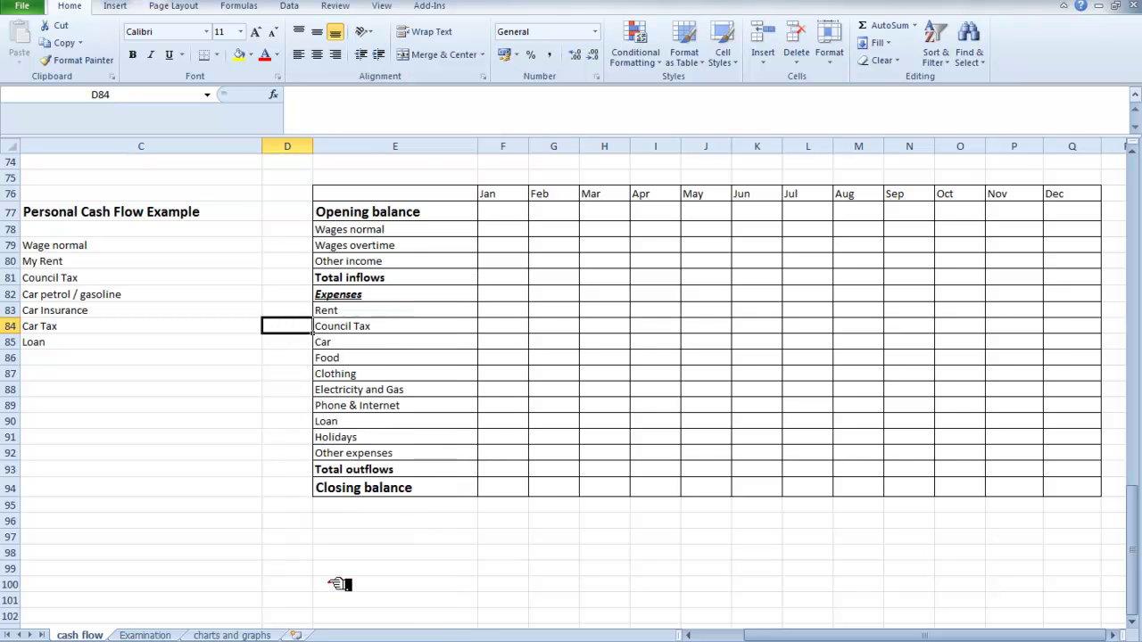
pyautogui.click(346, 636)
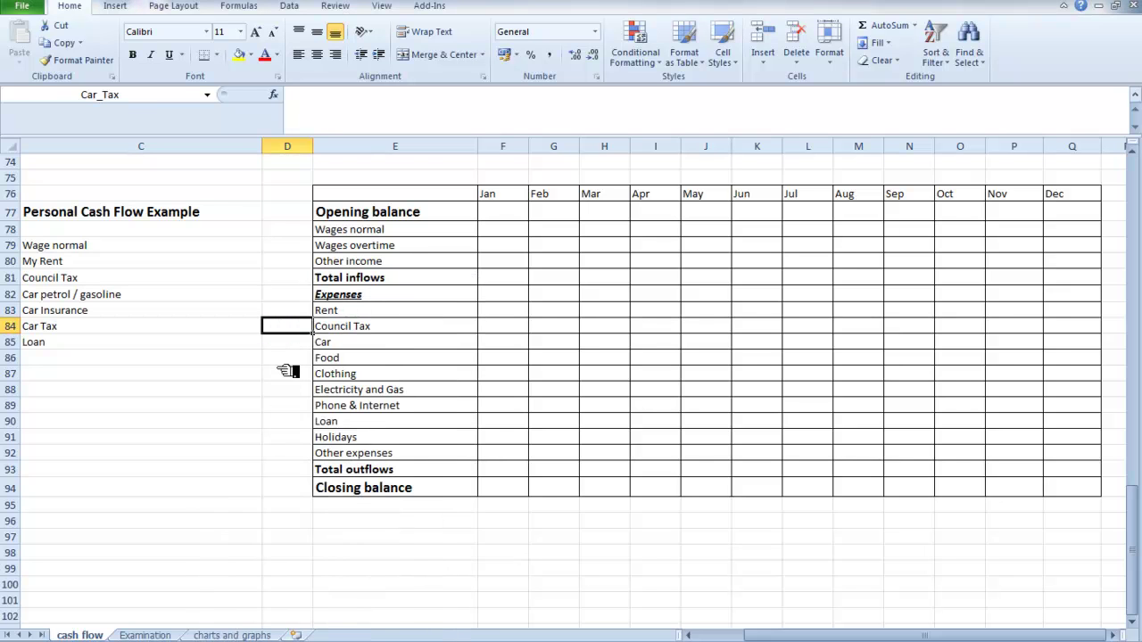
pyautogui.click(287, 343)
pyautogui.rightClick(286, 342)
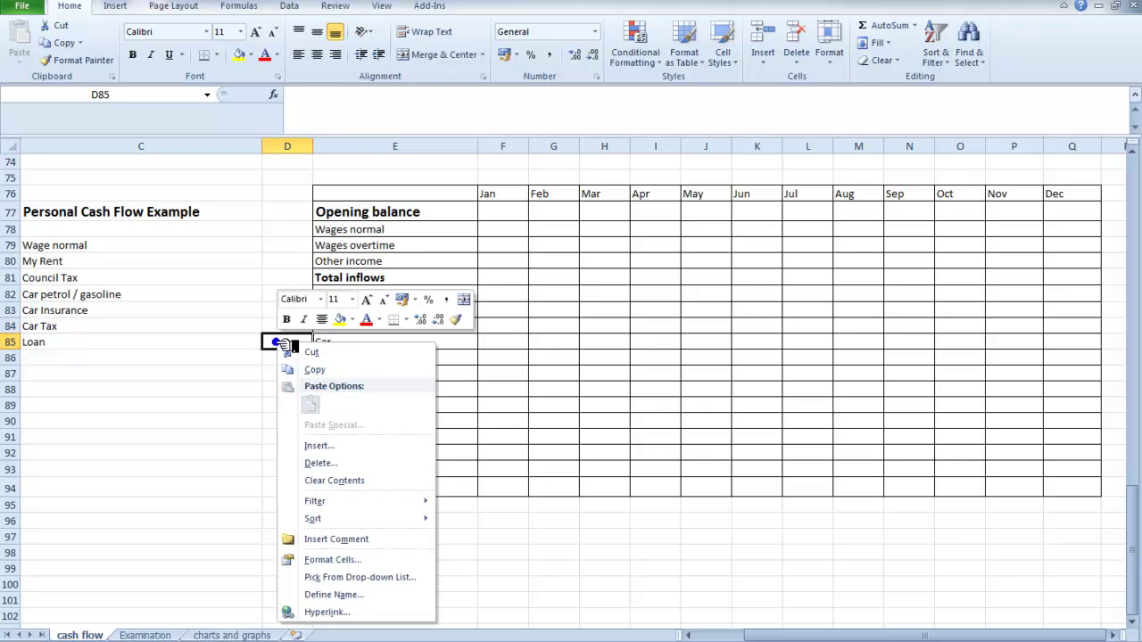
pyautogui.click(344, 596)
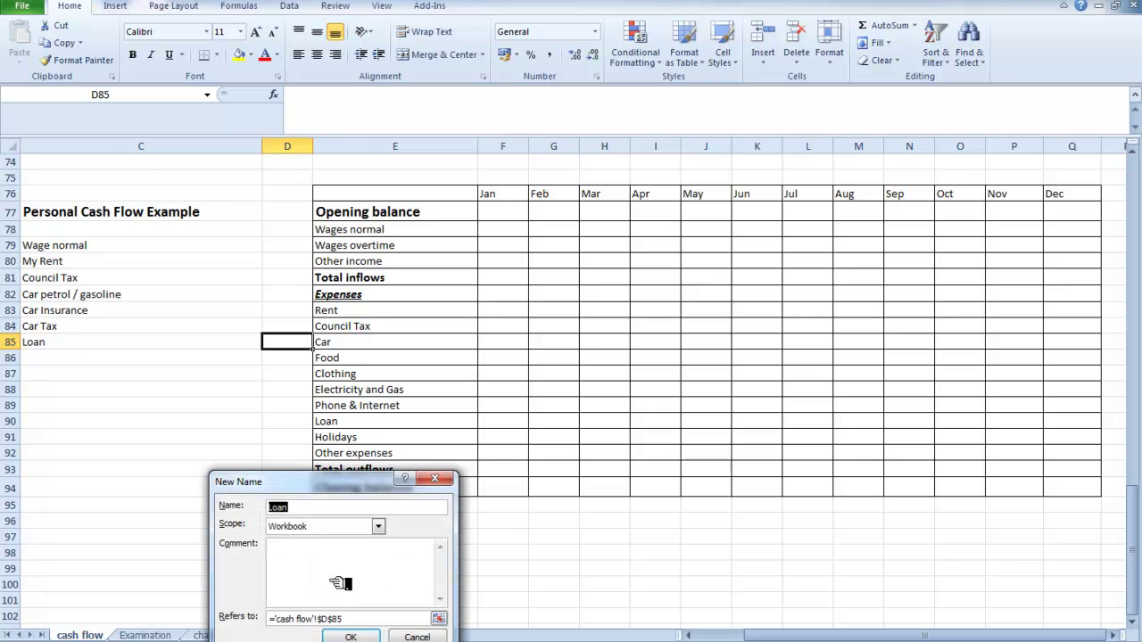
pyautogui.click(351, 631)
pyautogui.click(282, 487)
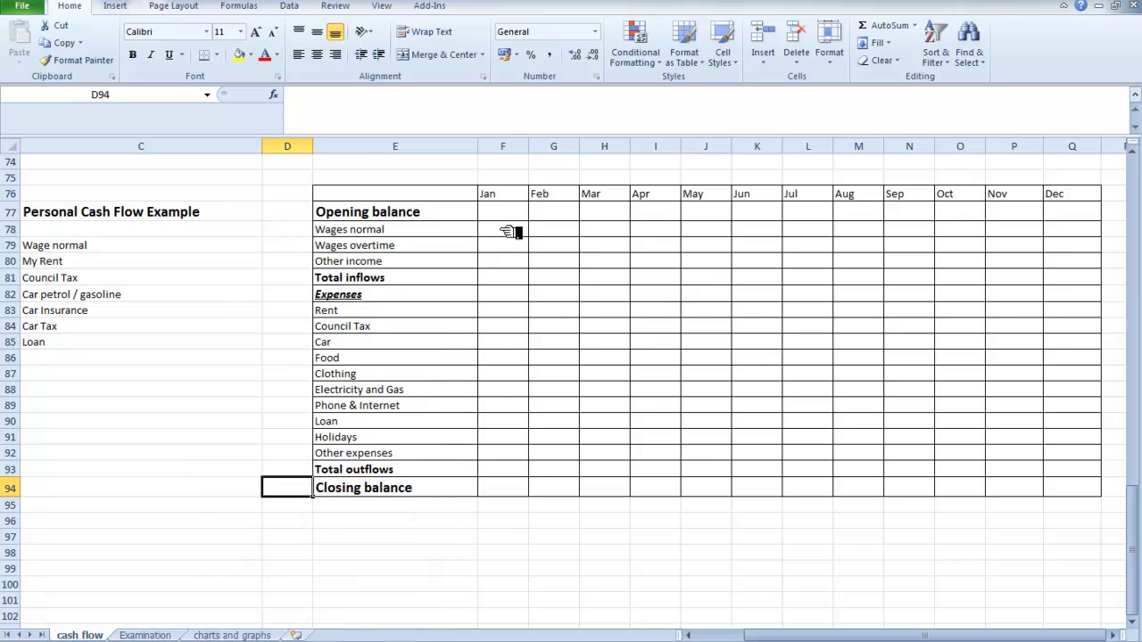
# Link F78 to the Wage_normal input and copy it across Jan to Dec.
pyautogui.click(505, 231)
pyautogui.write('=')
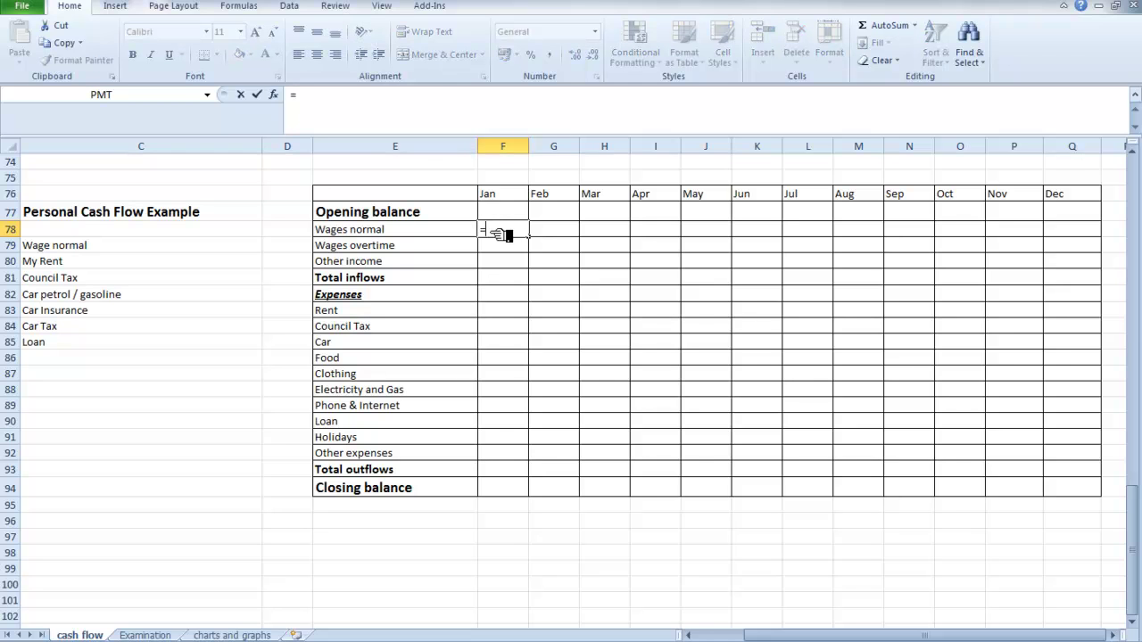
pyautogui.click(287, 248)
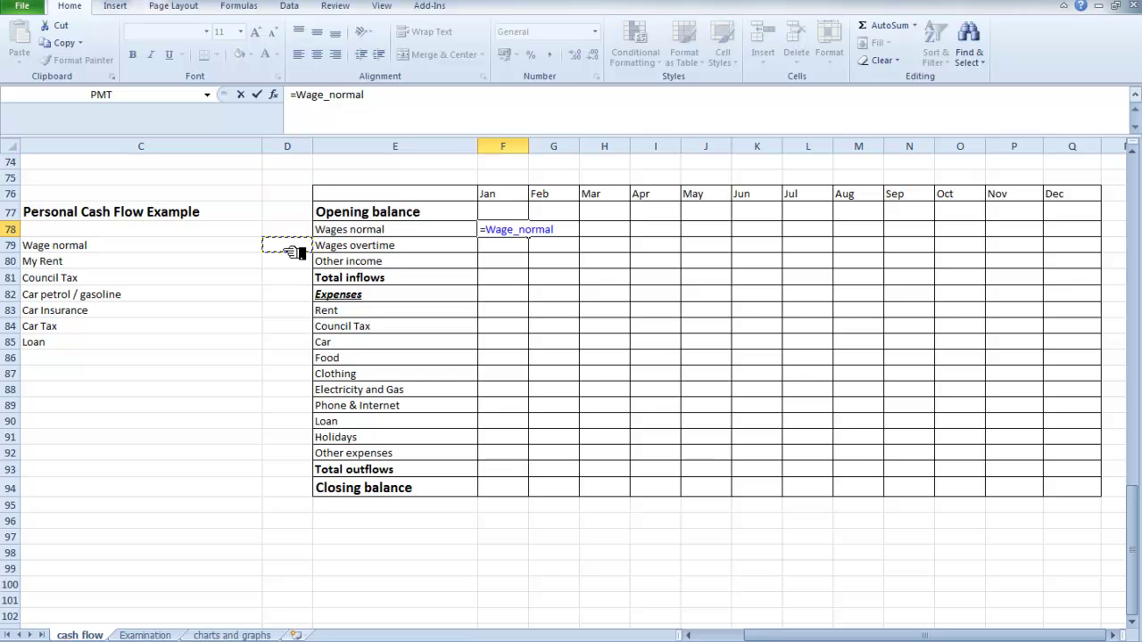
pyautogui.press('Tab')
pyautogui.click(501, 230)
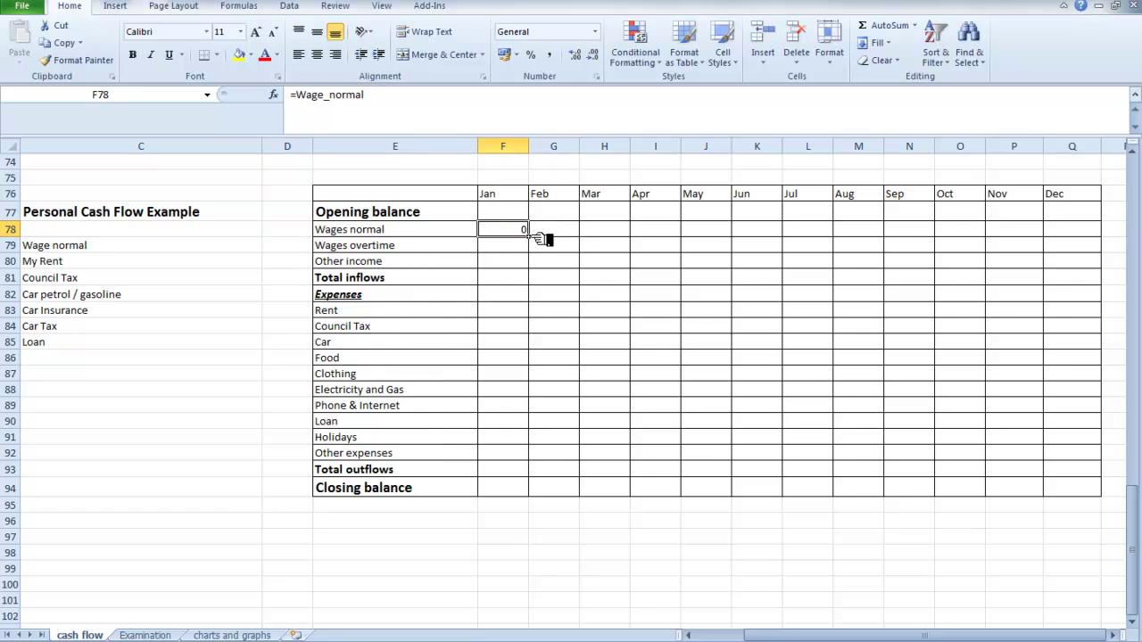
pyautogui.moveTo(541, 238); pyautogui.dragTo(1104, 234)
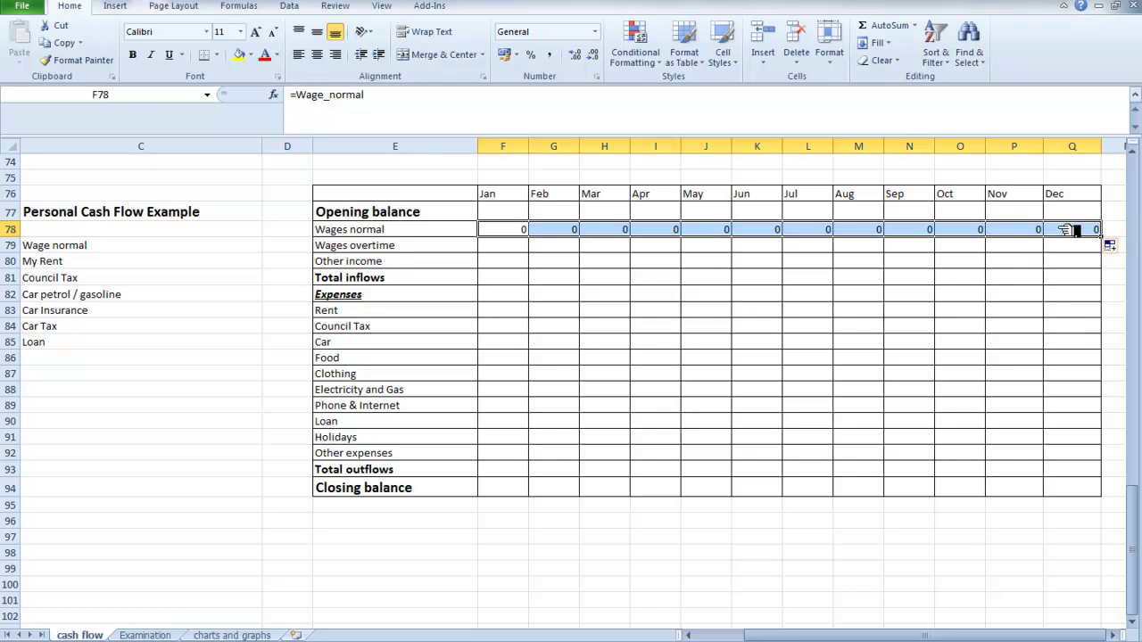
# Review the wages formulas in the January through July cells.
pyautogui.click(813, 234)
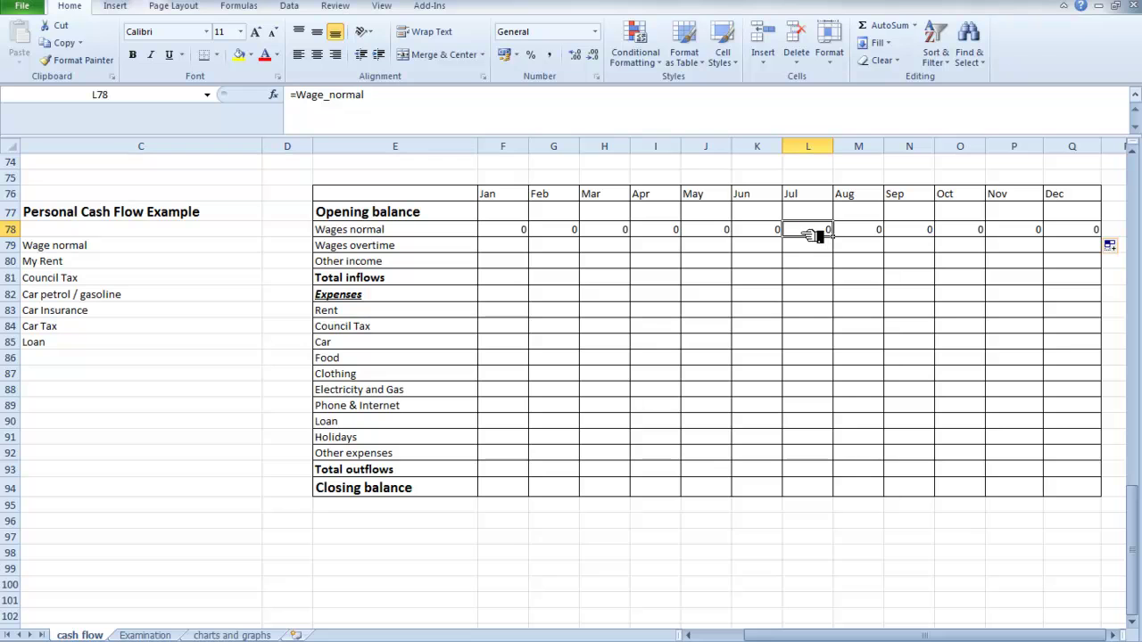
pyautogui.click(505, 237)
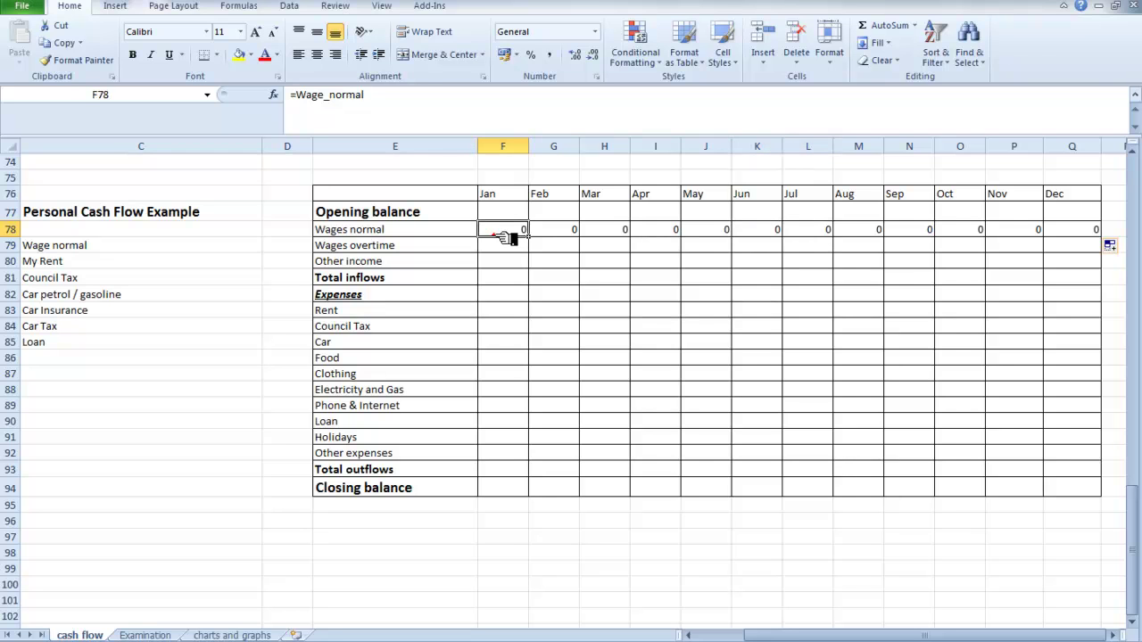
pyautogui.click(569, 234)
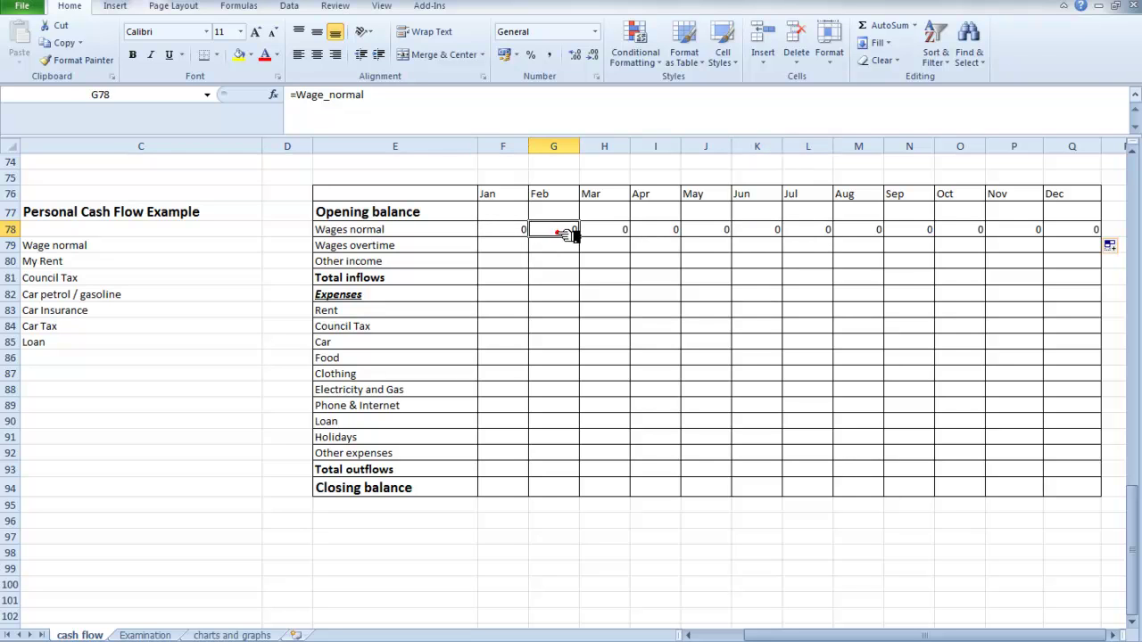
pyautogui.click(607, 234)
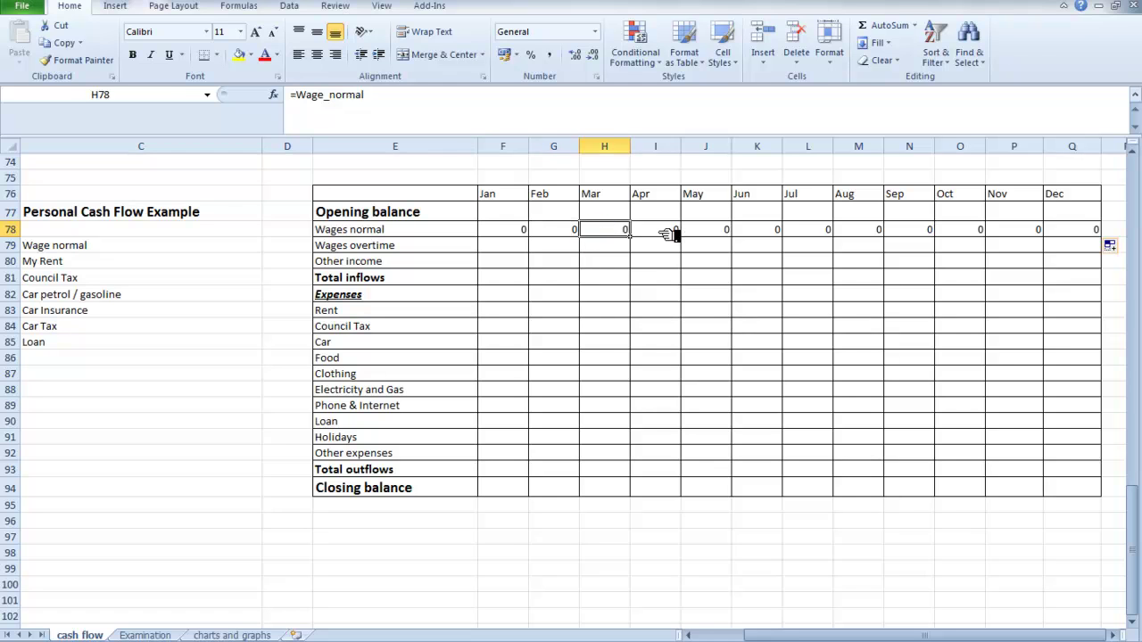
pyautogui.click(667, 234)
pyautogui.click(718, 232)
pyautogui.click(757, 232)
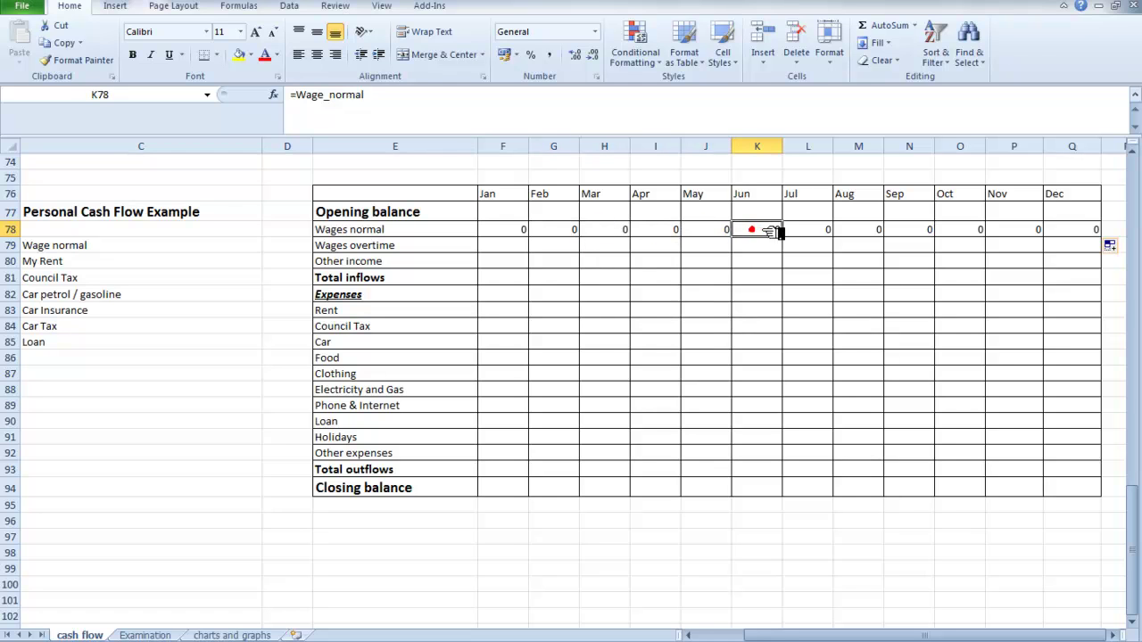
pyautogui.click(821, 231)
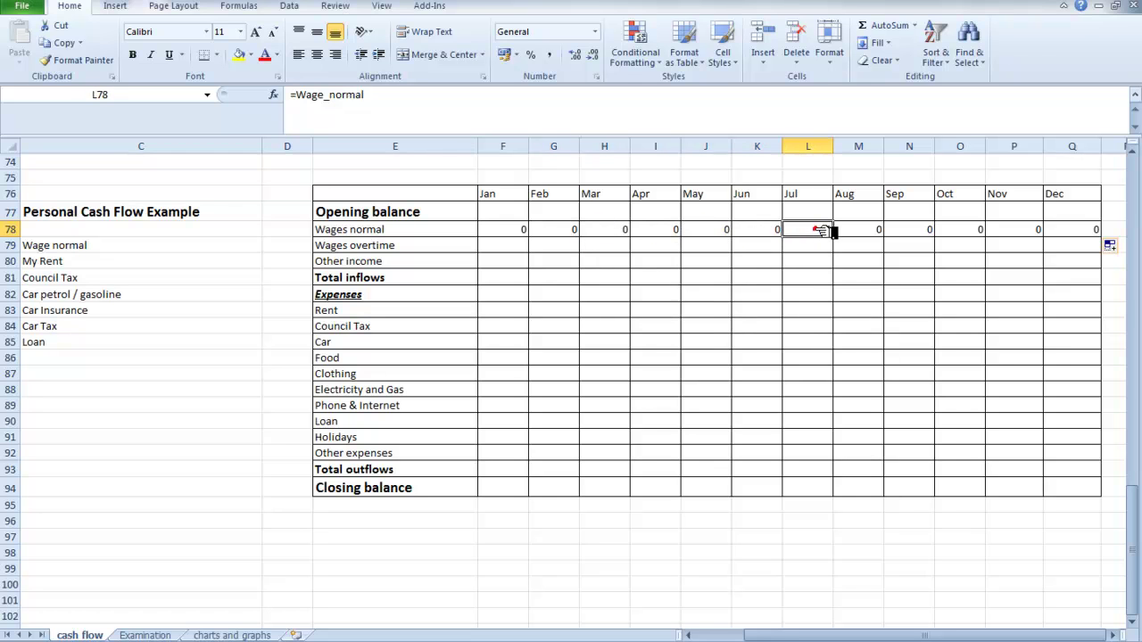
# Enter =My_Rent in January's Rent cell and fill it through December.
pyautogui.click(510, 312)
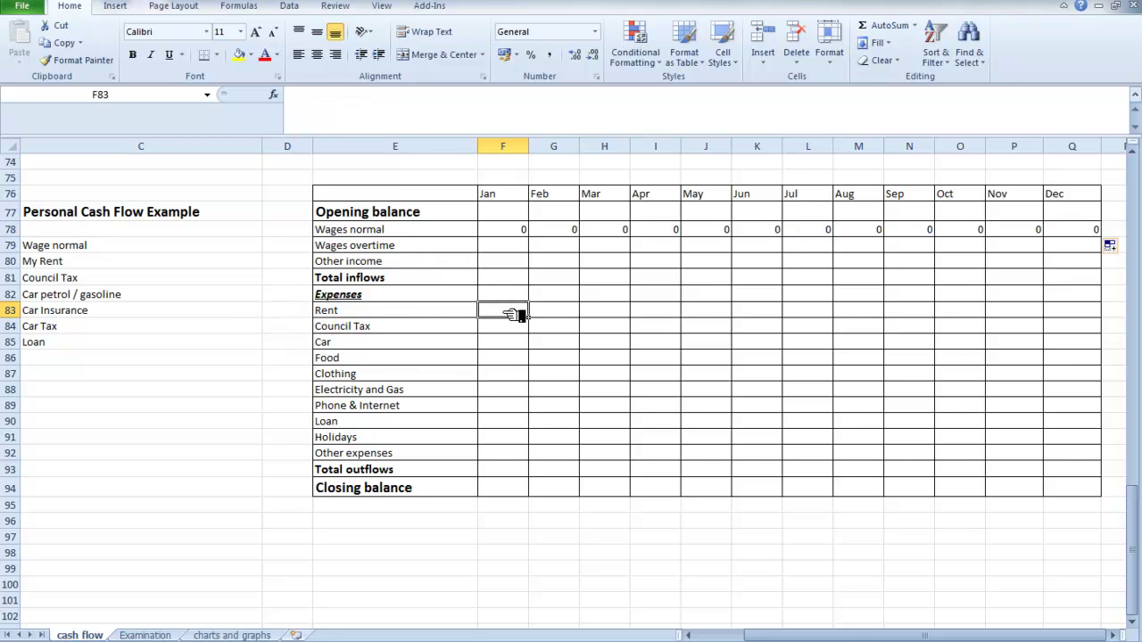
pyautogui.write('=')
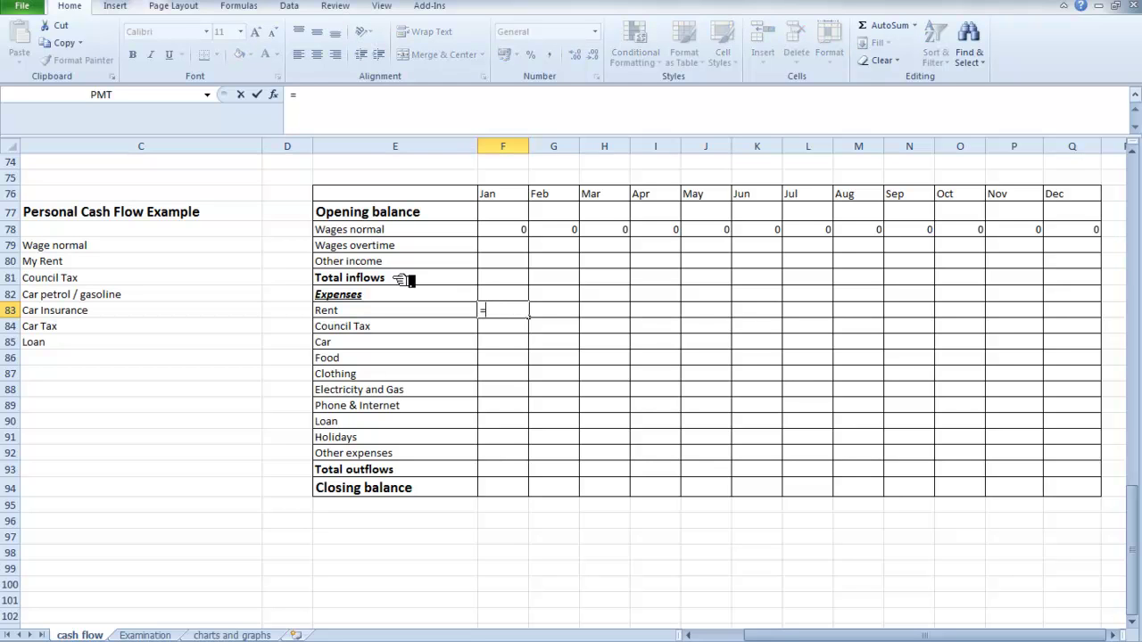
pyautogui.click(287, 262)
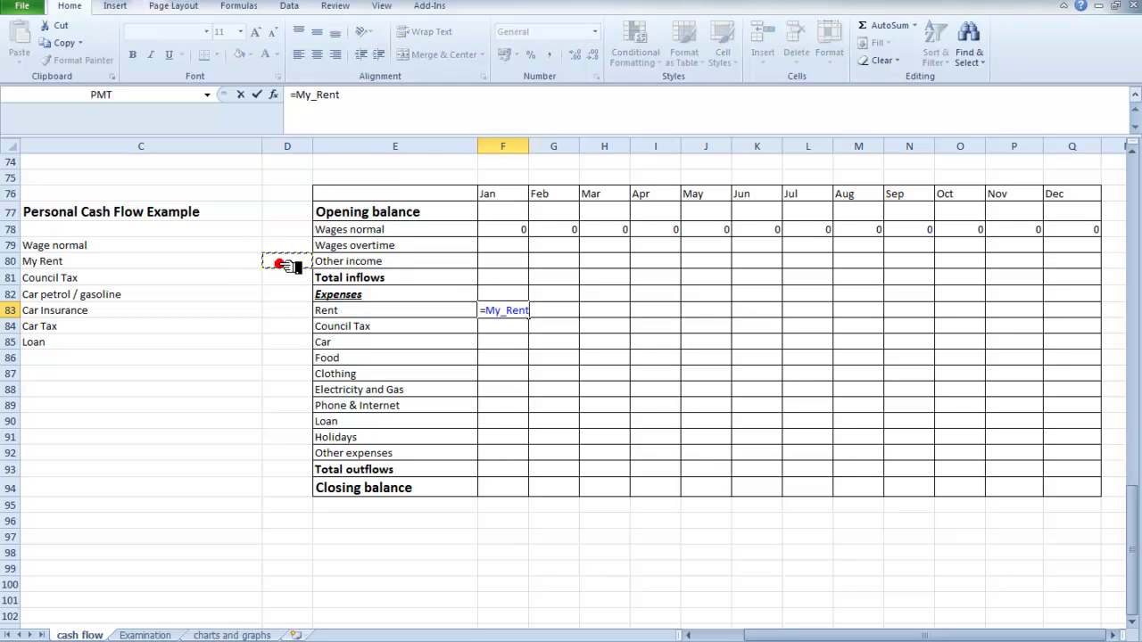
pyautogui.press('Tab')
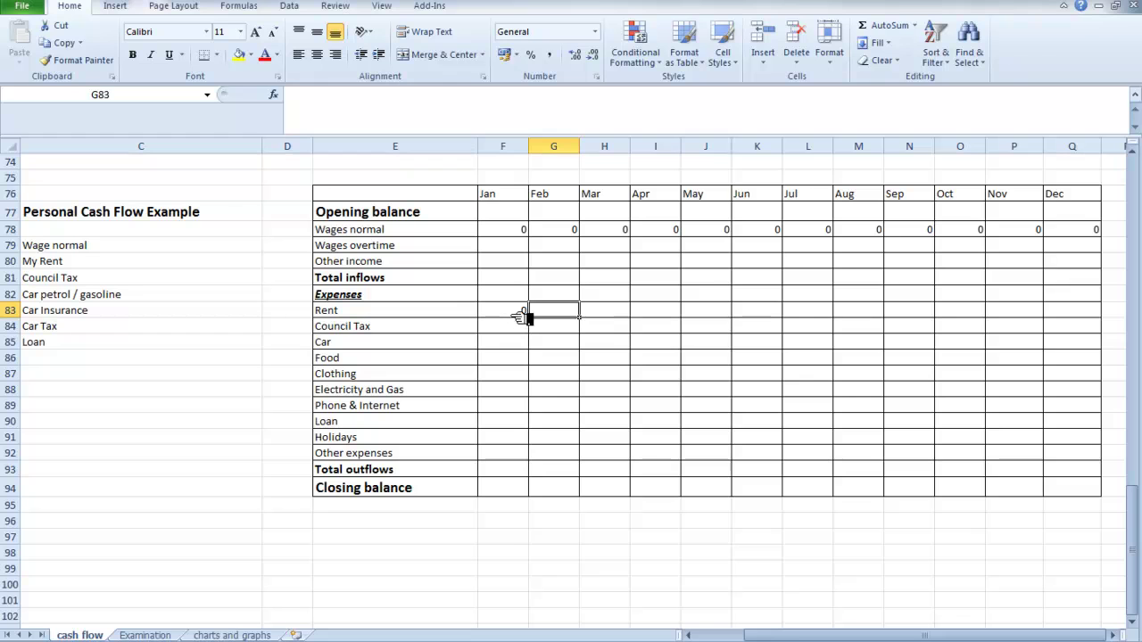
pyautogui.click(512, 313)
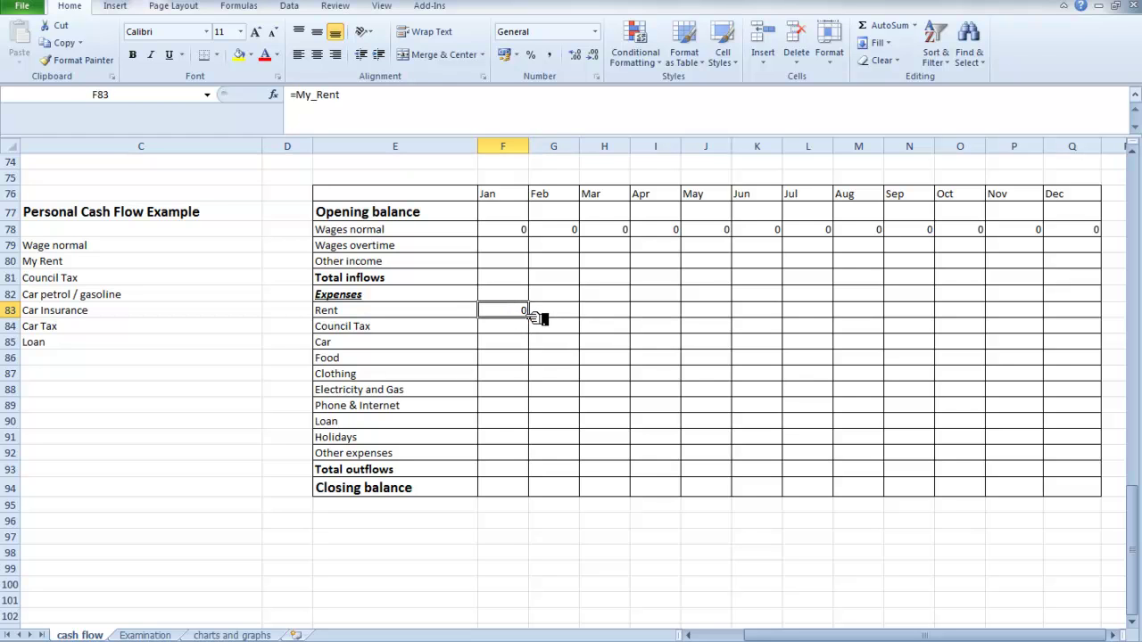
pyautogui.moveTo(538, 319); pyautogui.dragTo(1090, 314)
# Enter 1950 in the wage input D79 and 600 in the rent input D80.
pyautogui.click(215, 292)
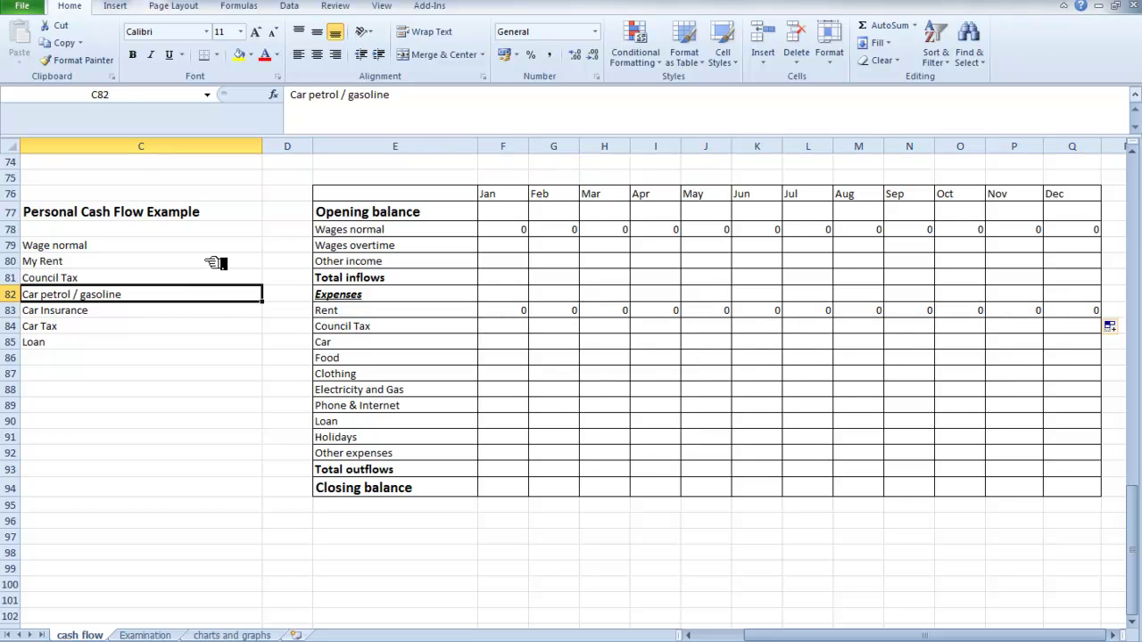
pyautogui.click(215, 259)
pyautogui.click(282, 248)
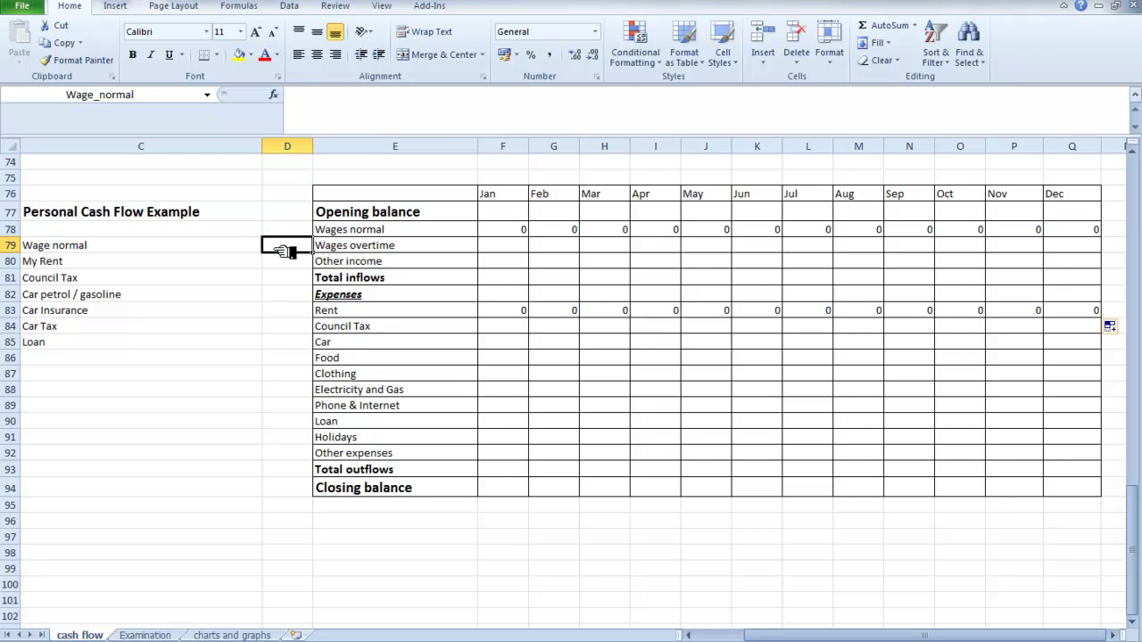
pyautogui.write('1950')
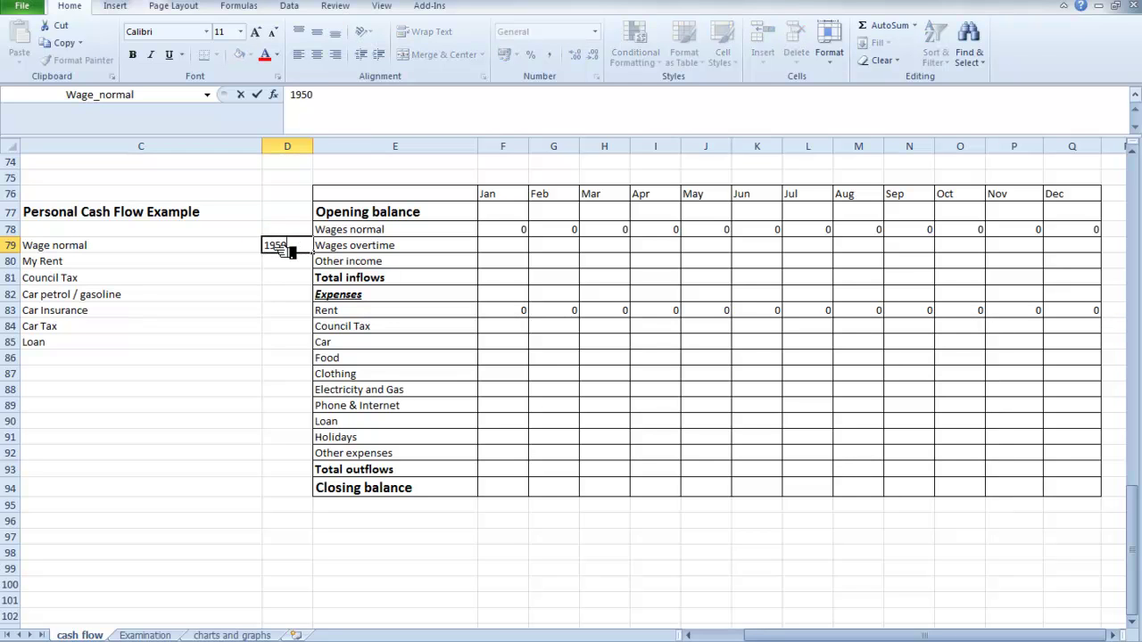
pyautogui.press('Tab')
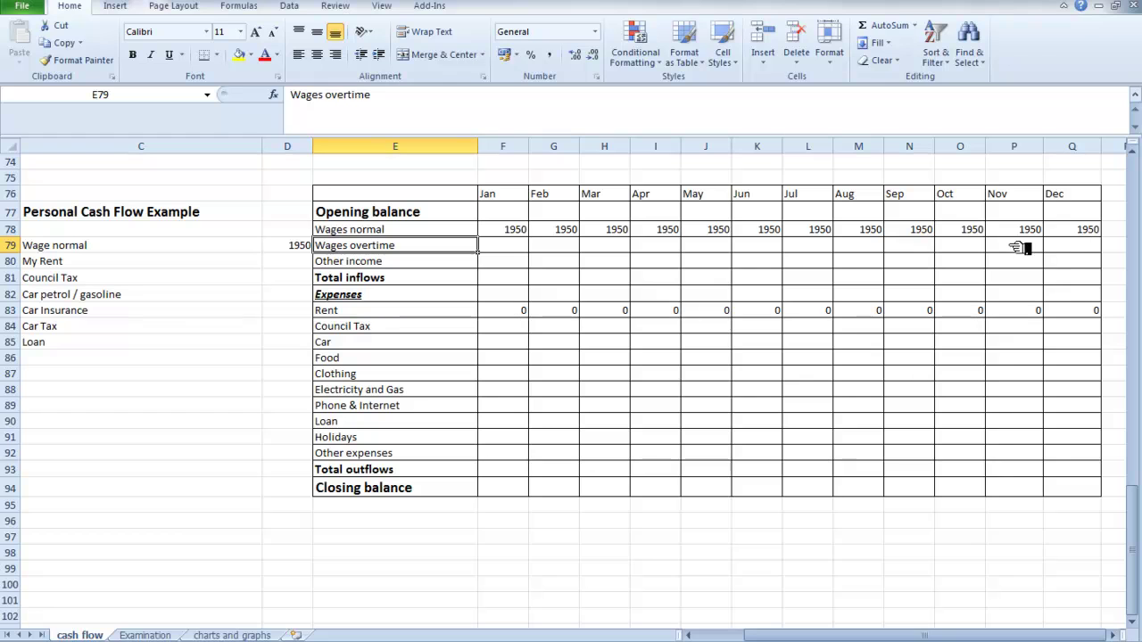
pyautogui.click(302, 264)
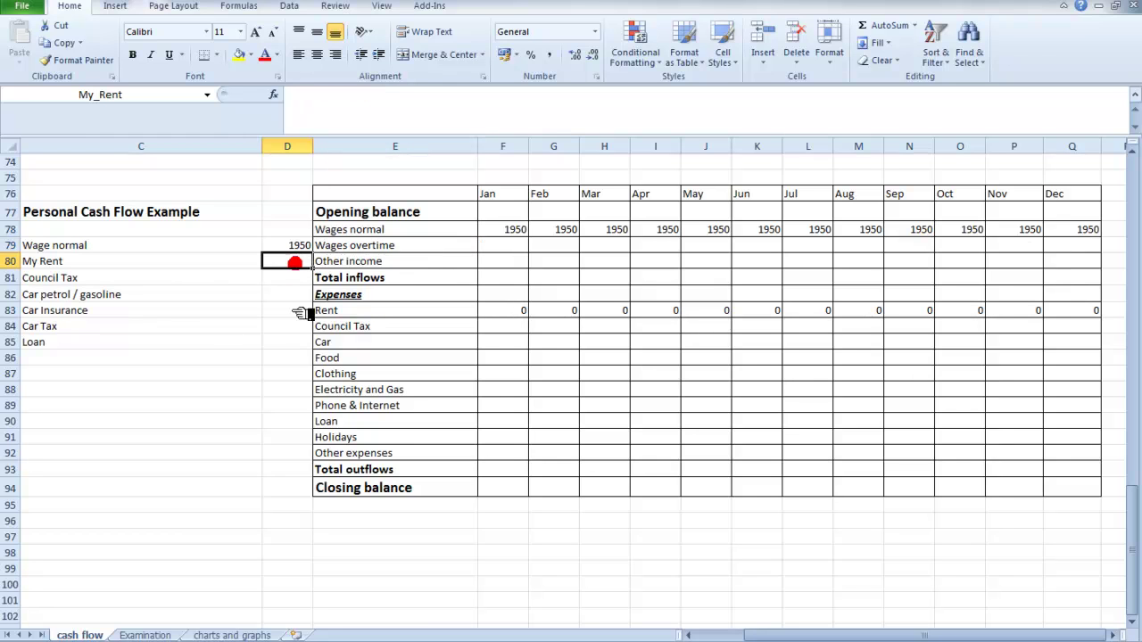
pyautogui.write('600')
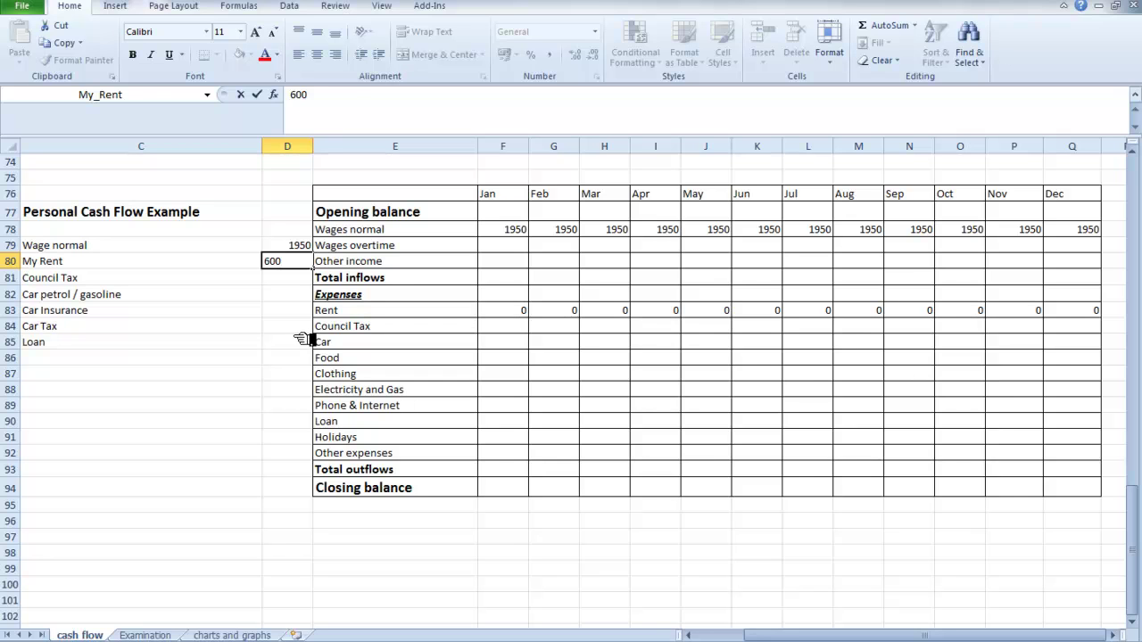
pyautogui.press('Tab')
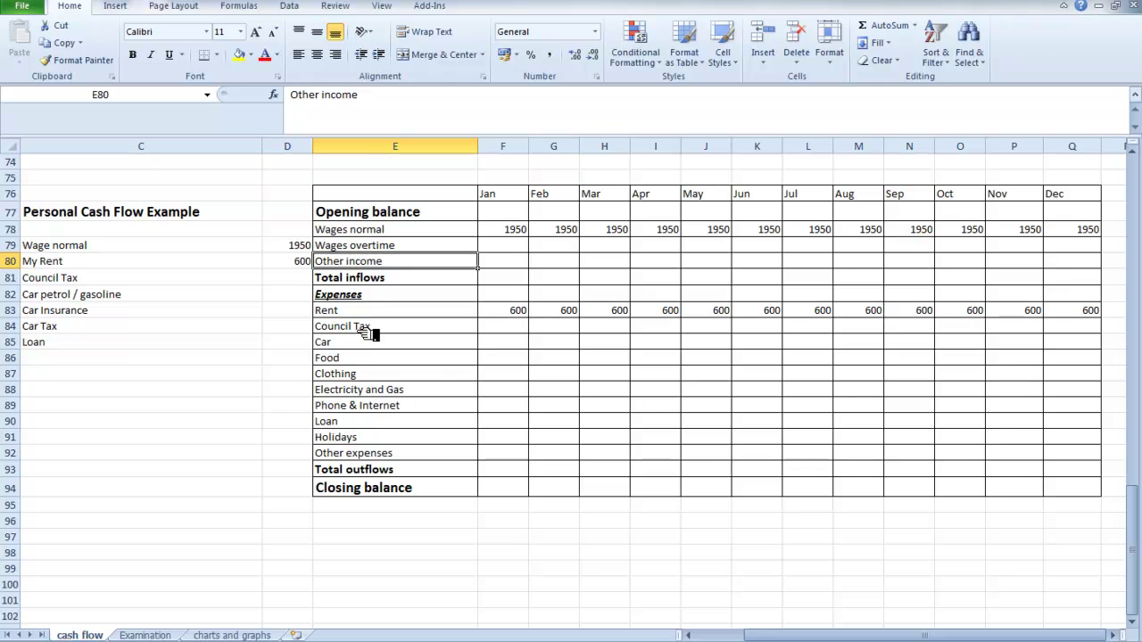
# Link January's Council Tax cell to Council_Tax and copy it partway along the row.
pyautogui.click(499, 331)
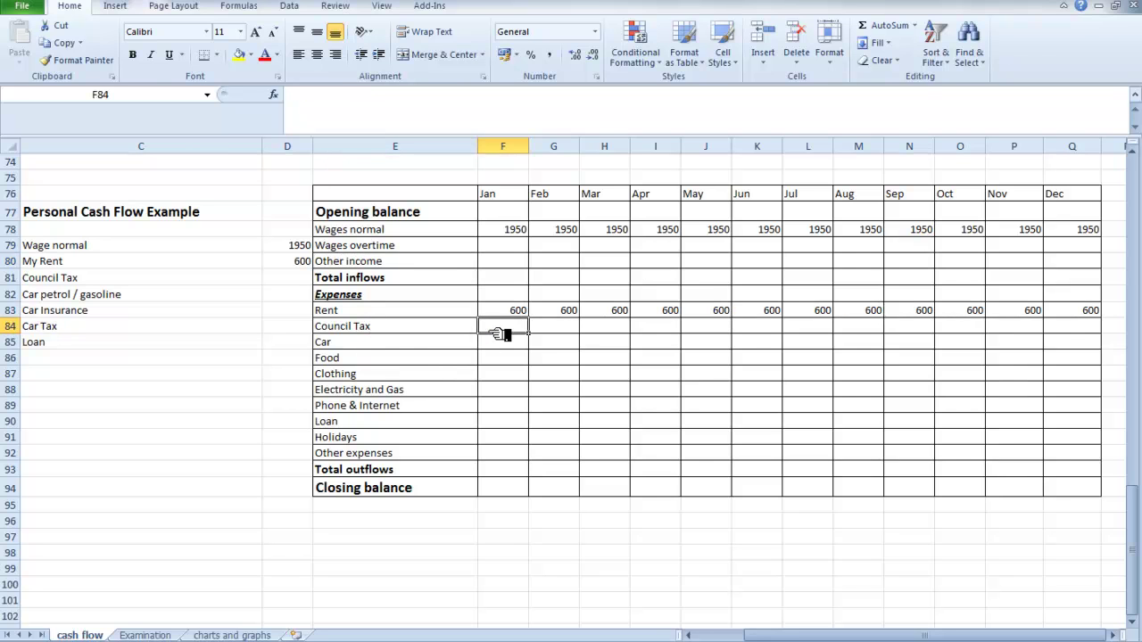
pyautogui.write('=')
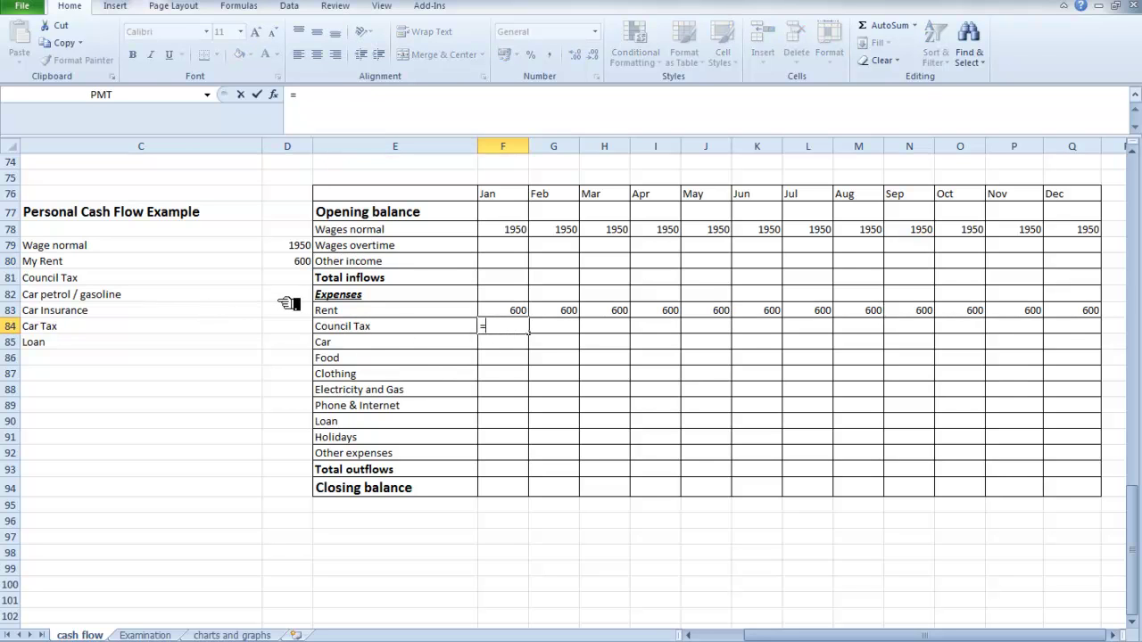
pyautogui.click(301, 283)
pyautogui.press('Tab')
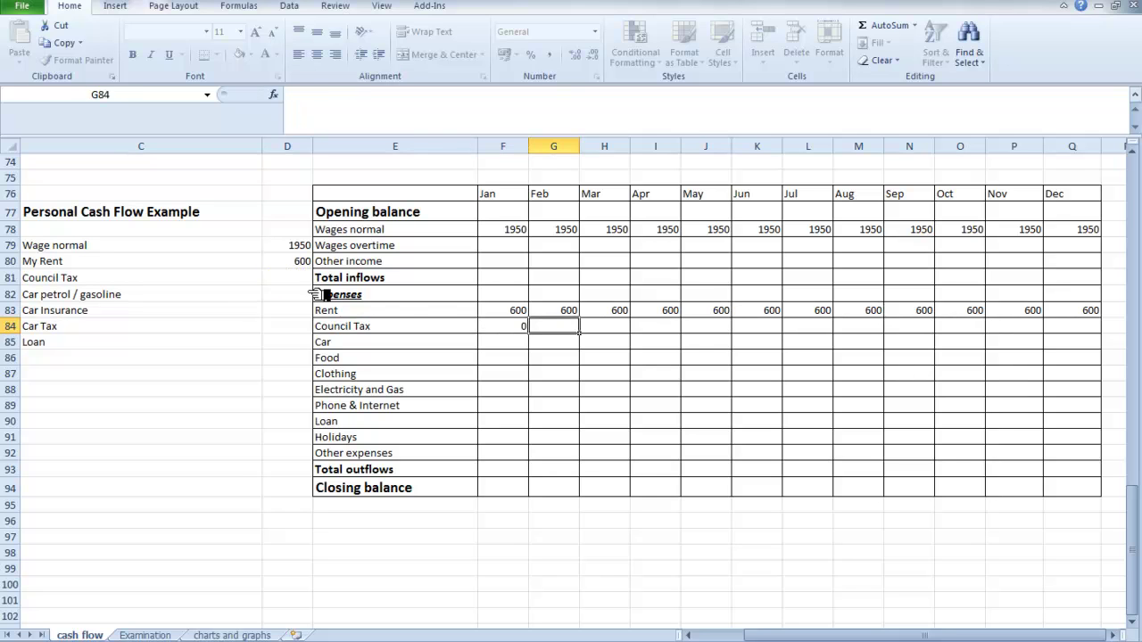
pyautogui.click(515, 329)
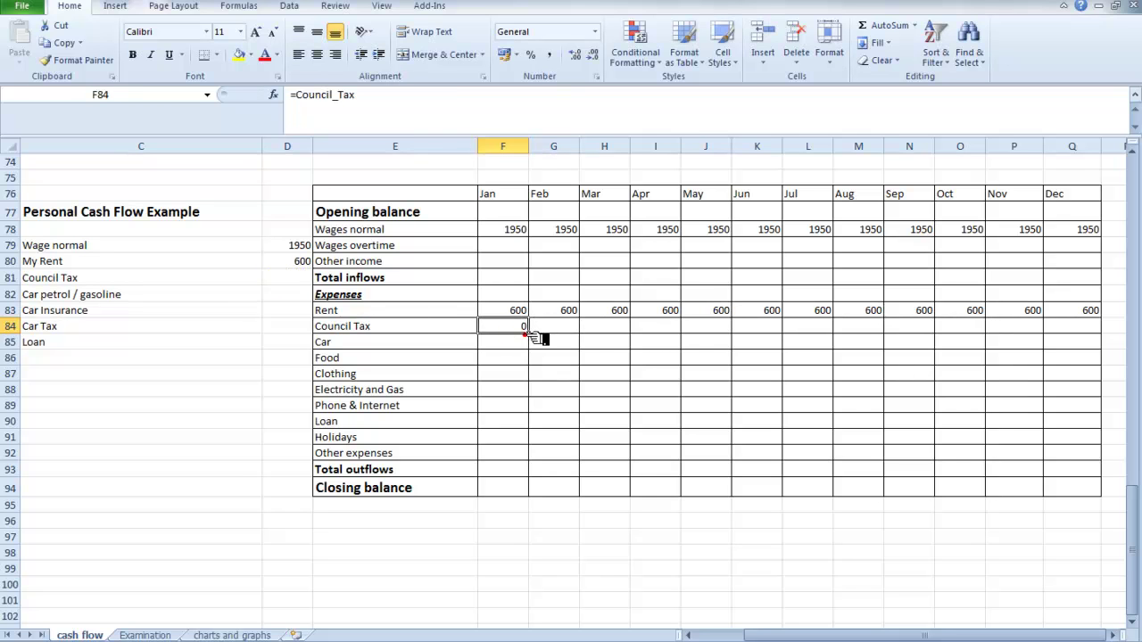
pyautogui.moveTo(532, 335); pyautogui.dragTo(758, 329)
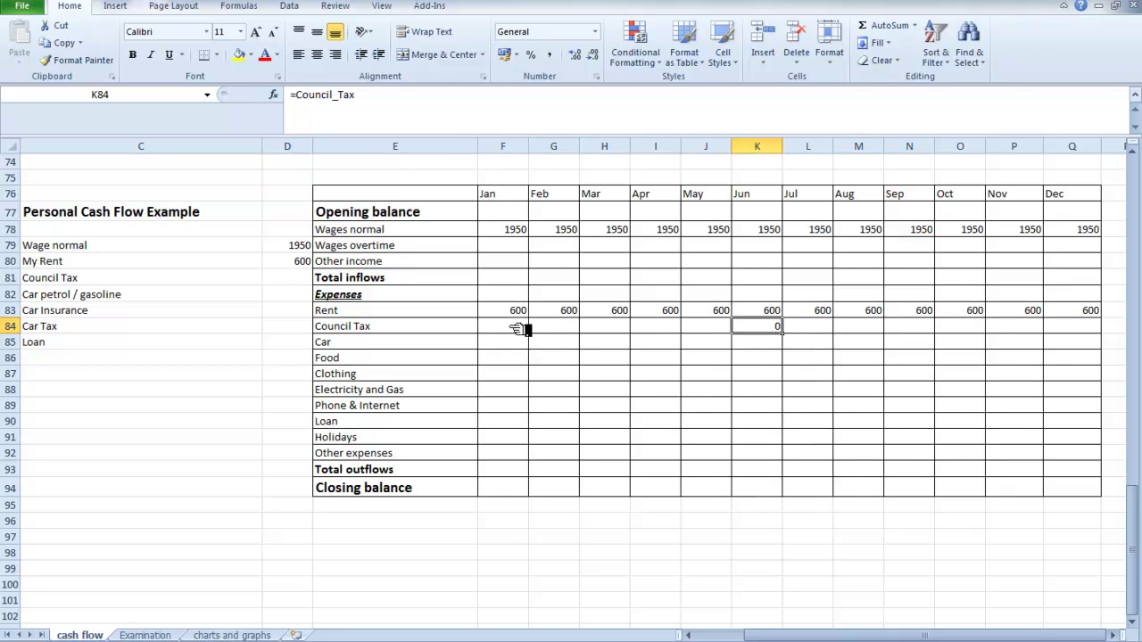
# Re-enter =Council_Tax in F84 and fill it across to December in Q84.
pyautogui.click(517, 329)
pyautogui.write('=')
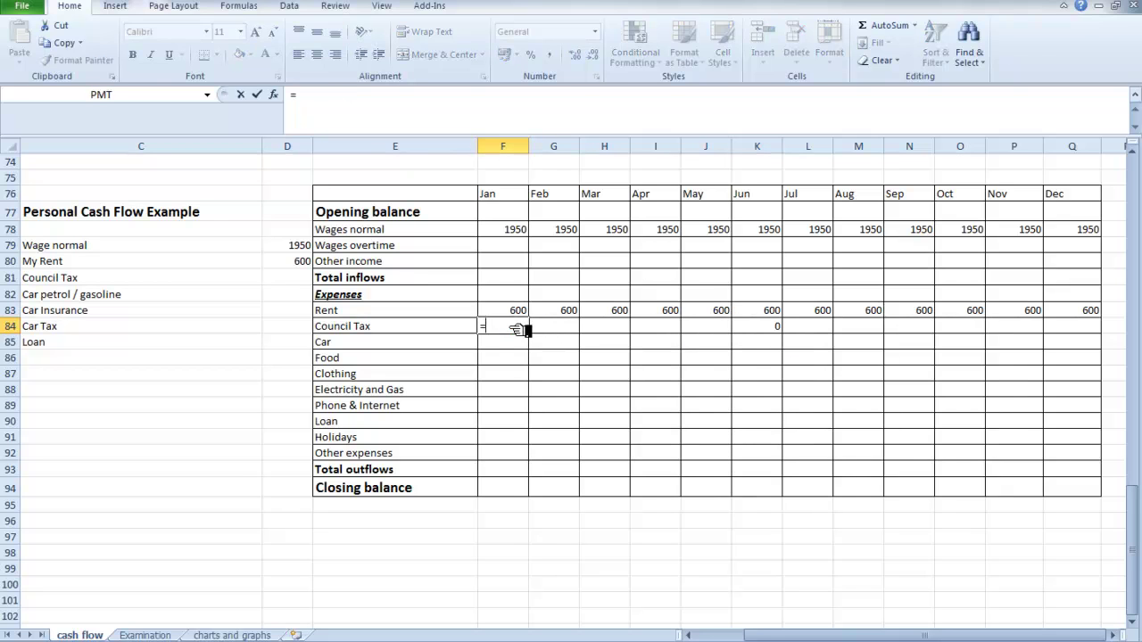
pyautogui.click(298, 281)
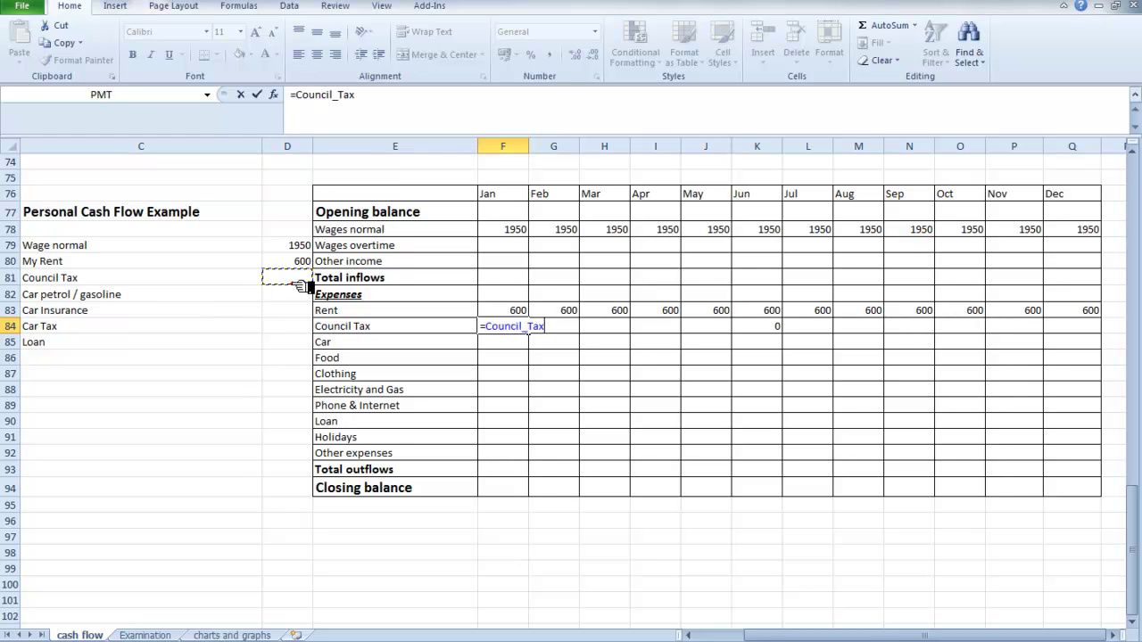
pyautogui.press('Tab')
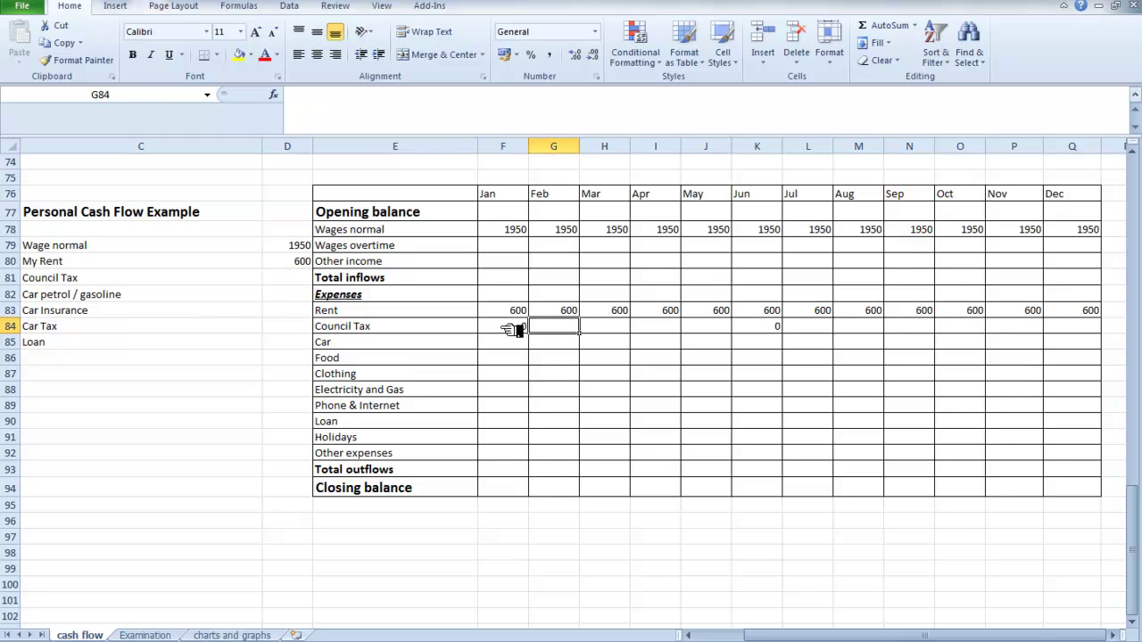
pyautogui.click(504, 326)
pyautogui.moveTo(528, 332); pyautogui.dragTo(1087, 330)
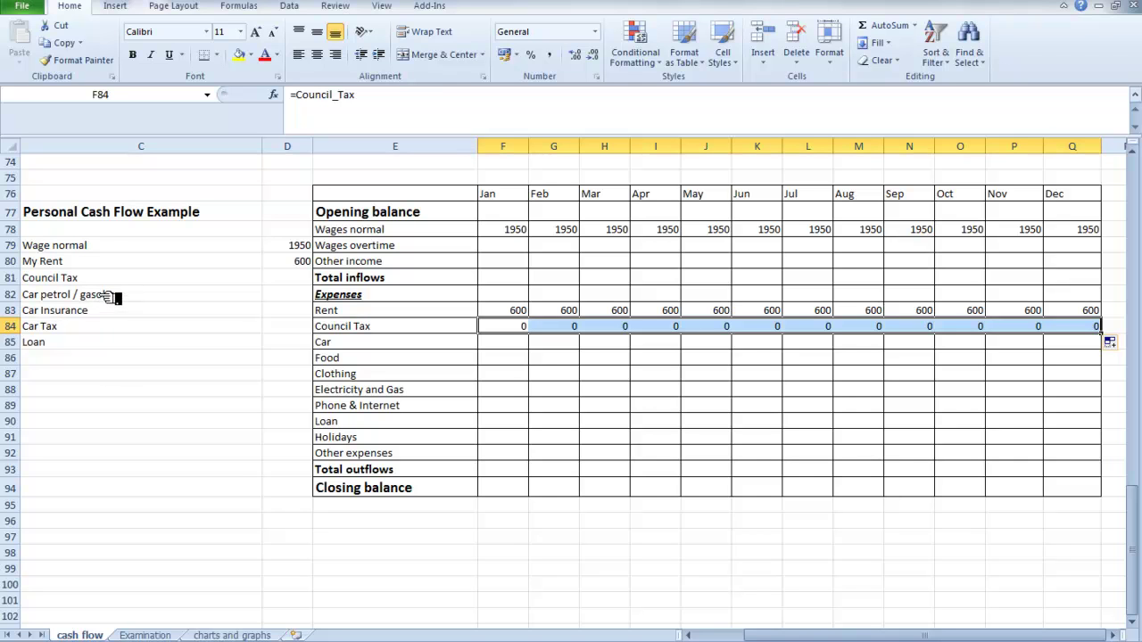
# Enter =Loan in January's Loan cell F90 and fill it through Q90.
pyautogui.click(107, 342)
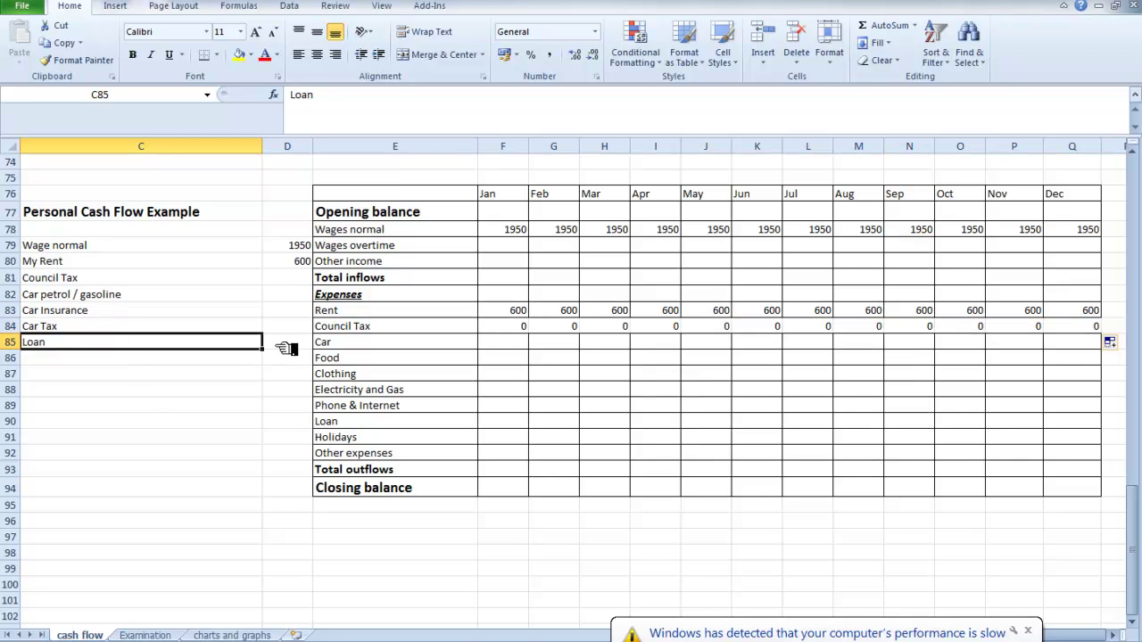
pyautogui.click(502, 422)
pyautogui.click(493, 422)
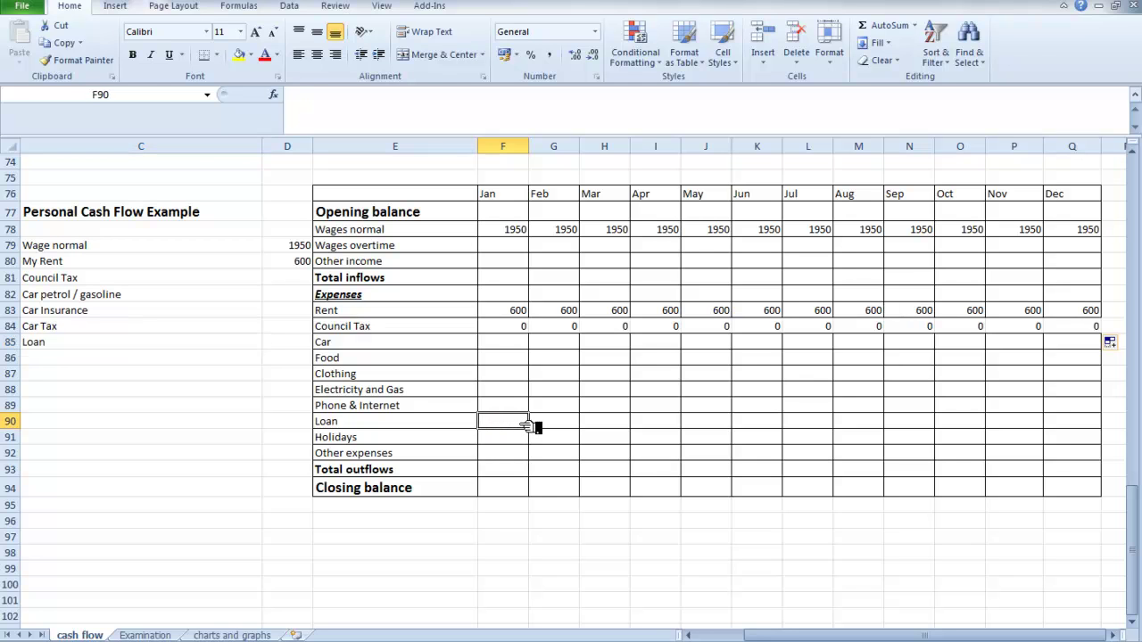
pyautogui.write('=')
pyautogui.click(295, 344)
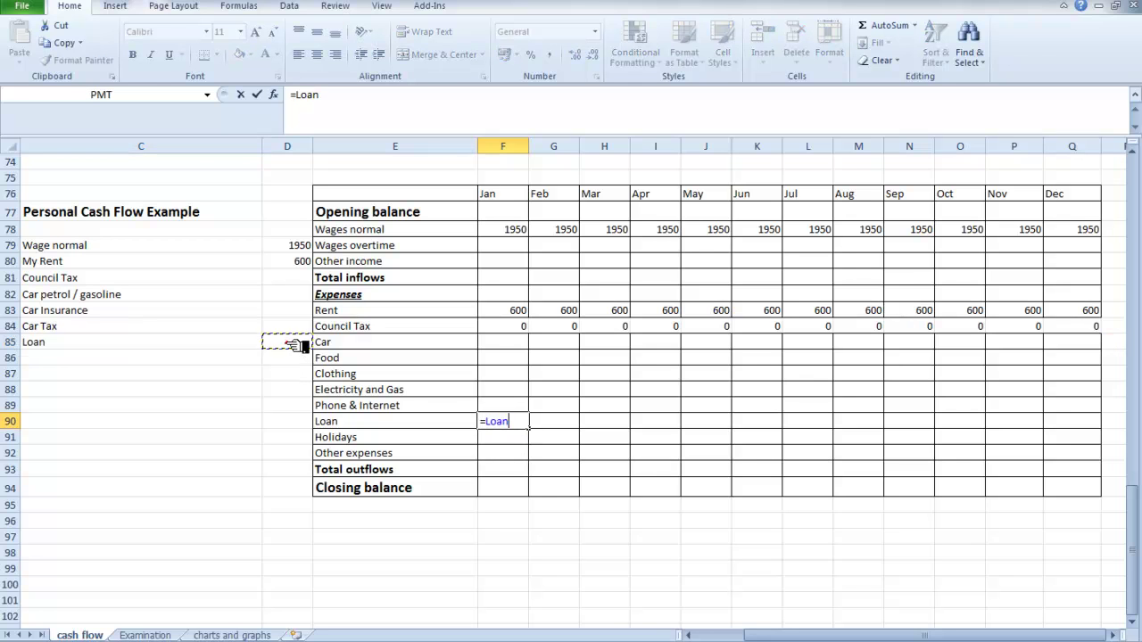
pyautogui.press('Tab')
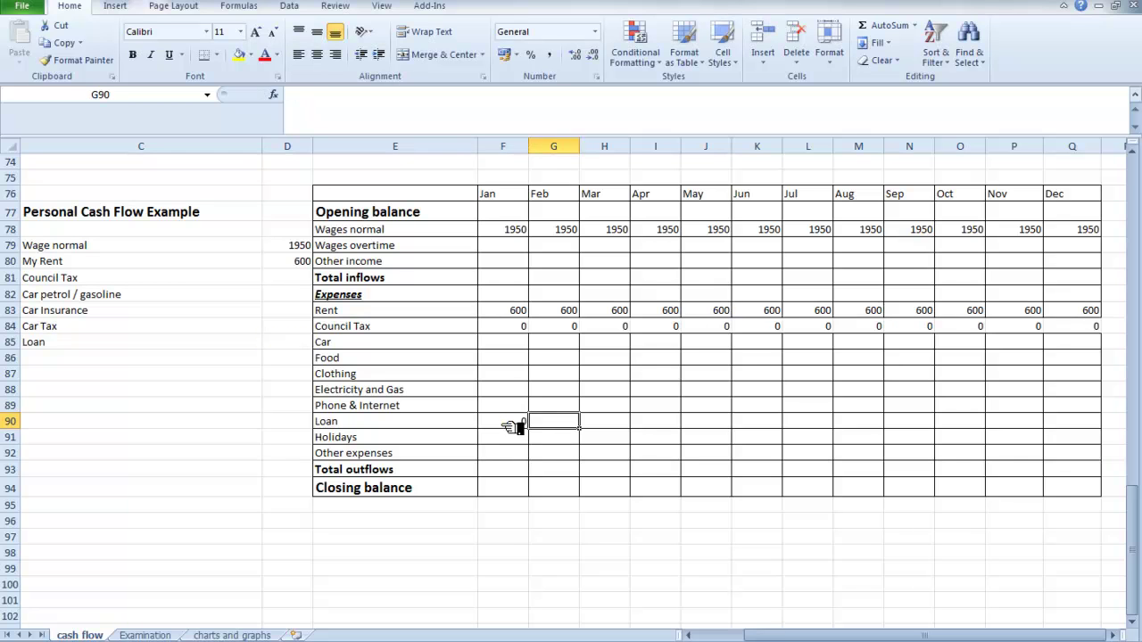
pyautogui.click(513, 427)
pyautogui.moveTo(533, 429); pyautogui.dragTo(1082, 427)
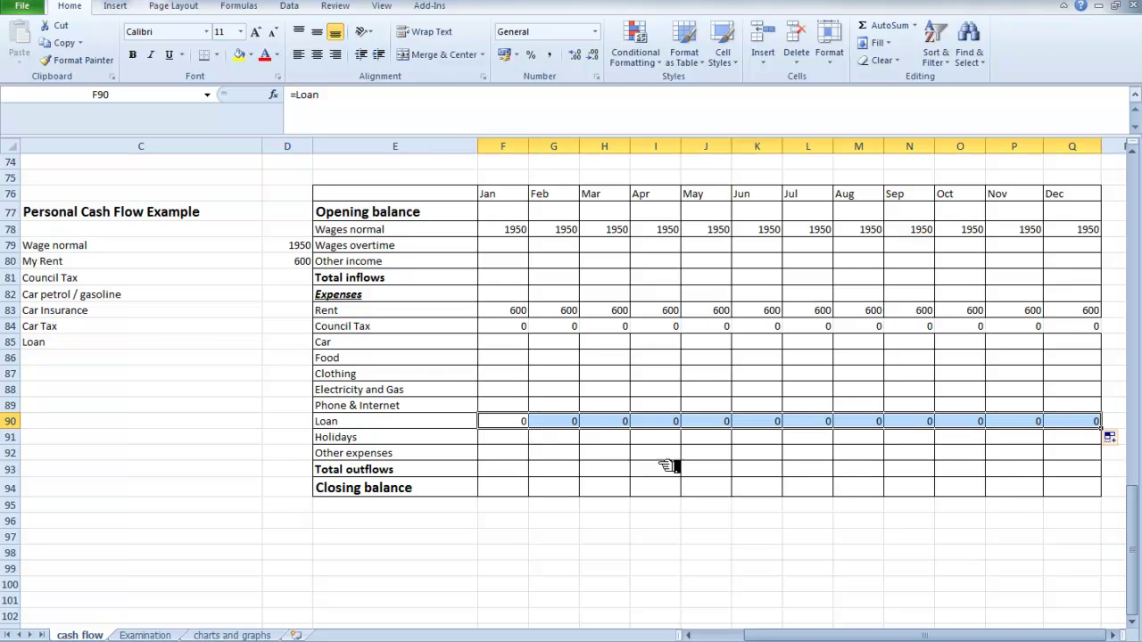
pyautogui.click(567, 476)
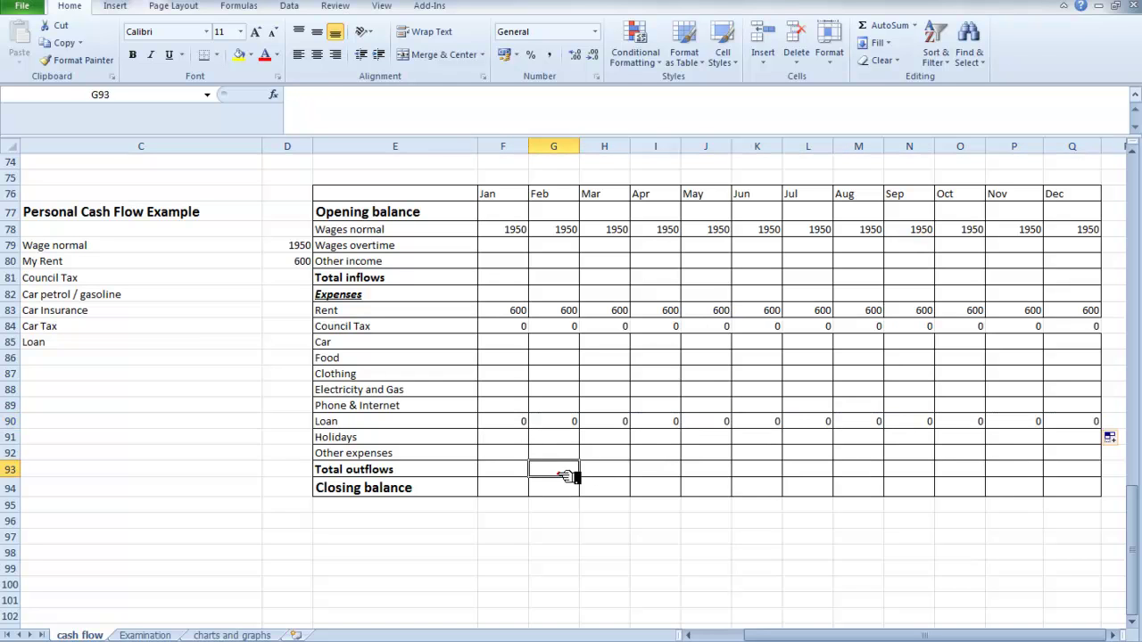
# Enter January overtime of 60 in F79 and other income of 120 in F80.
pyautogui.click(510, 246)
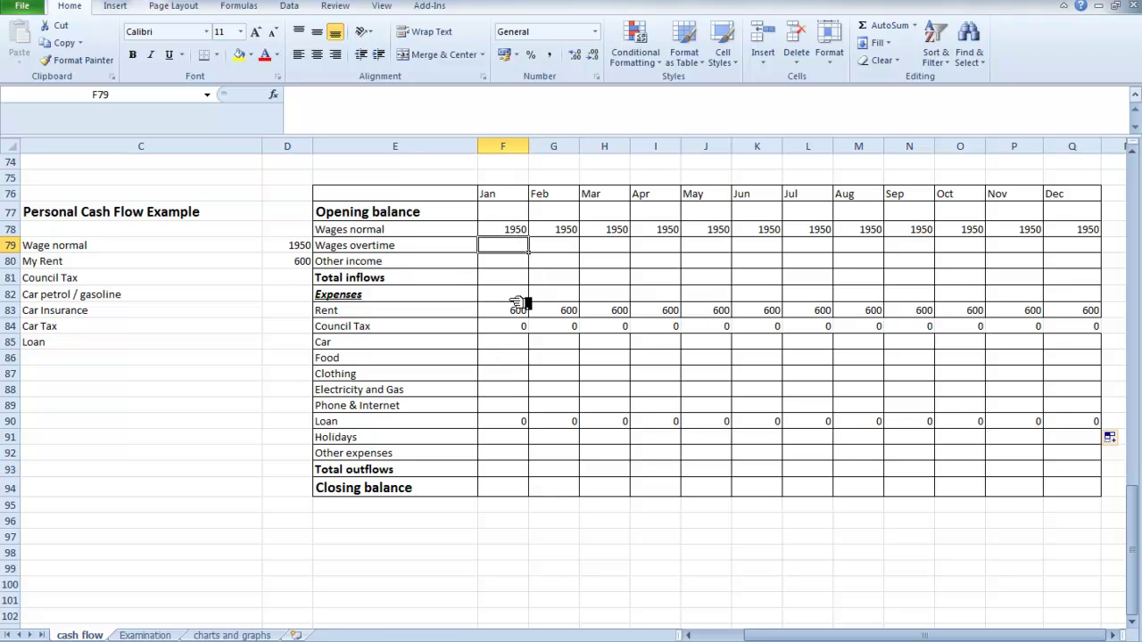
pyautogui.write('60')
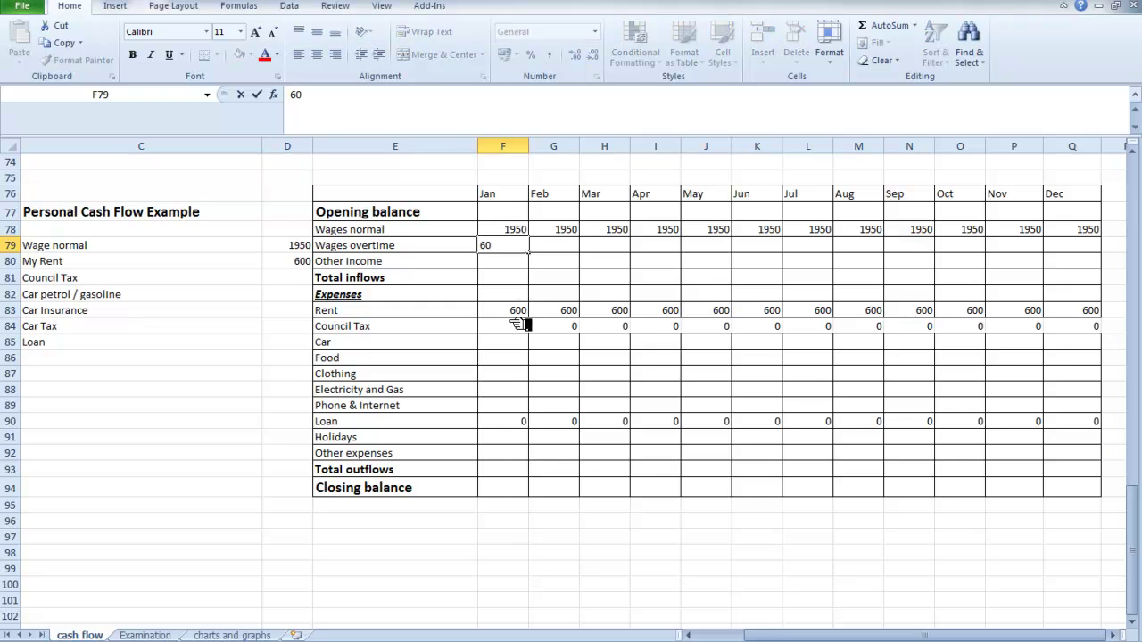
pyautogui.press('Tab')
pyautogui.click(500, 274)
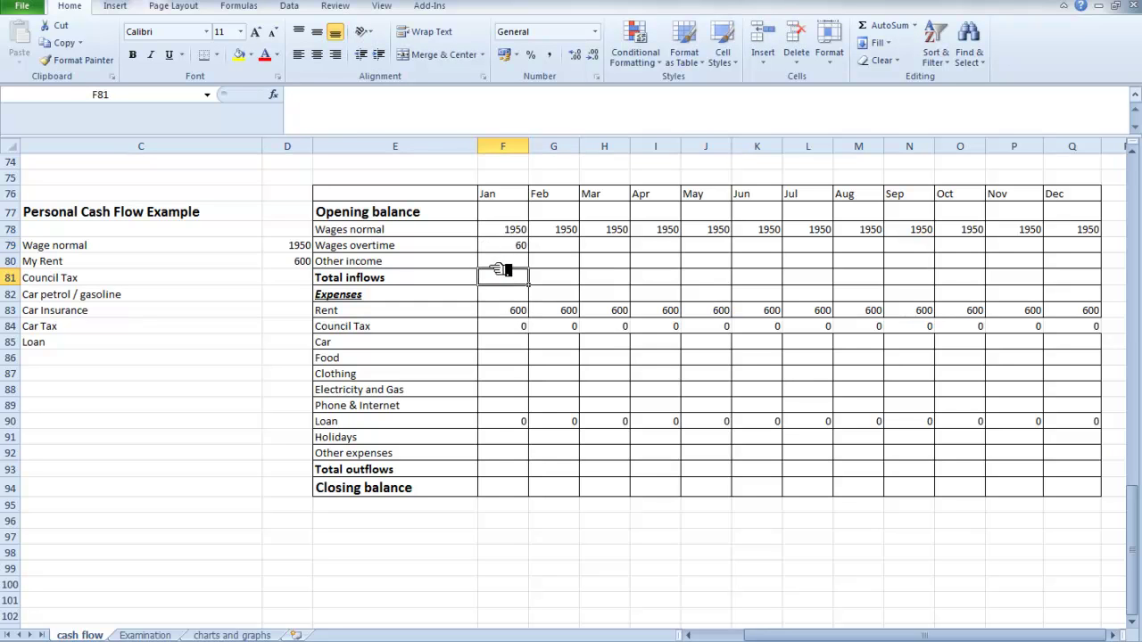
pyautogui.click(498, 260)
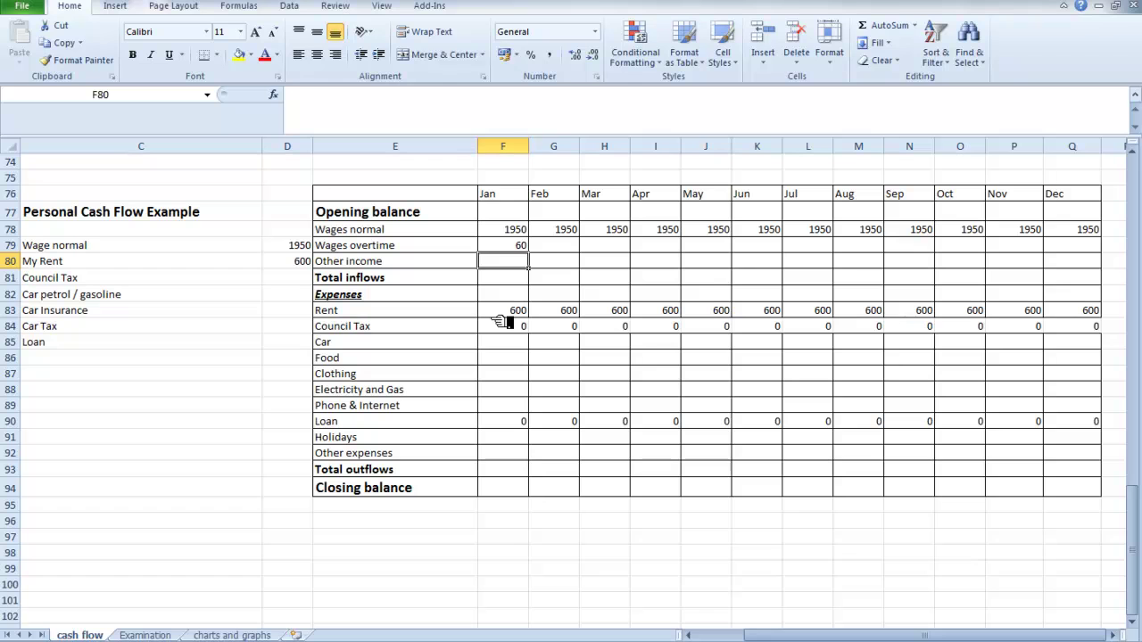
pyautogui.write('120')
pyautogui.press('Tab')
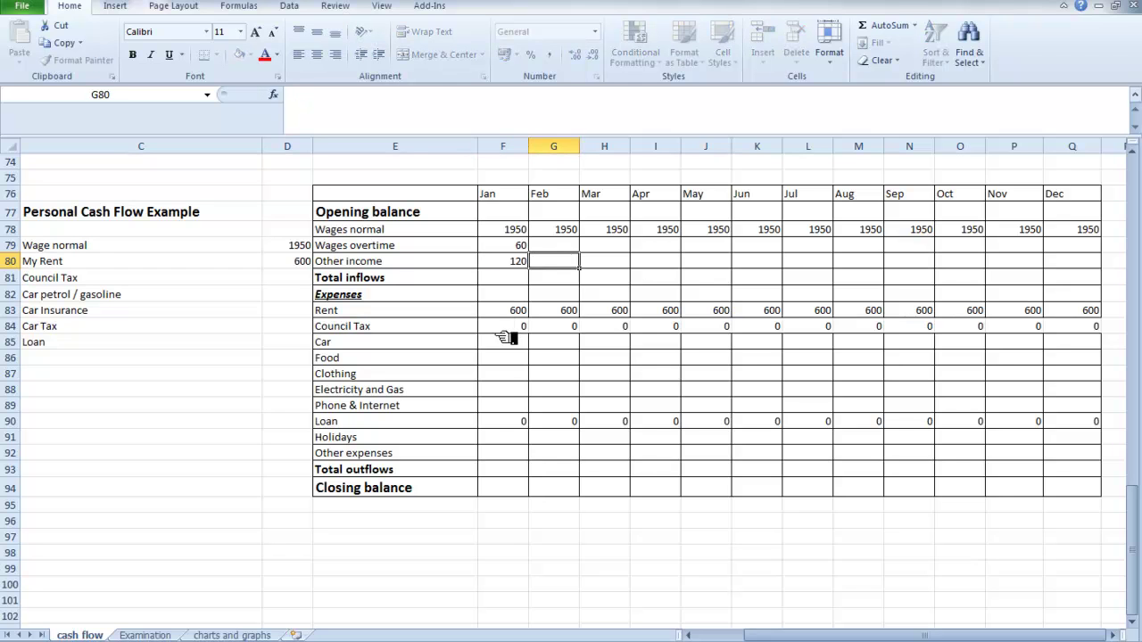
# Total January's inflows in F81 with =SUM(F78:F80), giving 2130.
pyautogui.click(498, 278)
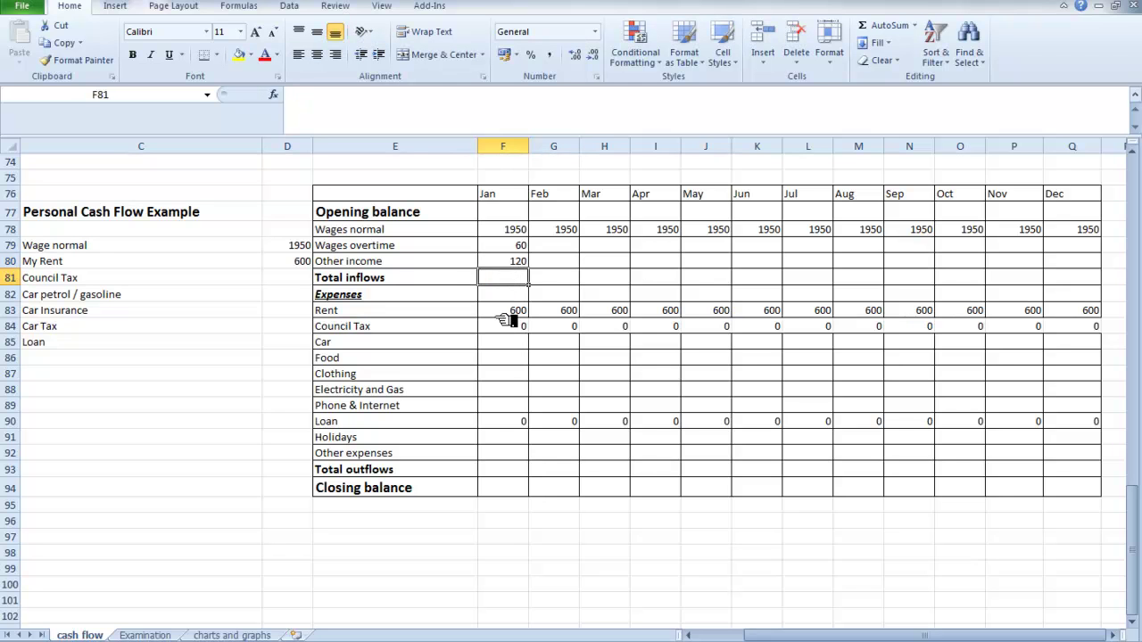
pyautogui.write('=sum(')
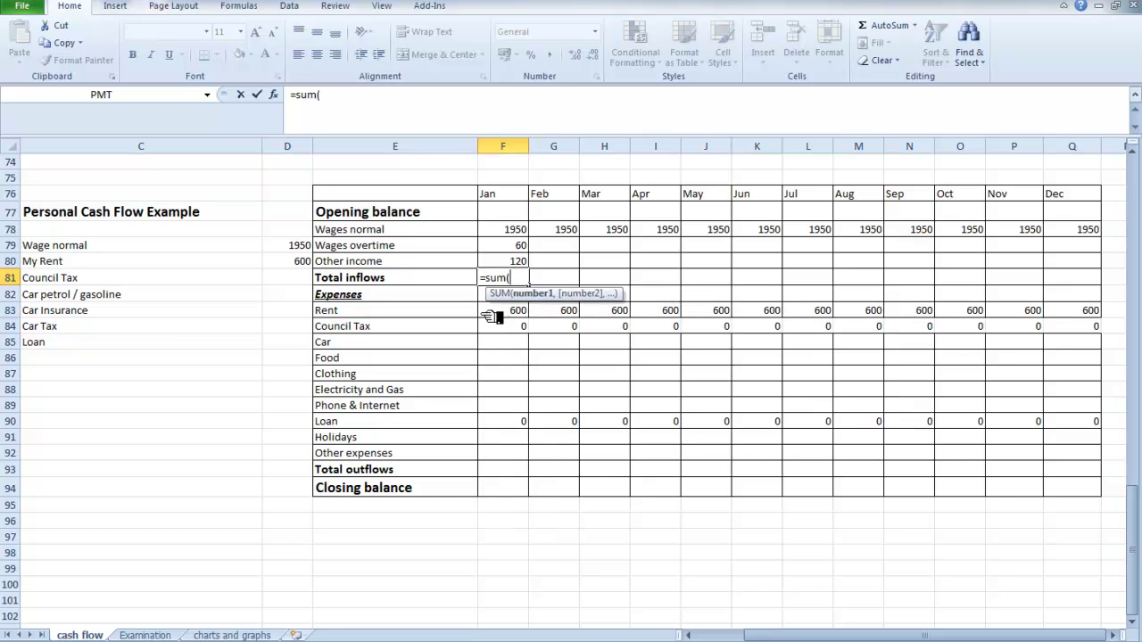
pyautogui.moveTo(507, 232); pyautogui.dragTo(515, 264)
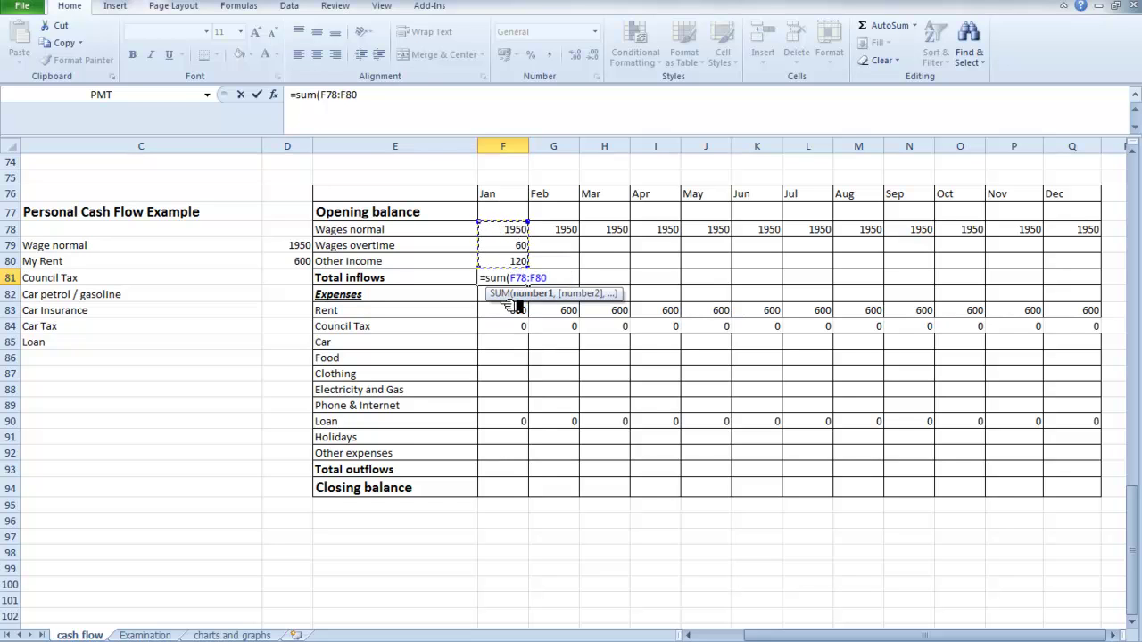
pyautogui.write(')')
pyautogui.press('Return')
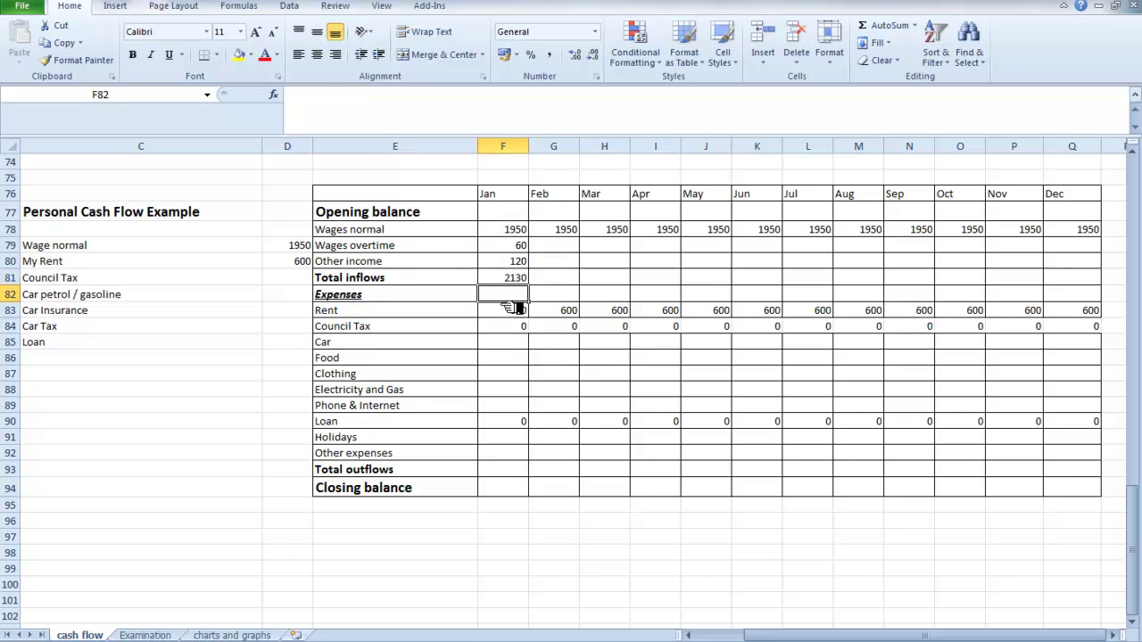
# Total January's outflows in F93 with =SUM(F83:F92), giving 600.
pyautogui.click(503, 470)
pyautogui.write('=')
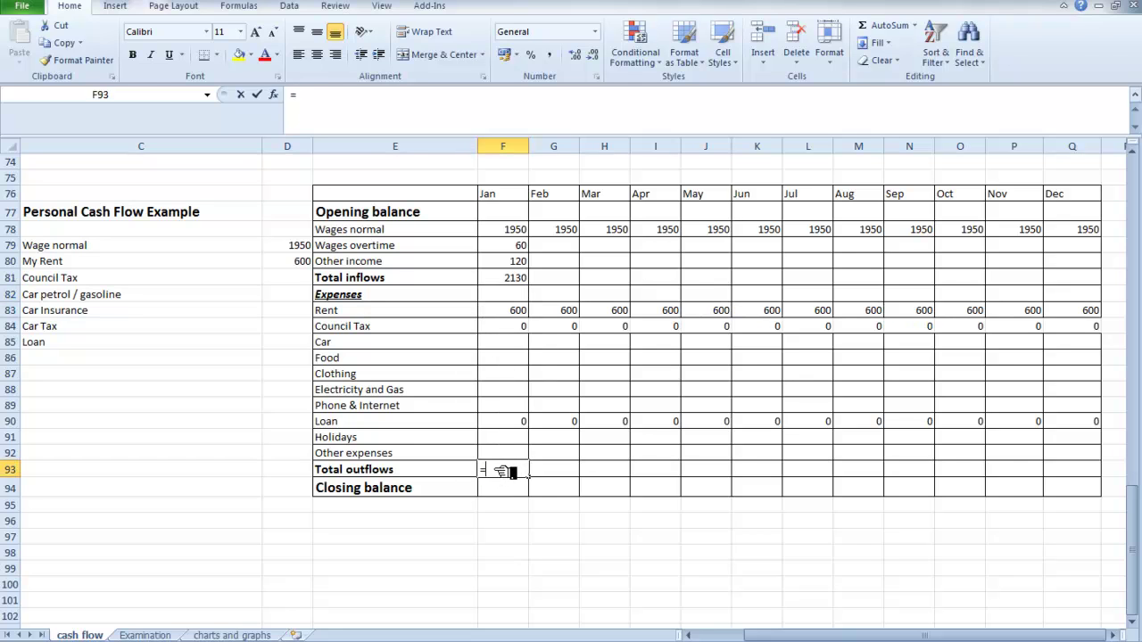
pyautogui.write('sum(')
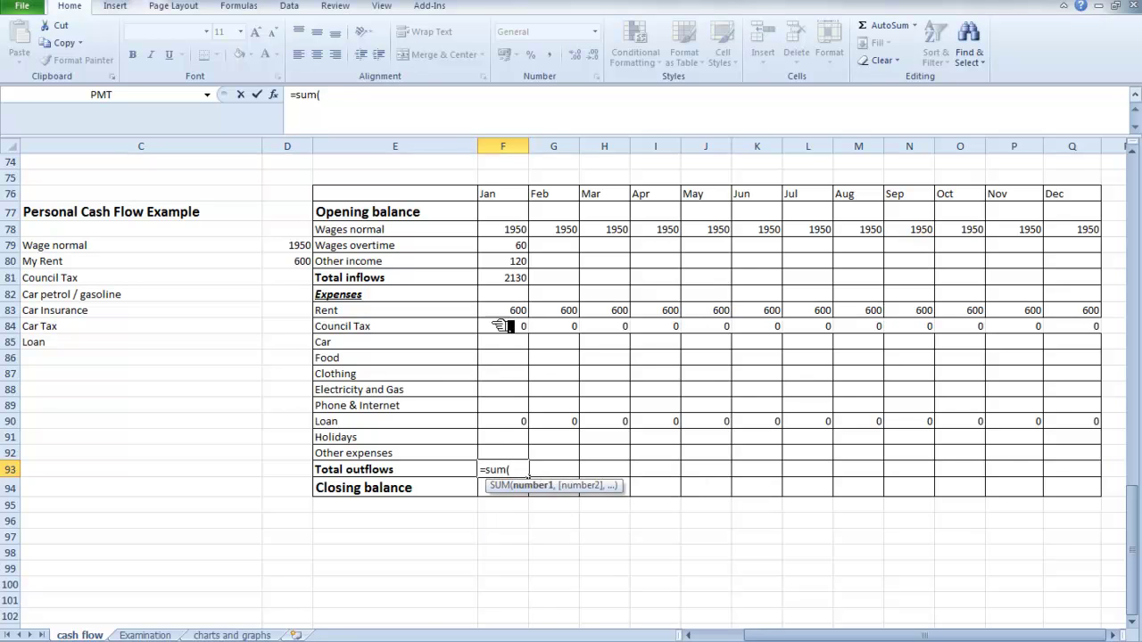
pyautogui.moveTo(509, 311); pyautogui.dragTo(502, 455)
pyautogui.write(')')
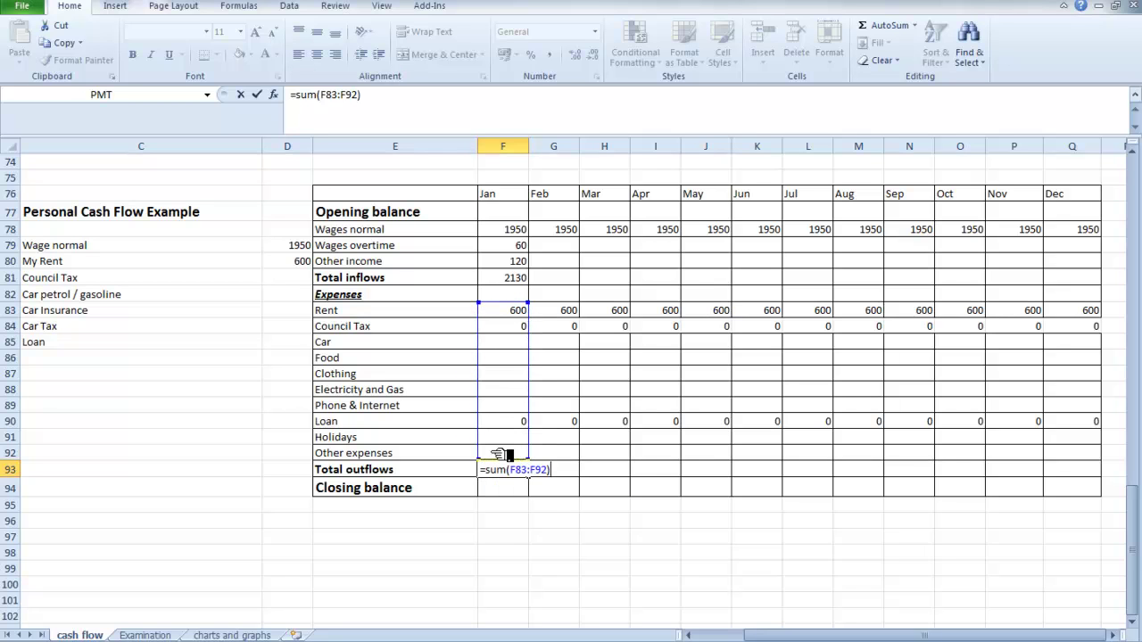
pyautogui.press('Return')
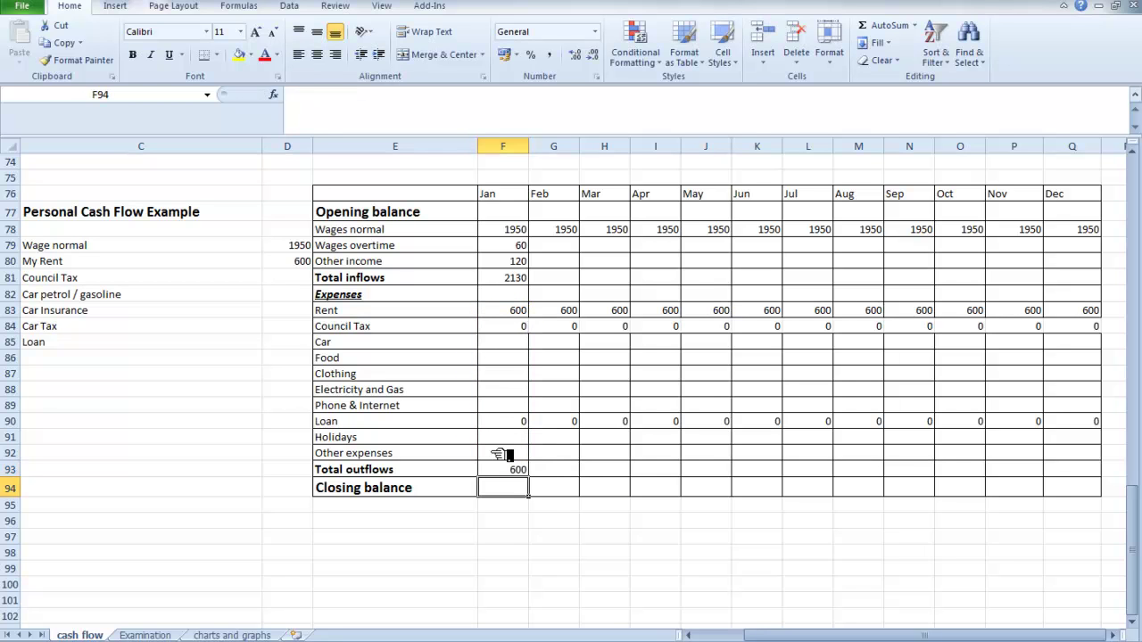
# Set January's closing balance to =F77+F81-F93, giving 1530.
pyautogui.write('=')
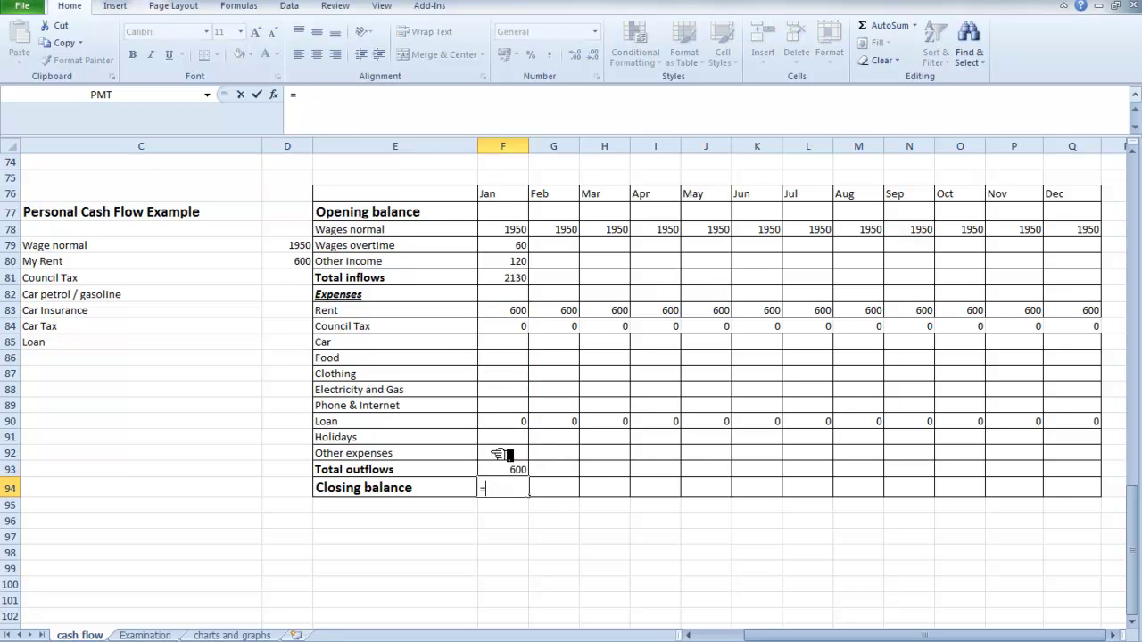
pyautogui.click(516, 216)
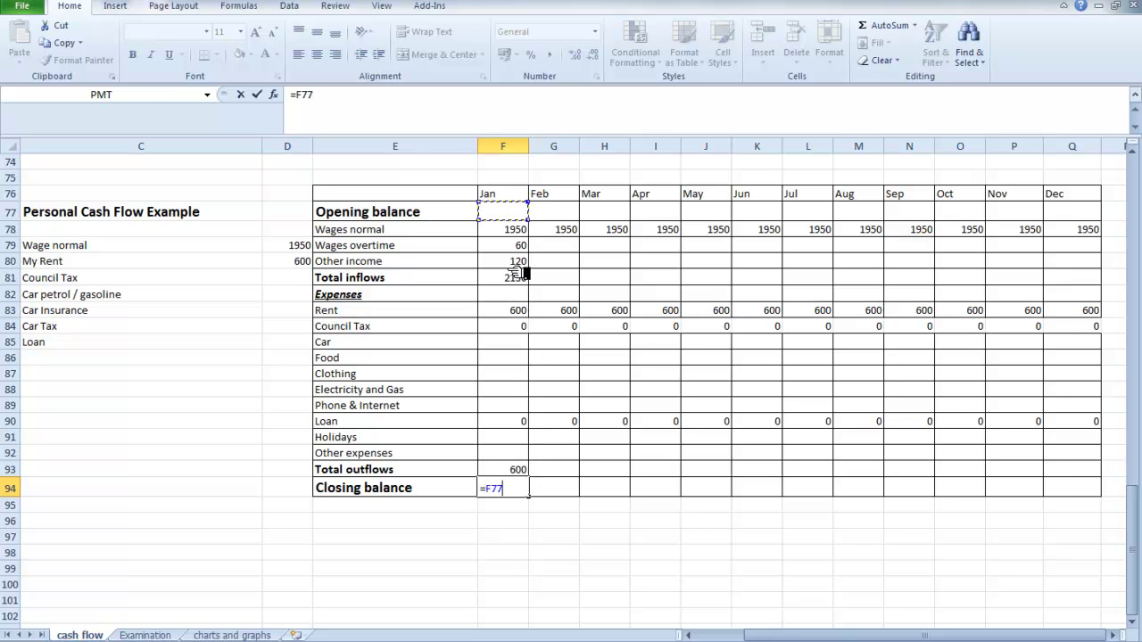
pyautogui.write('+')
pyautogui.click(516, 280)
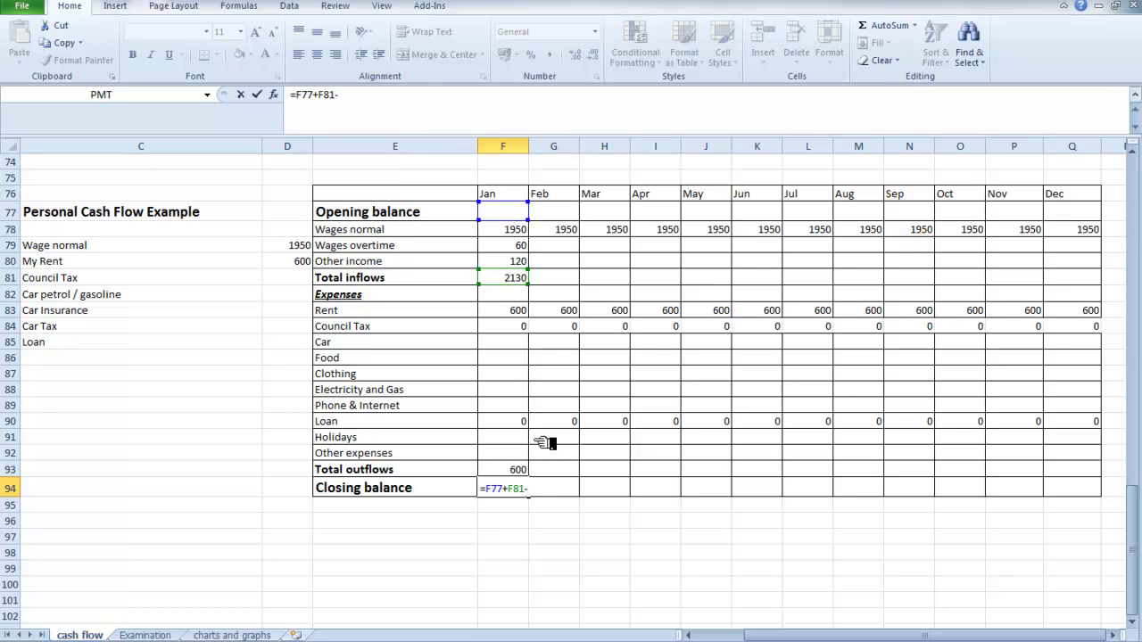
pyautogui.write('-')
pyautogui.click(522, 470)
pyautogui.press('Tab')
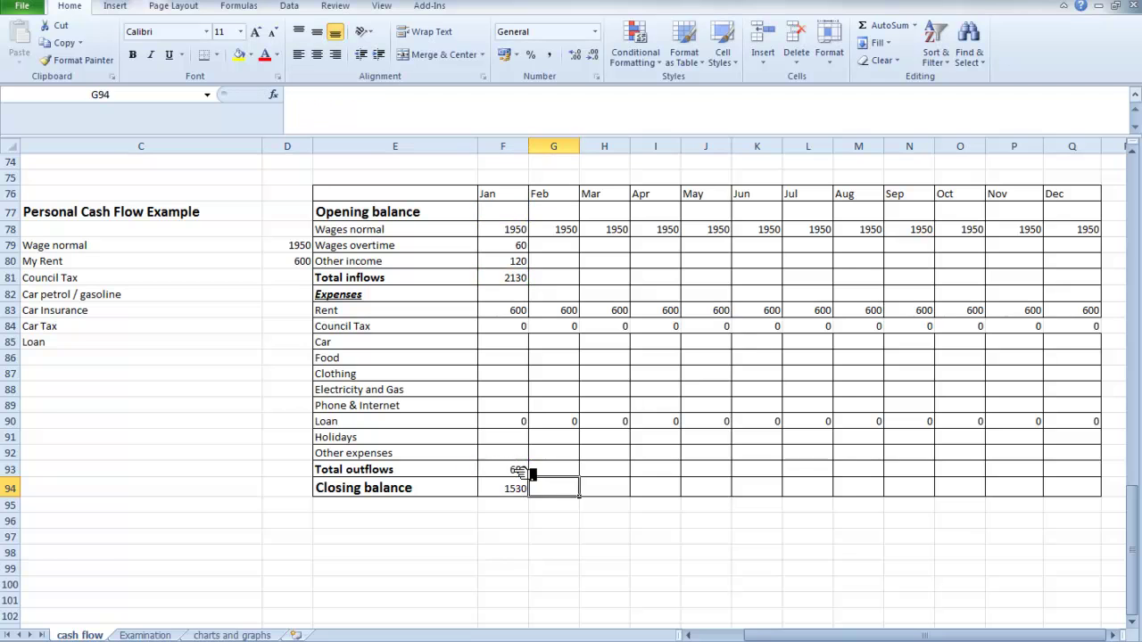
# Set January's opening balance to 2500 and the Loan input to 100.
pyautogui.click(495, 213)
pyautogui.write('25')
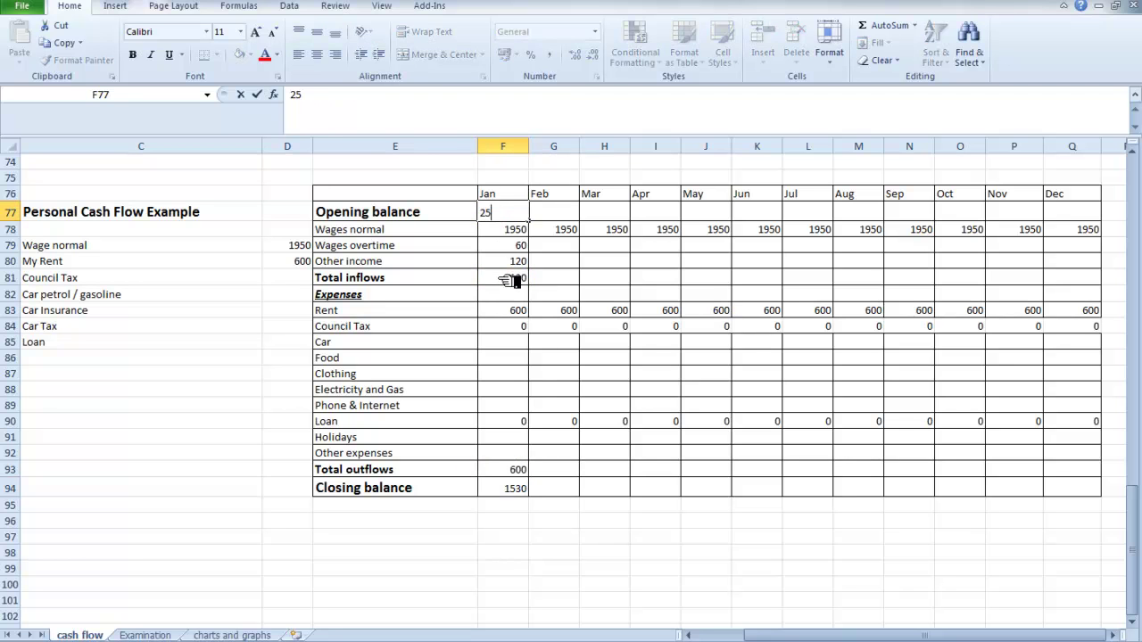
pyautogui.write('00')
pyautogui.press('Return')
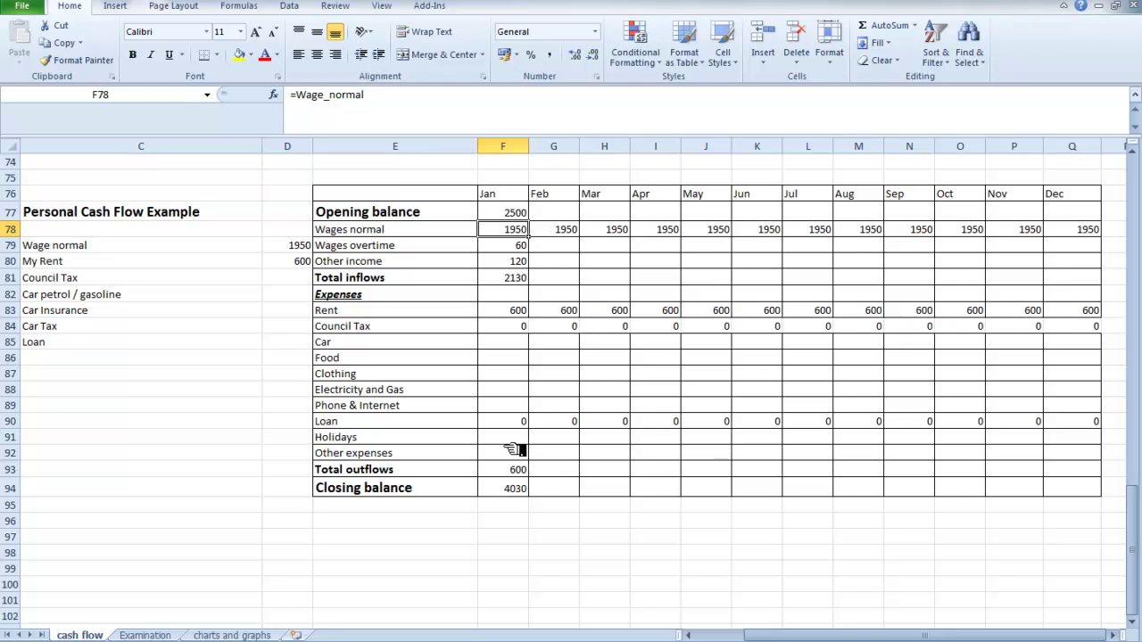
pyautogui.click(289, 342)
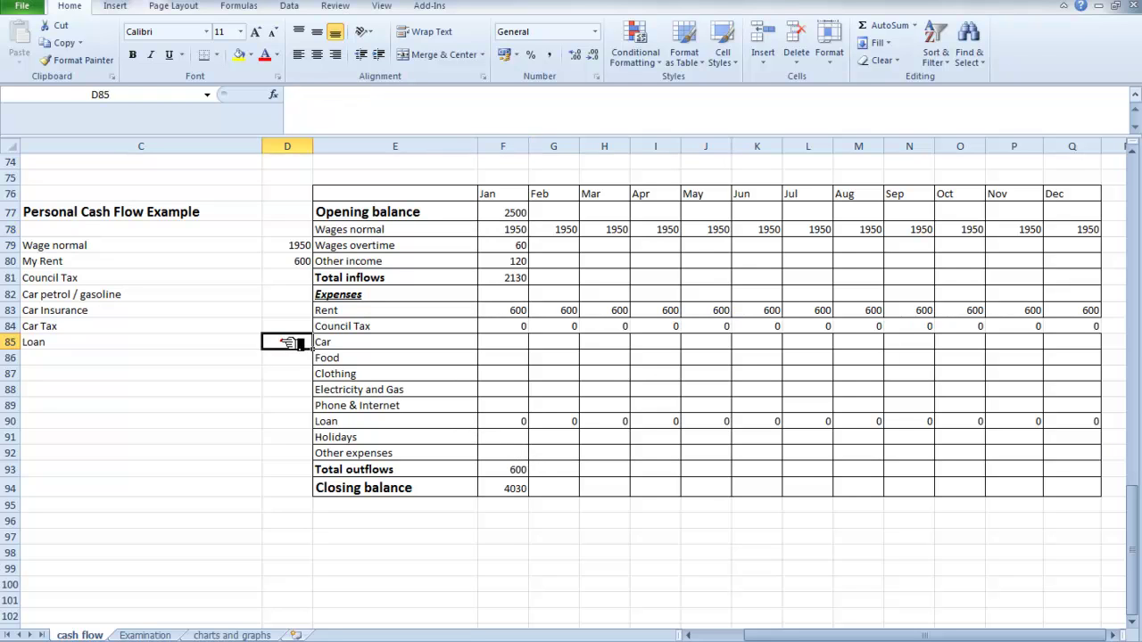
pyautogui.write('100')
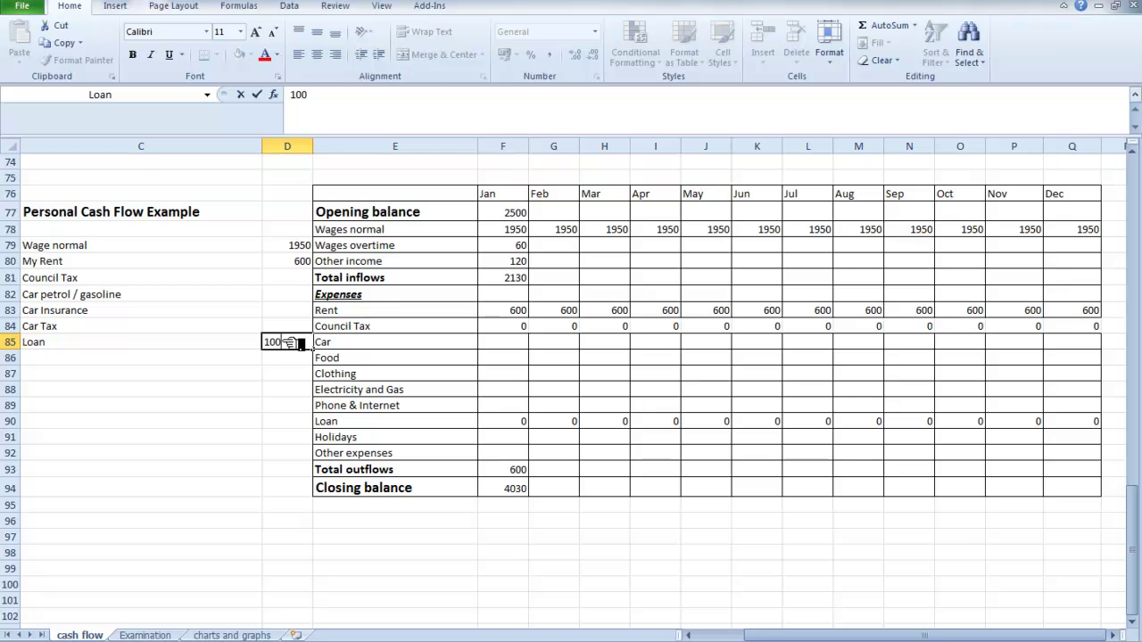
pyautogui.press('Tab')
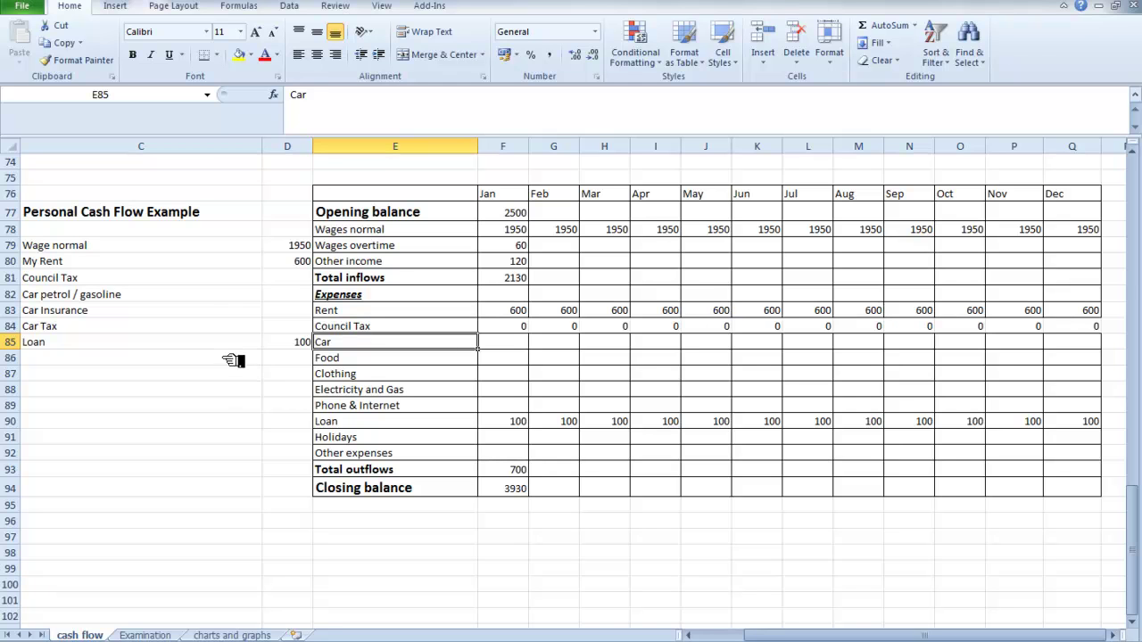
# Enter Council Tax 120, petrol 29, Car Insurance 40 and Car Tax 10 in D81:D84.
pyautogui.click(287, 279)
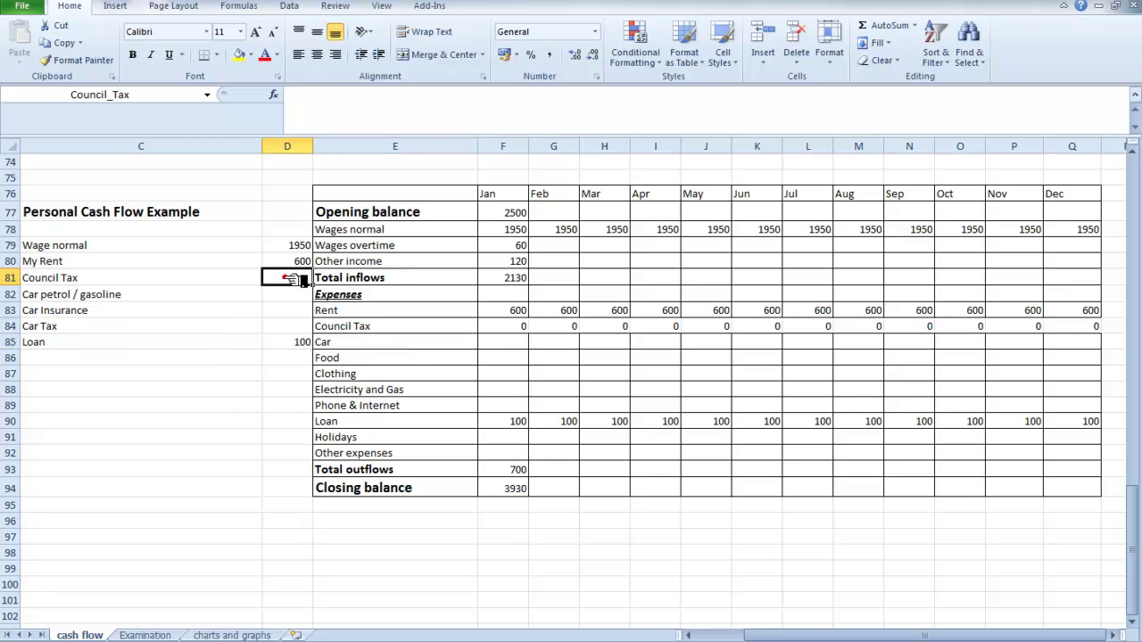
pyautogui.write('120')
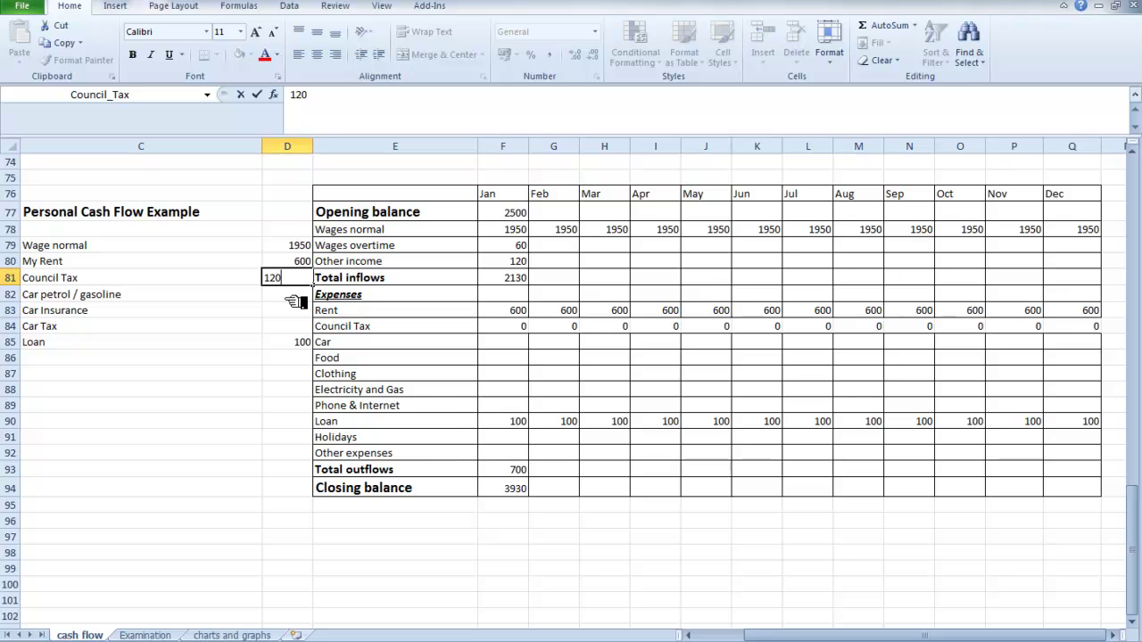
pyautogui.press('Tab')
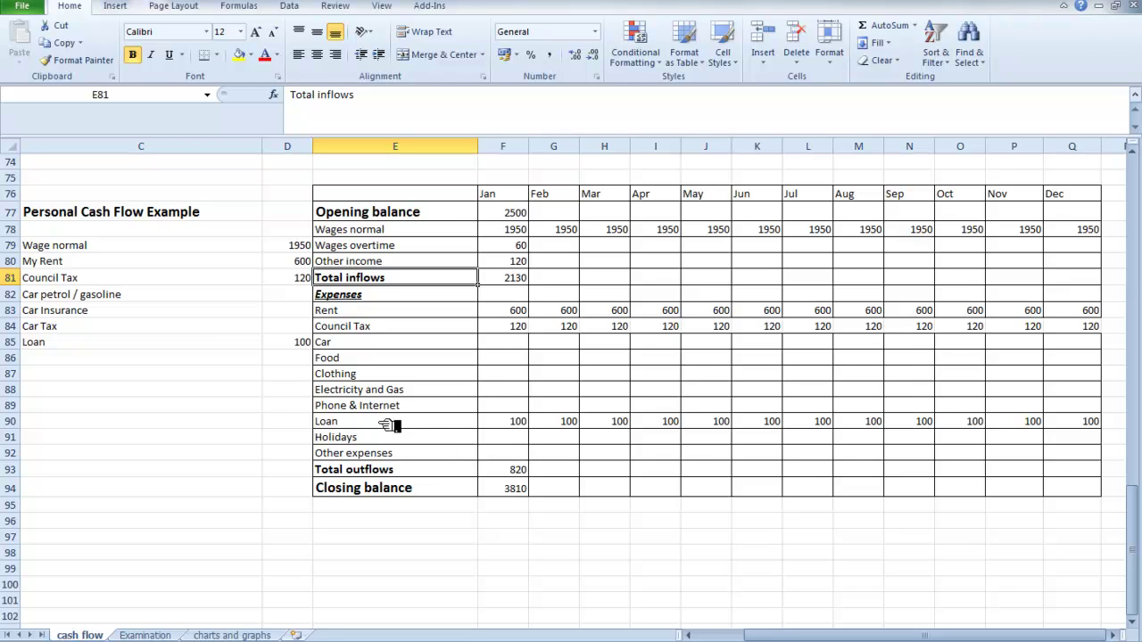
pyautogui.click(290, 298)
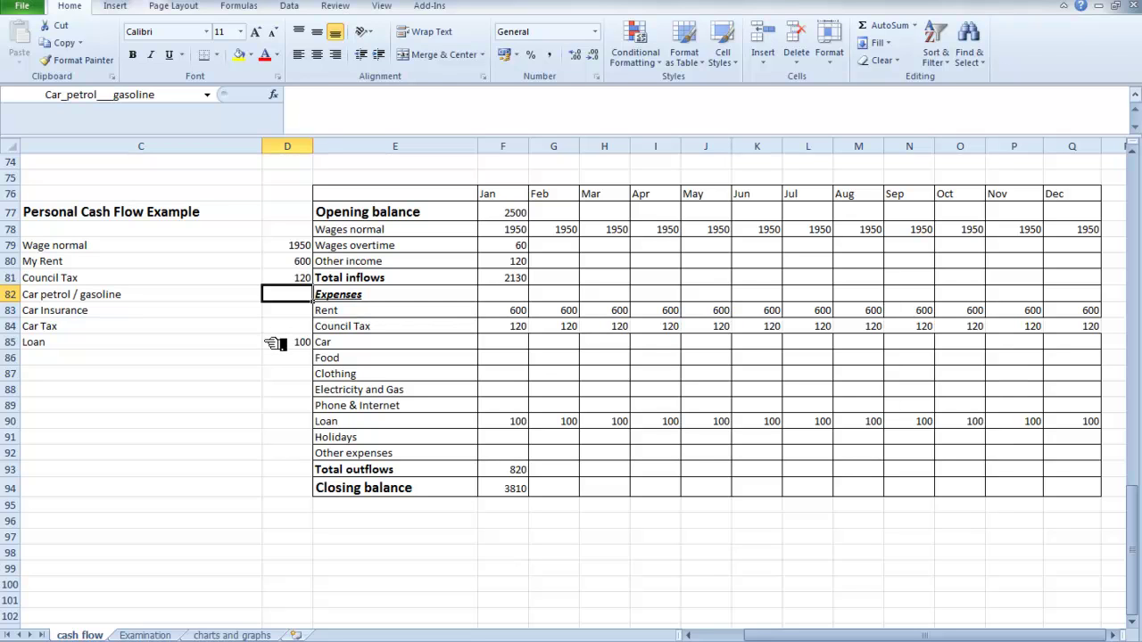
pyautogui.write('29')
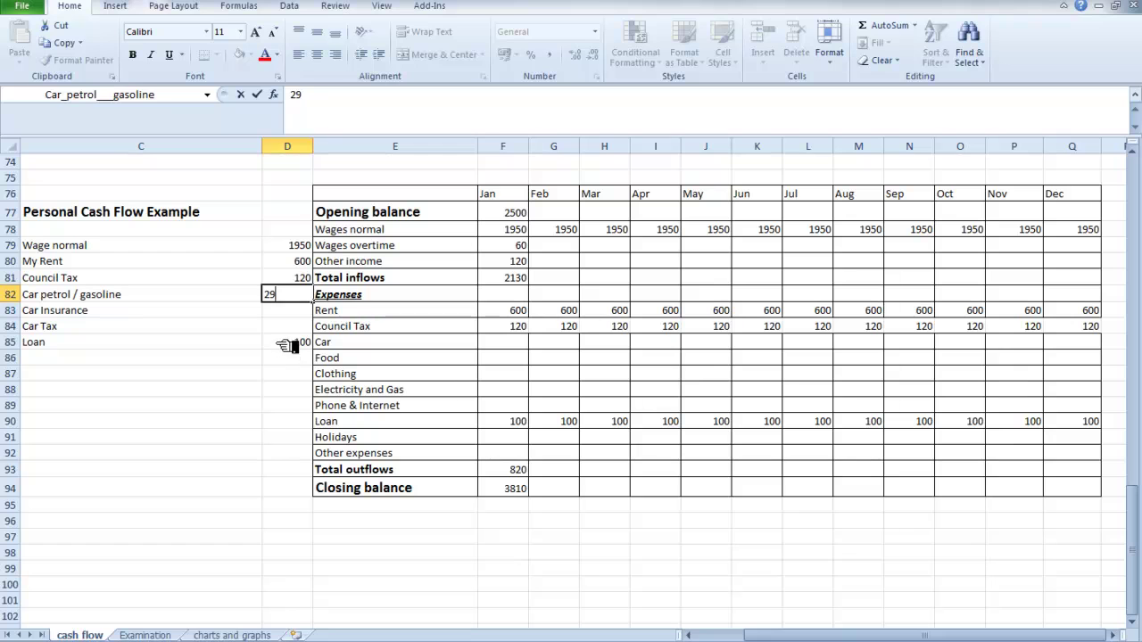
pyautogui.press('Tab')
pyautogui.click(291, 314)
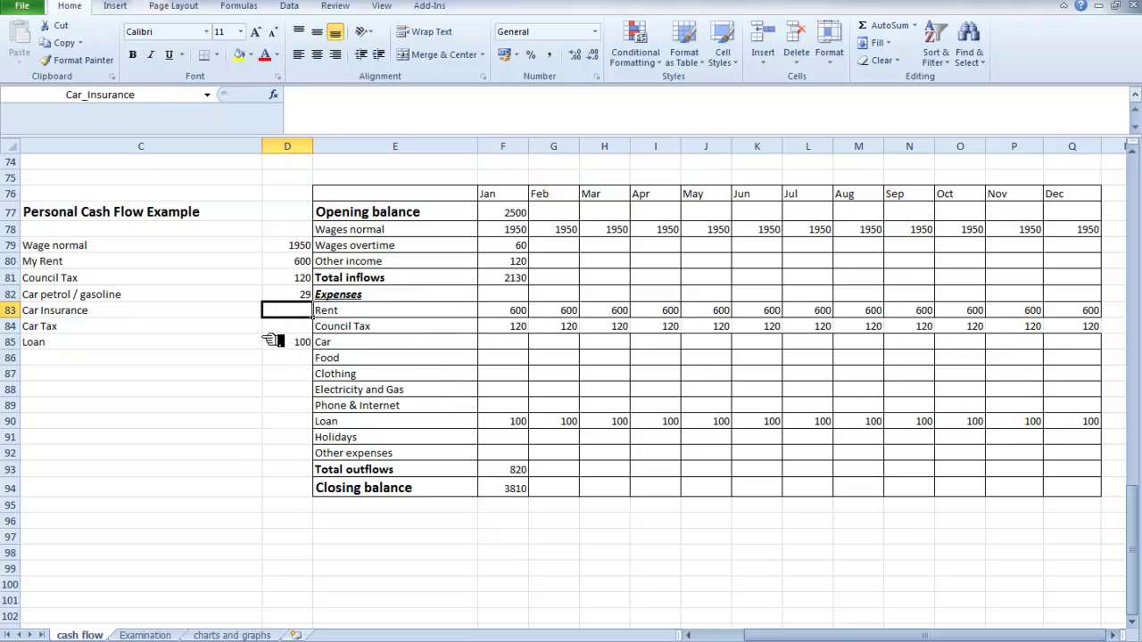
pyautogui.write('40')
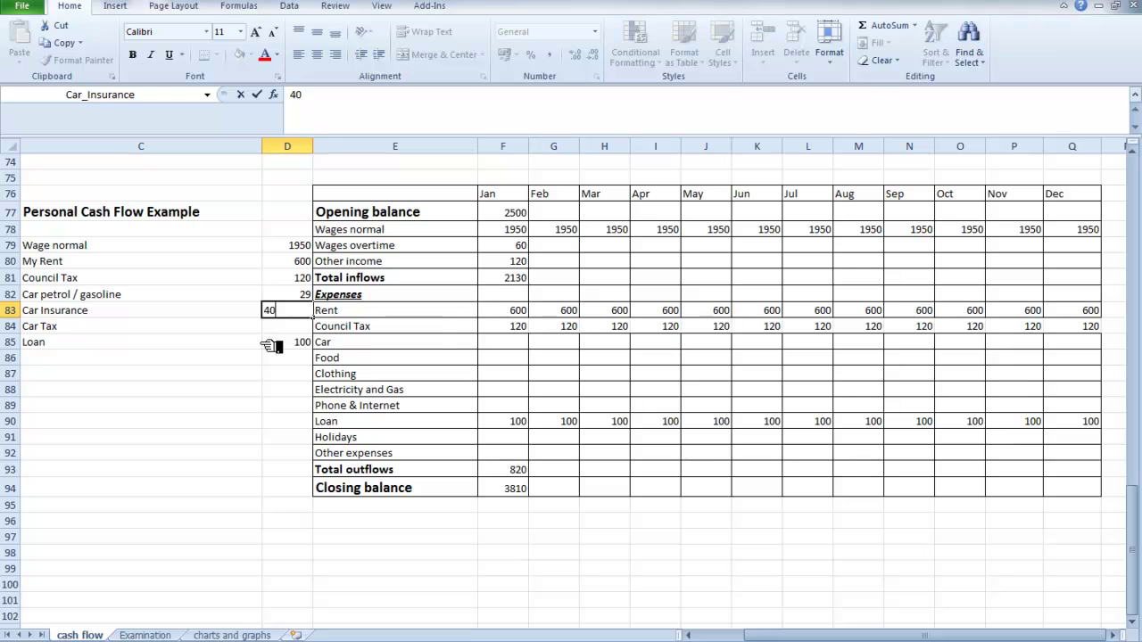
pyautogui.click(278, 330)
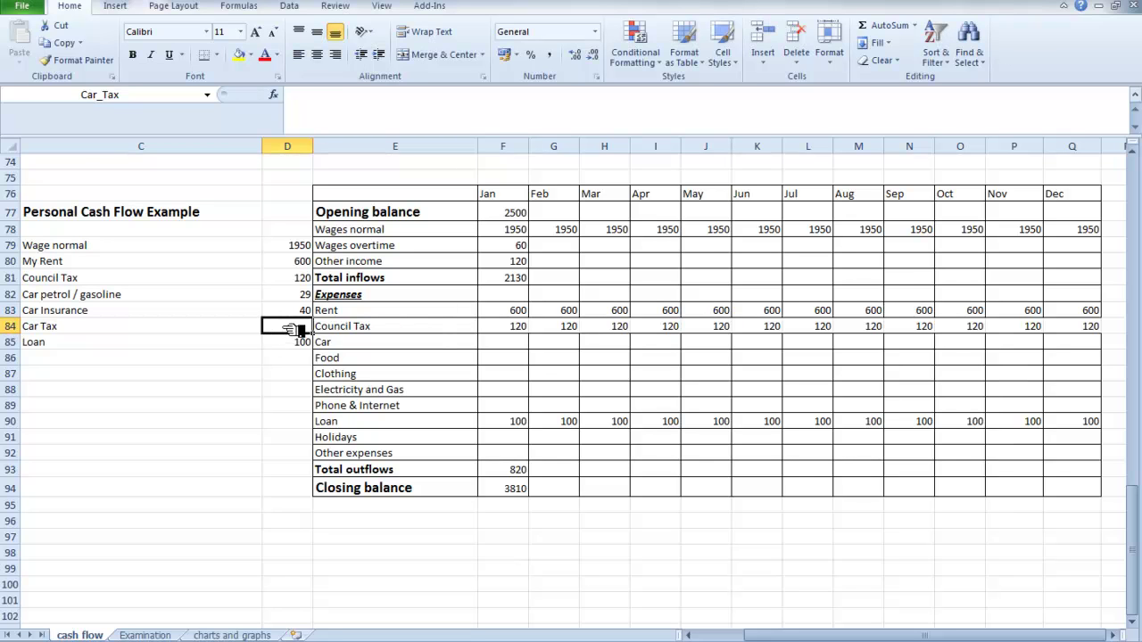
pyautogui.write('10')
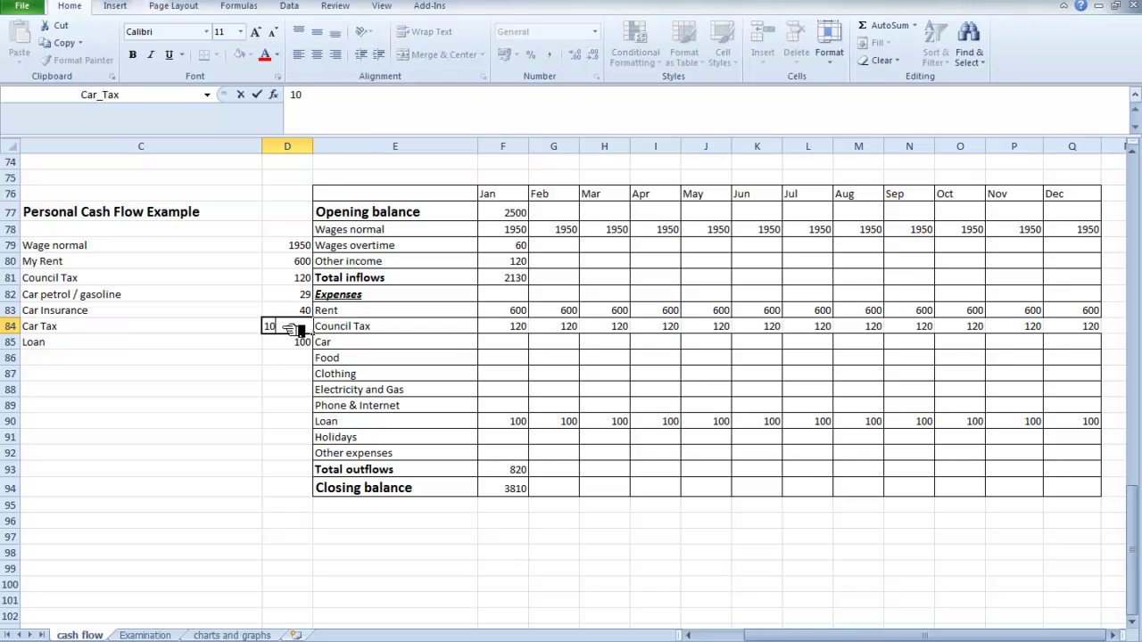
pyautogui.press('Return')
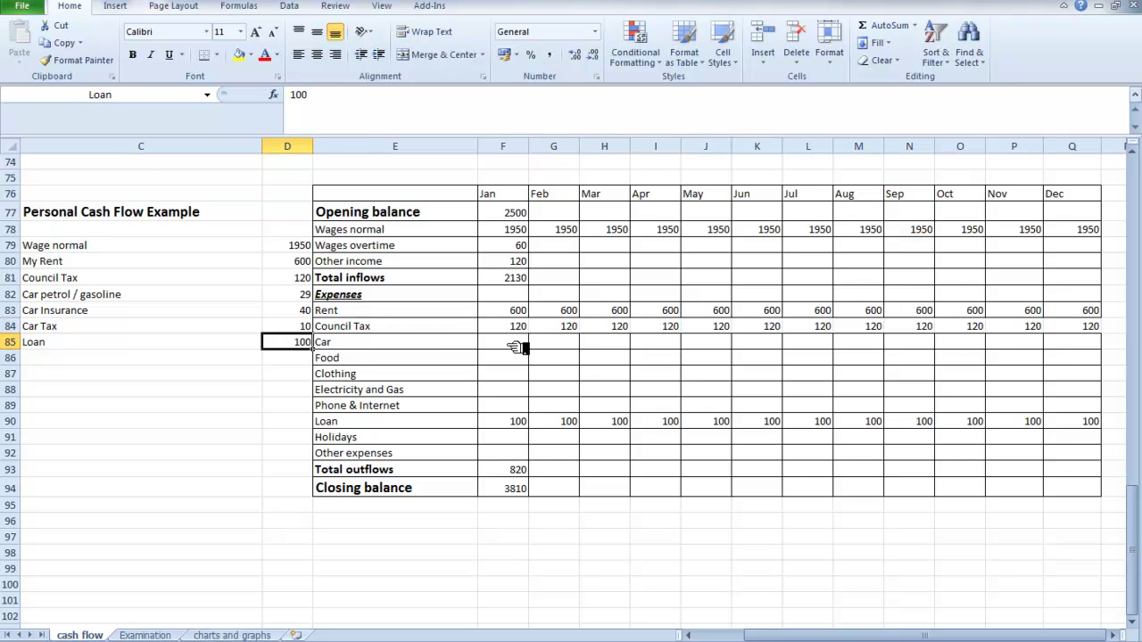
# Enter =Car_petrol___gasoline+Car_Insurance+Car_Tax in F85 and fill it through Q85.
pyautogui.click(511, 345)
pyautogui.write('=')
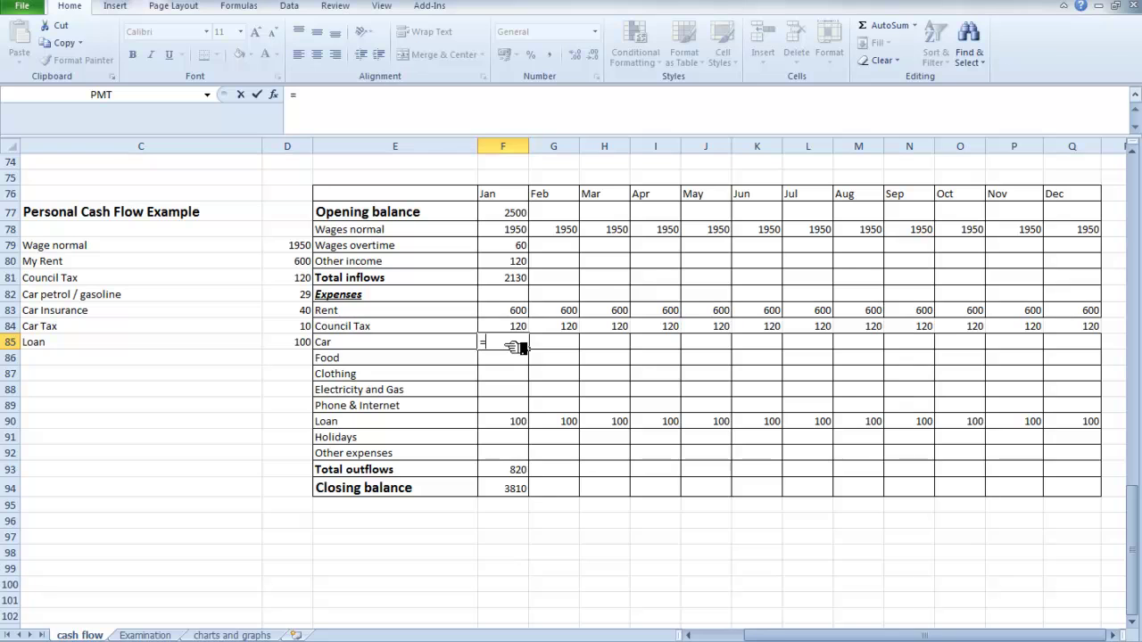
pyautogui.click(298, 298)
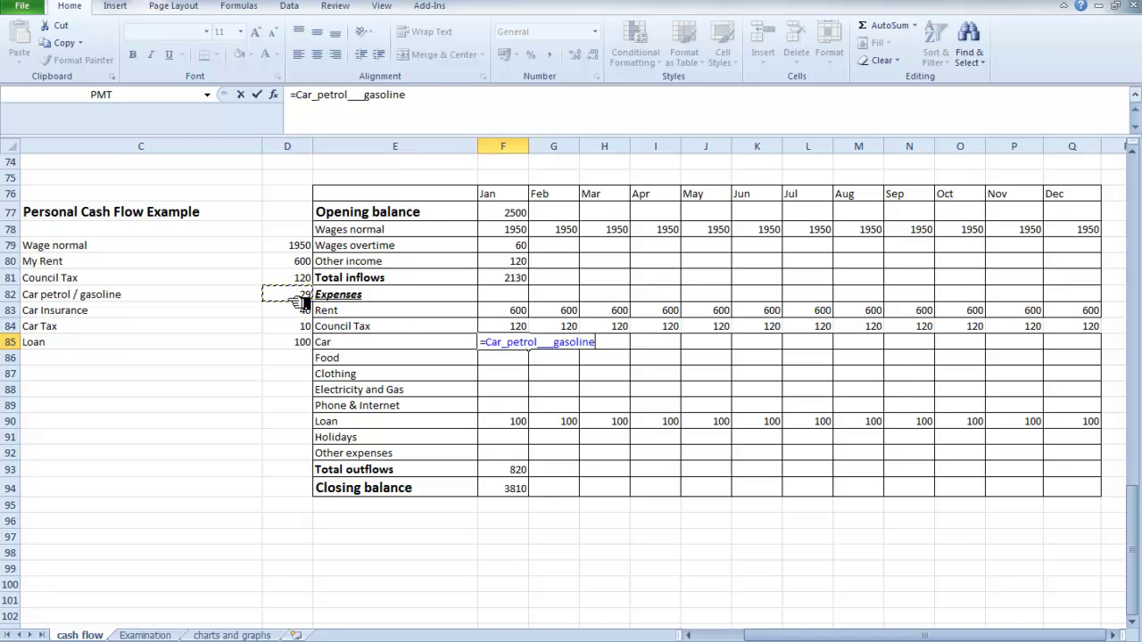
pyautogui.write('+')
pyautogui.click(304, 311)
pyautogui.write('+')
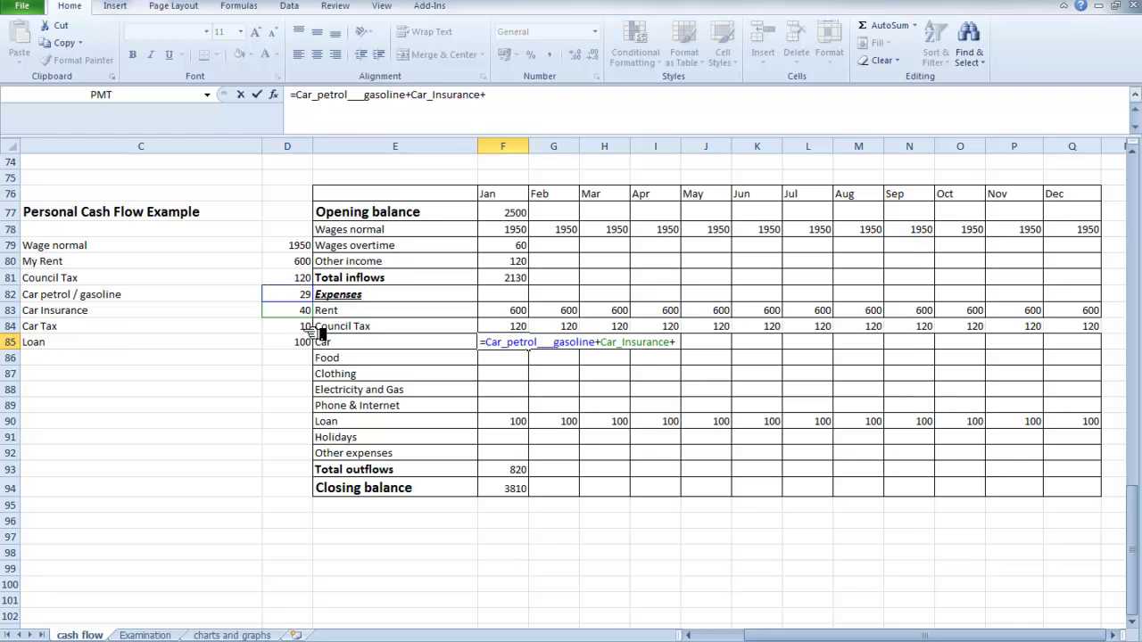
pyautogui.click(306, 326)
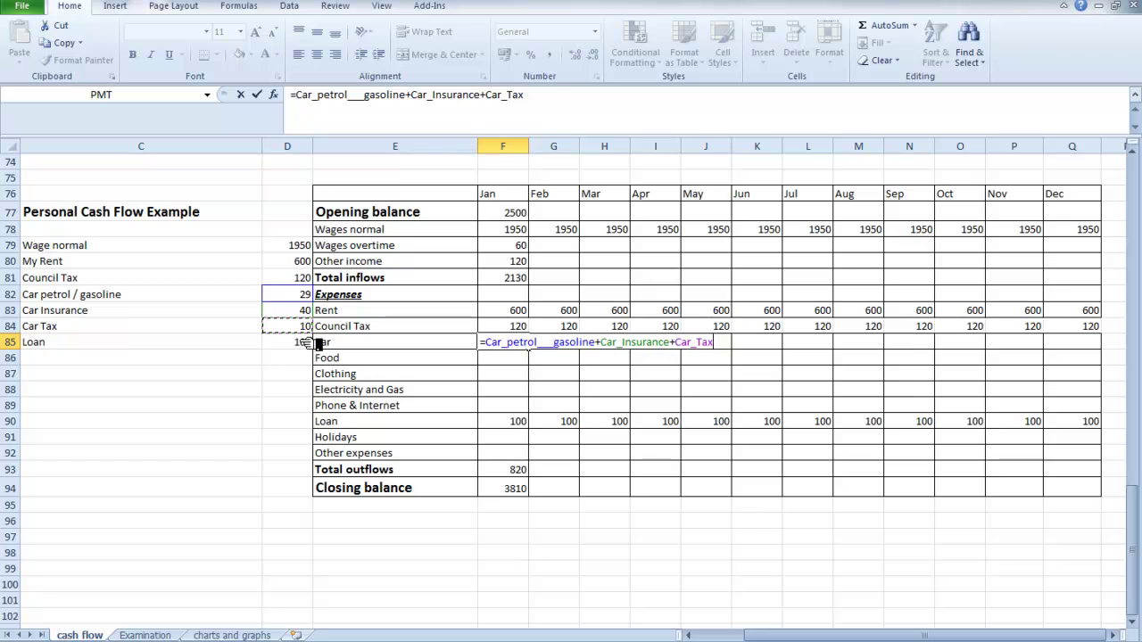
pyautogui.press('Tab')
pyautogui.click(512, 344)
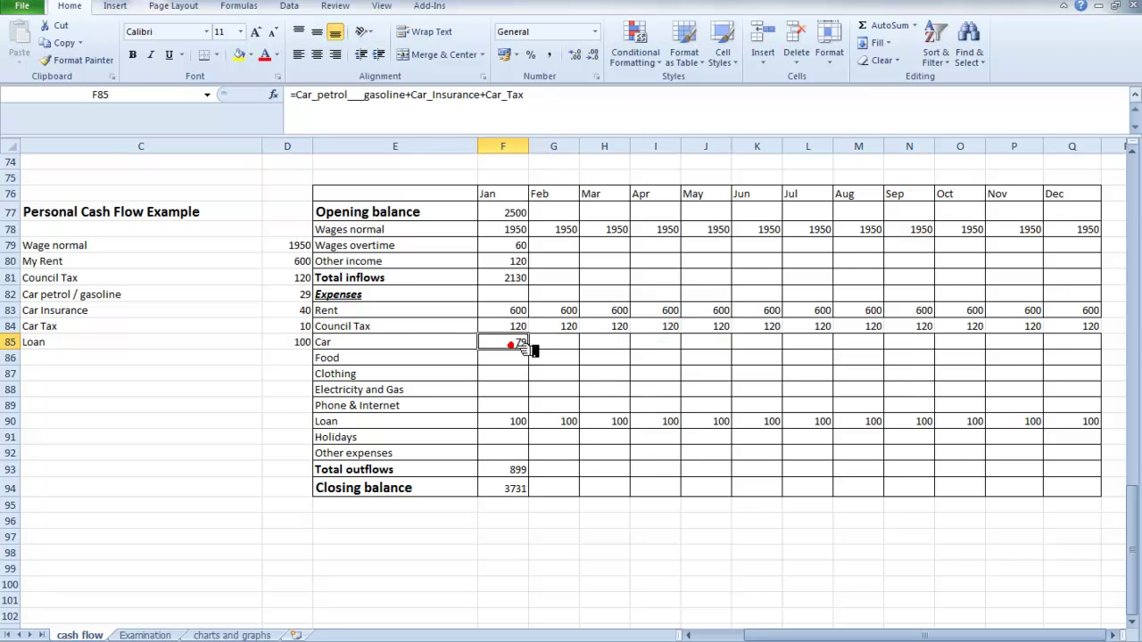
pyautogui.moveTo(535, 352); pyautogui.dragTo(1084, 345)
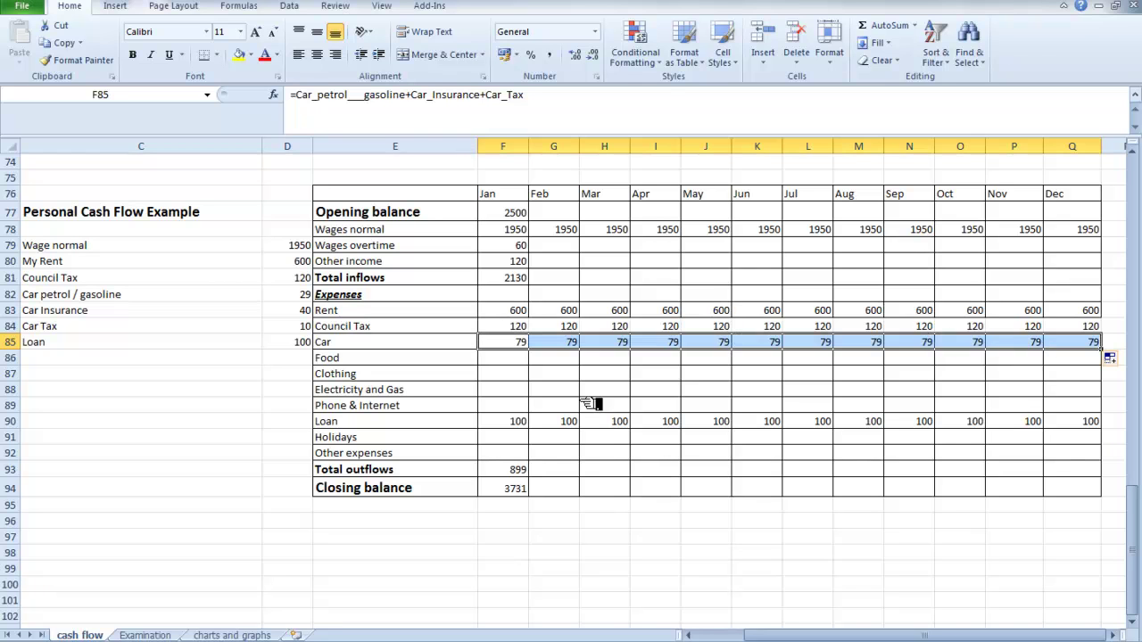
pyautogui.click(591, 403)
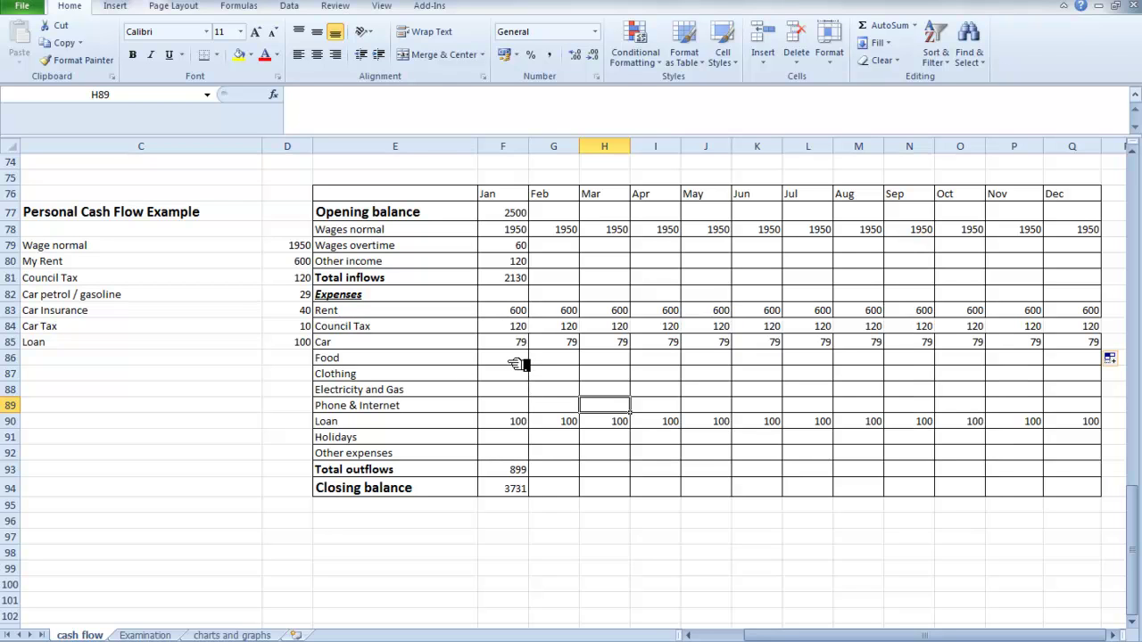
# Enter 160 as January's Food amount and copy it across to December.
pyautogui.click(514, 361)
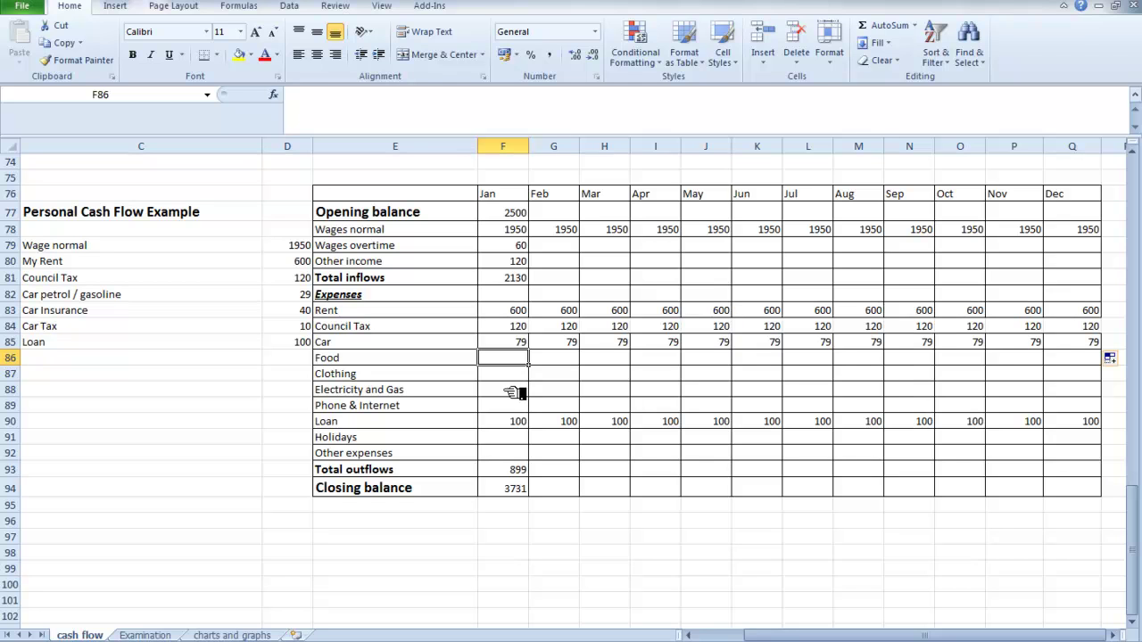
pyautogui.write('1')
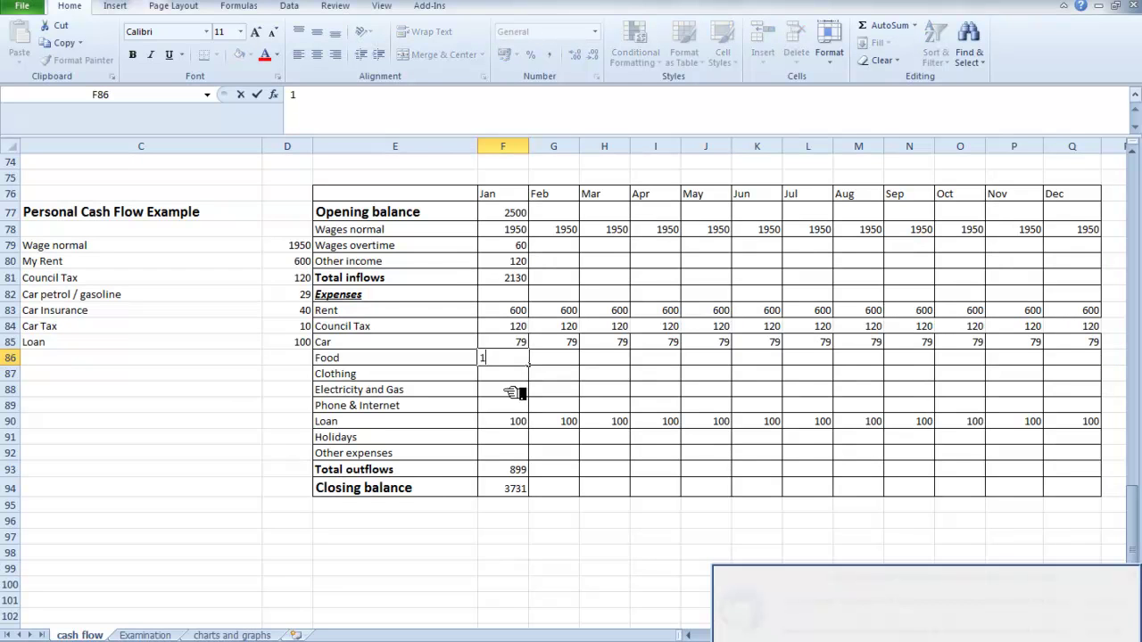
pyautogui.press('BackSpace')
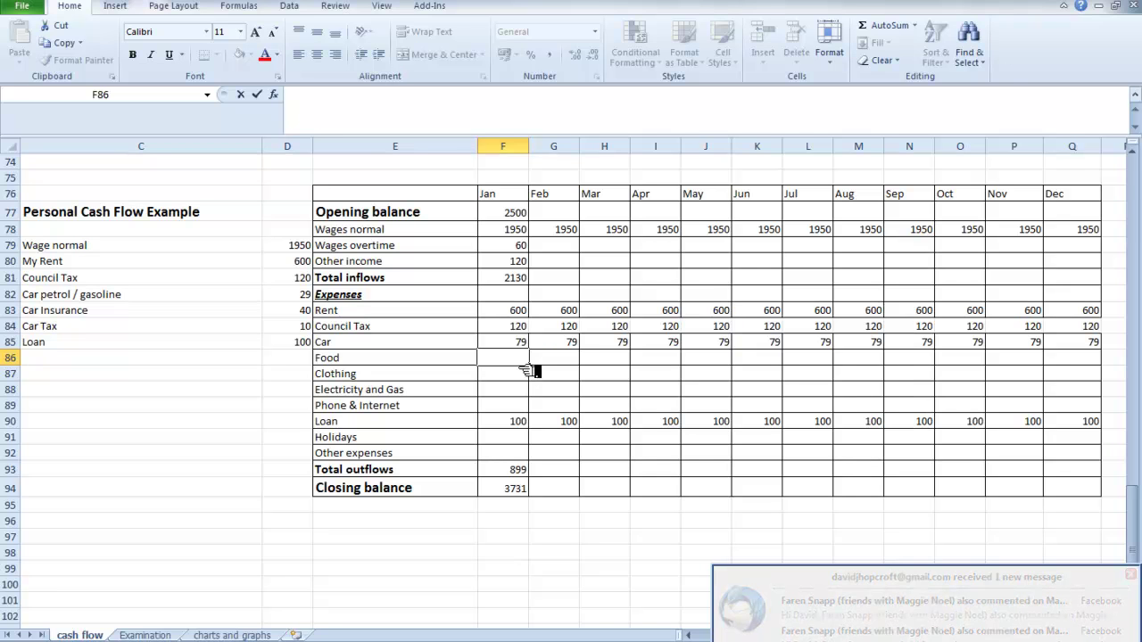
pyautogui.write('160')
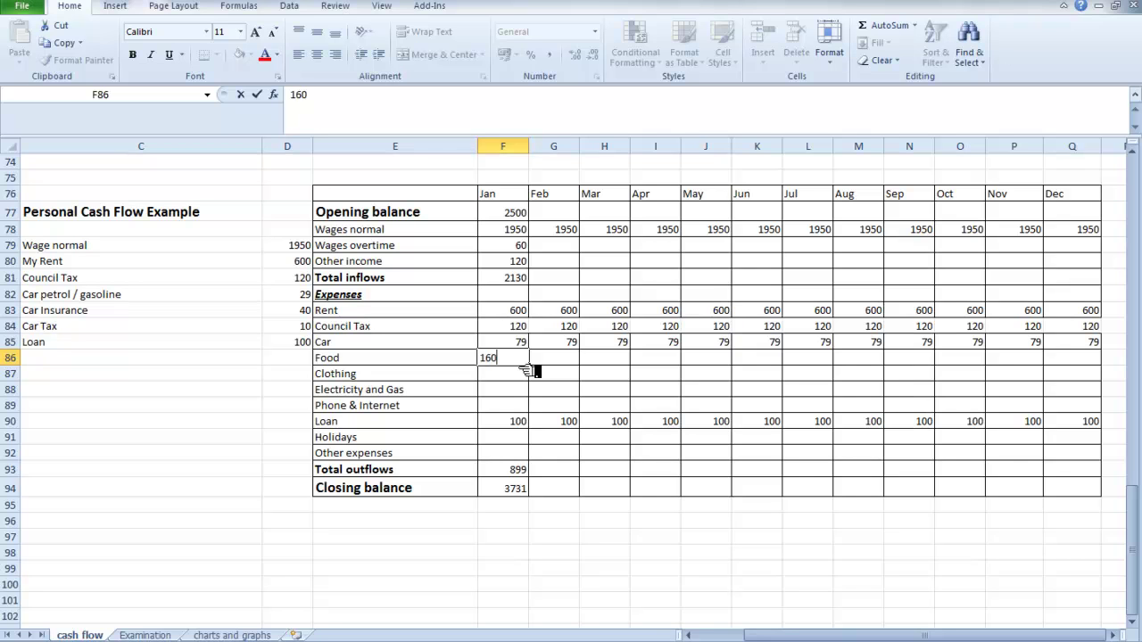
pyautogui.hotkey('ctrl', 'Return')
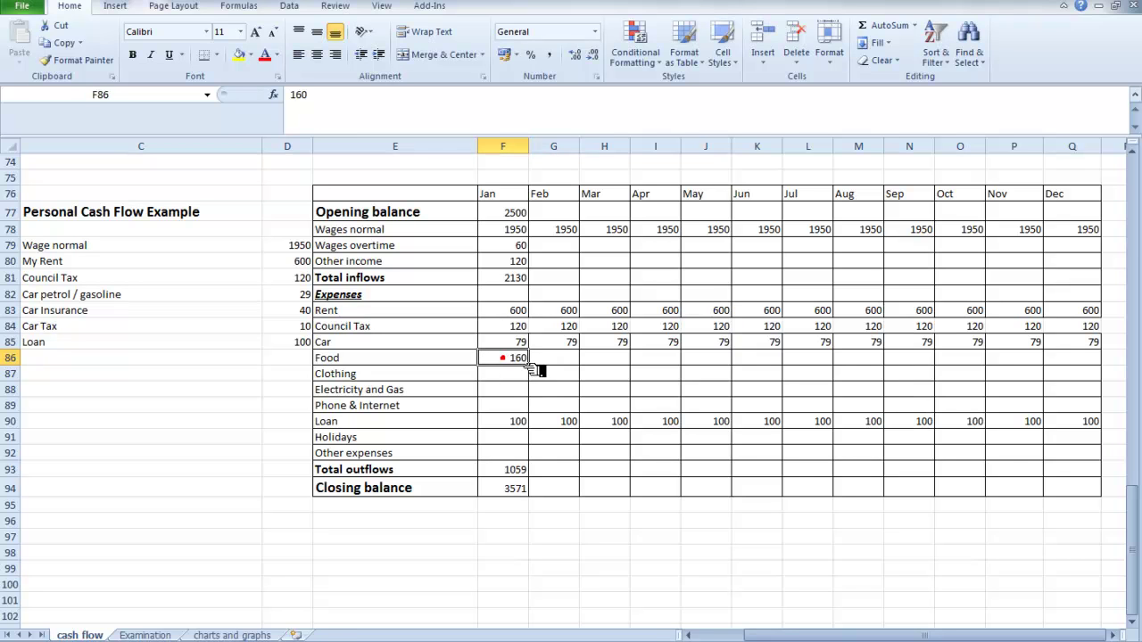
pyautogui.moveTo(536, 365); pyautogui.dragTo(1090, 355)
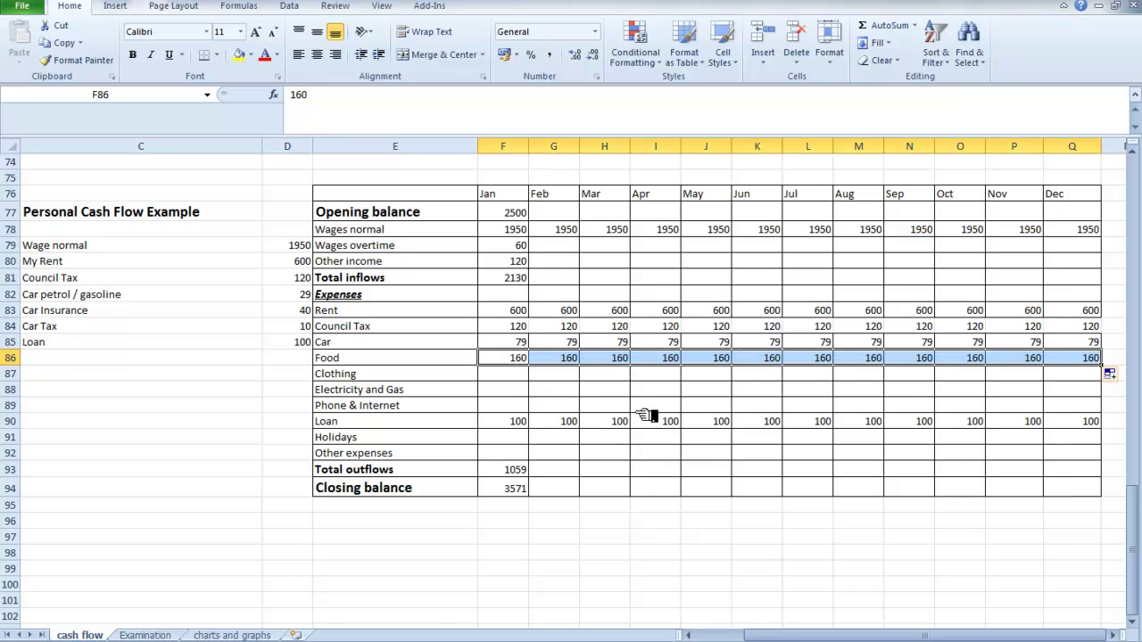
# Enter 10 as January's Clothing amount and fill it across to December.
pyautogui.click(513, 375)
pyautogui.write('10')
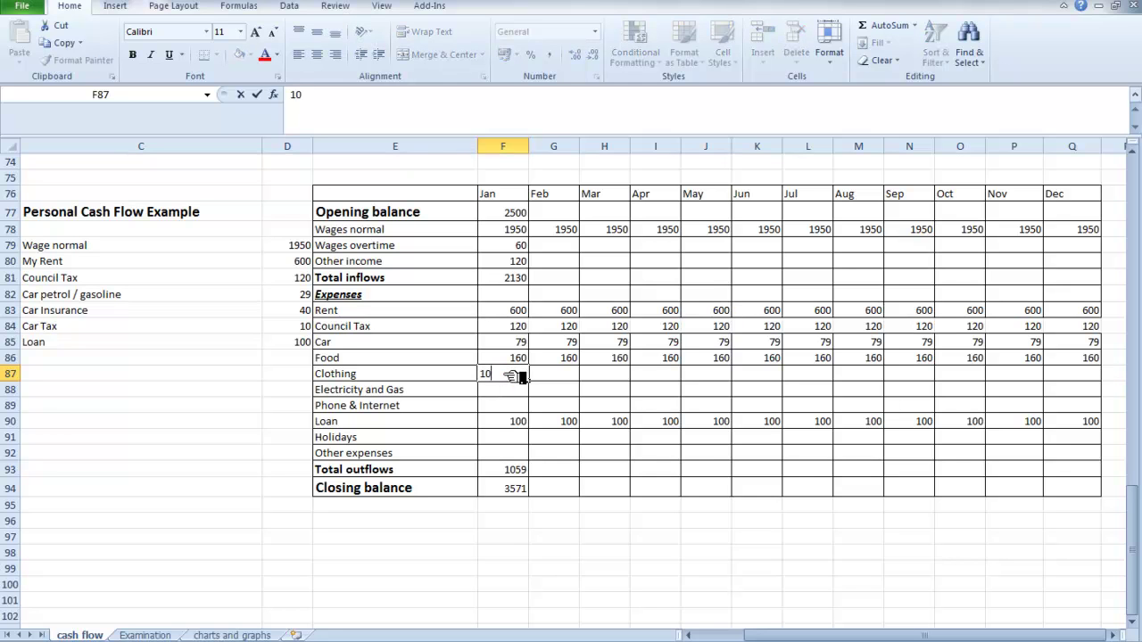
pyautogui.press('Tab')
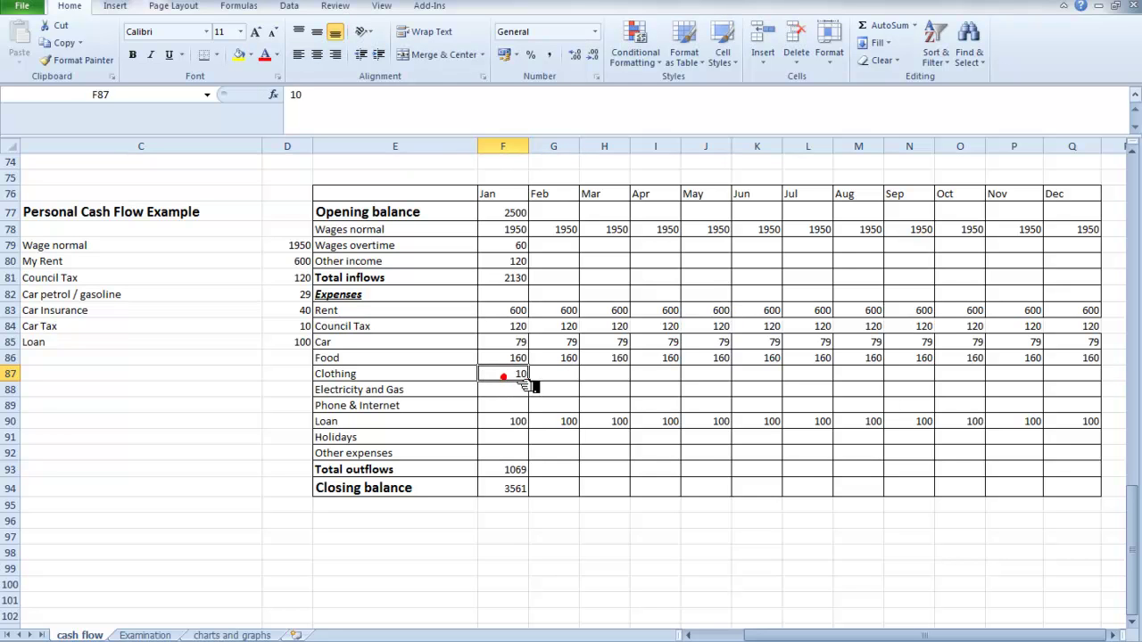
pyautogui.moveTo(537, 385); pyautogui.dragTo(1081, 381)
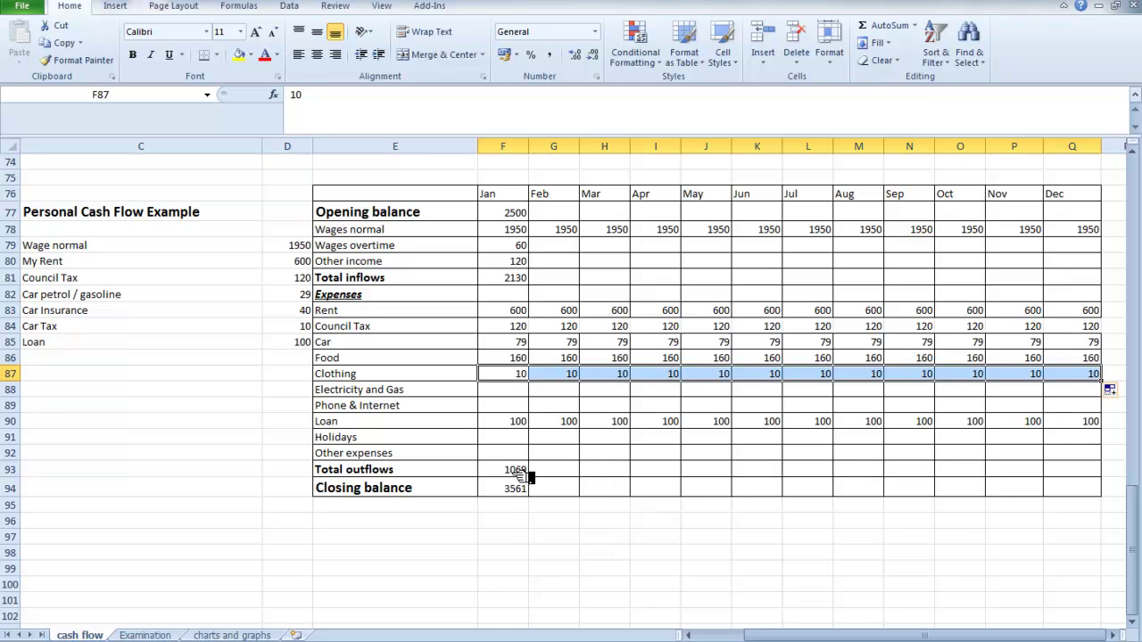
# Put 25 in January's Phone & Internet cell (F89) and fill it through Q89.
pyautogui.click(516, 394)
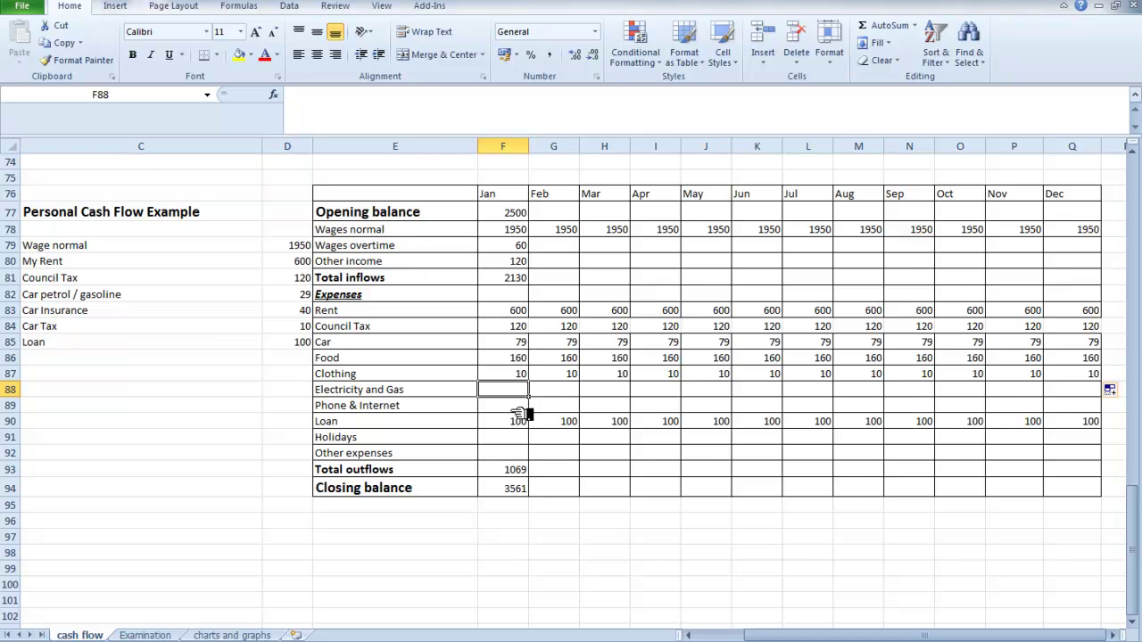
pyautogui.click(517, 407)
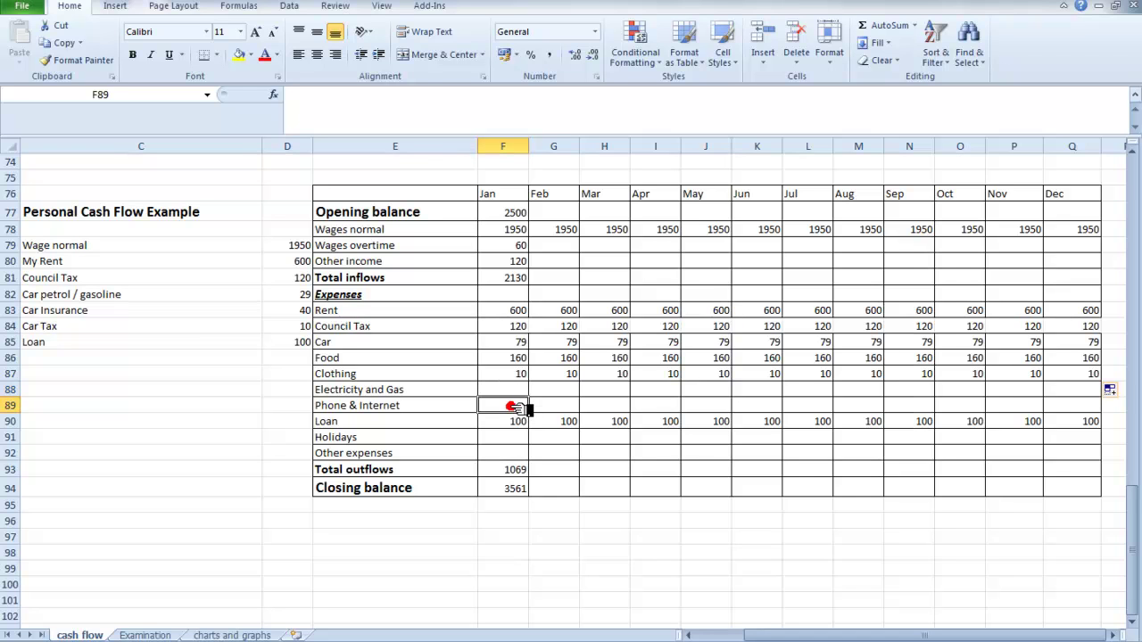
pyautogui.write('25')
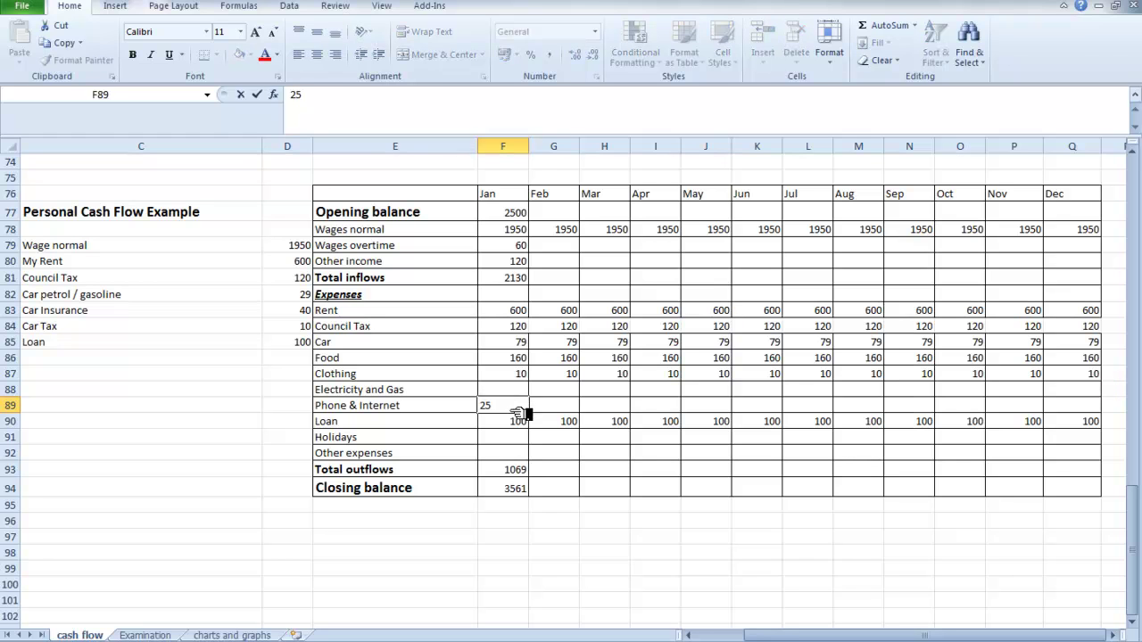
pyautogui.press('Return')
pyautogui.click(521, 408)
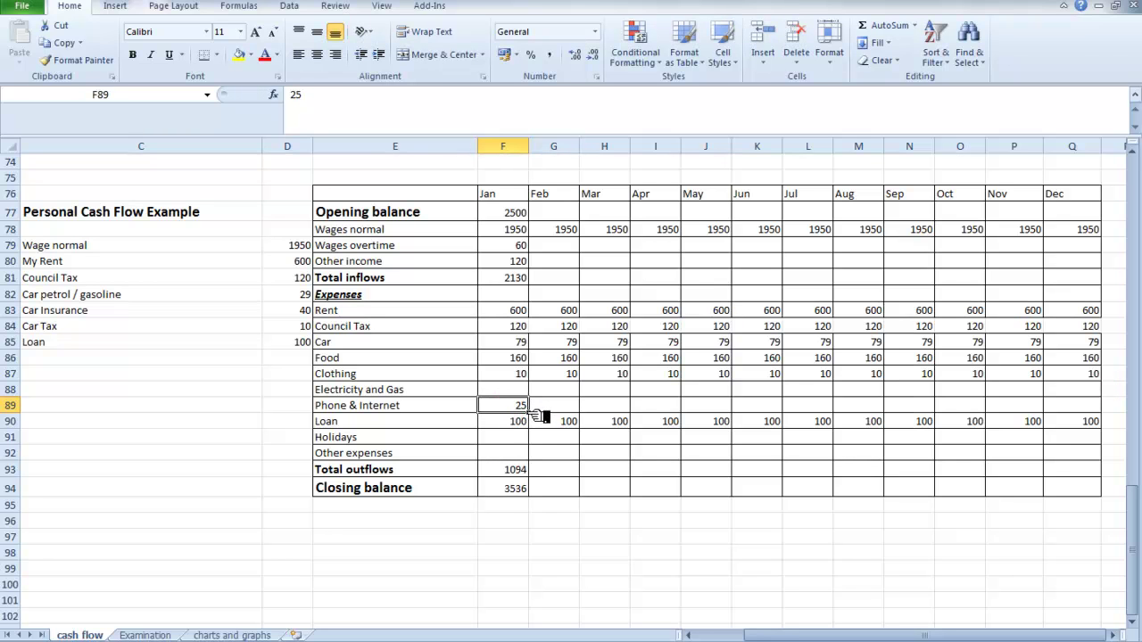
pyautogui.moveTo(540, 414); pyautogui.dragTo(1086, 405)
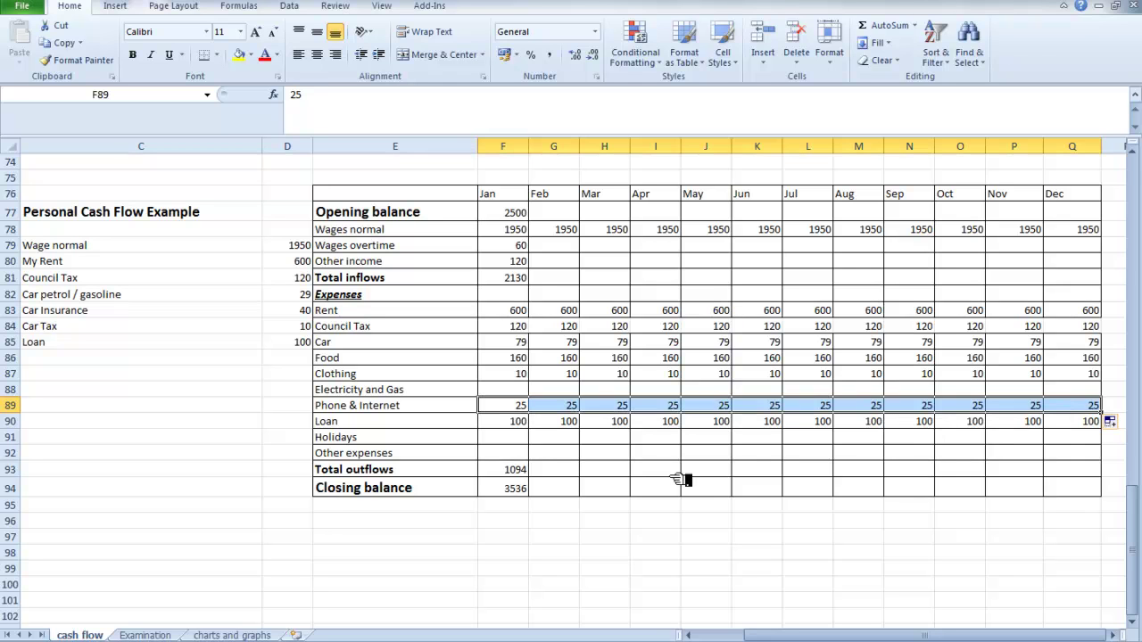
pyautogui.click(584, 472)
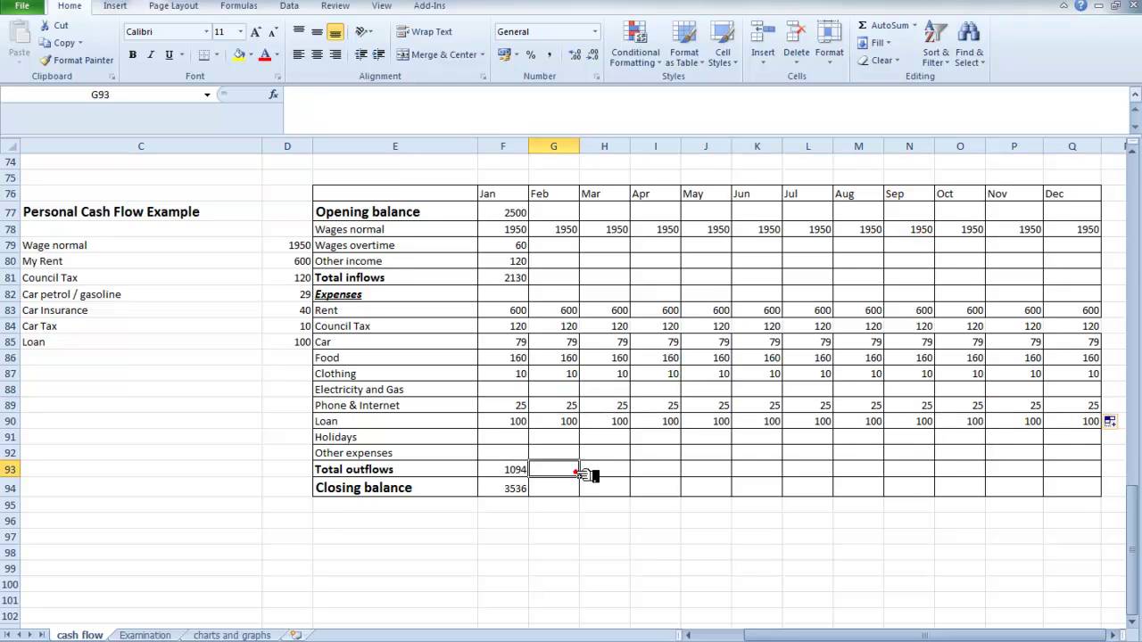
# Set Electricity and Gas to 100 for Jan–Mar and for Oct–Dec.
pyautogui.click(517, 390)
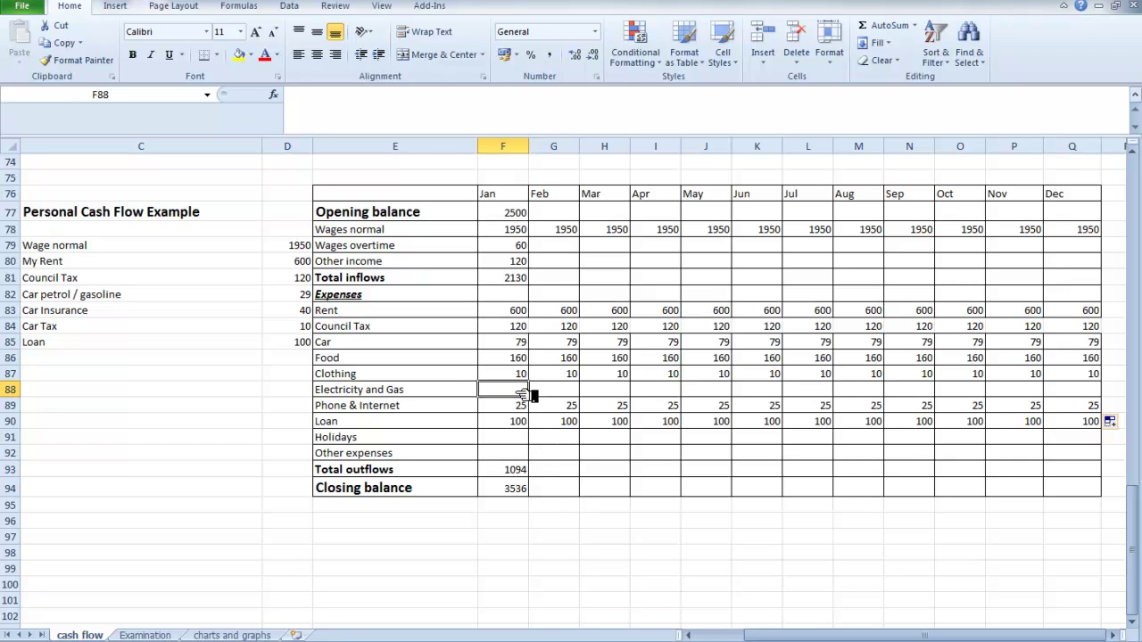
pyautogui.write('100')
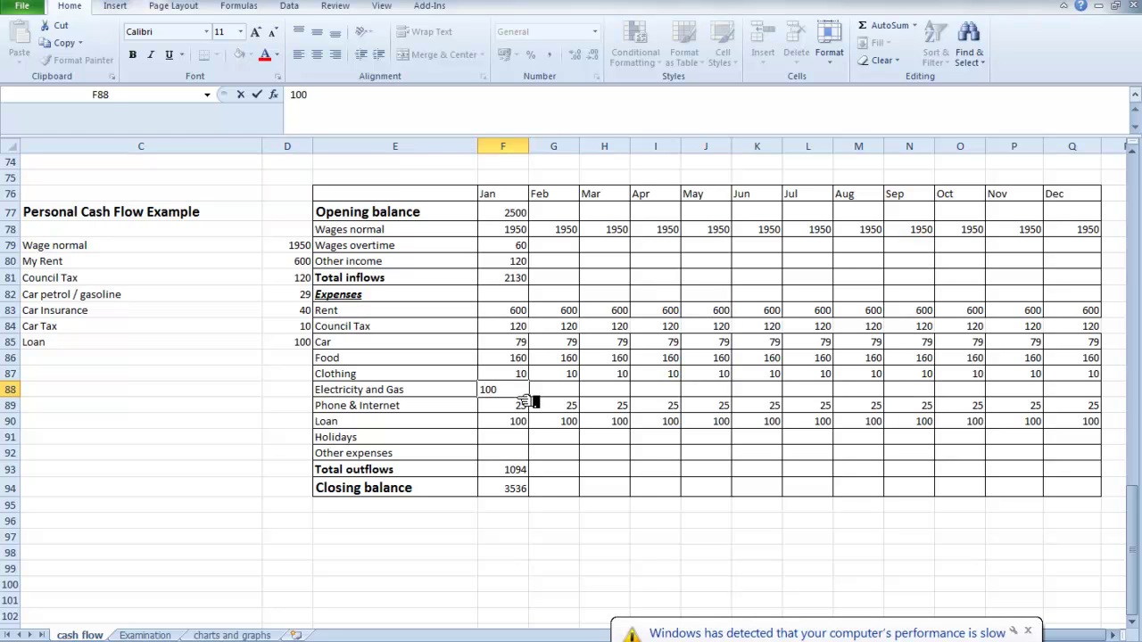
pyautogui.click(521, 392)
pyautogui.moveTo(531, 397); pyautogui.dragTo(628, 396)
pyautogui.click(965, 394)
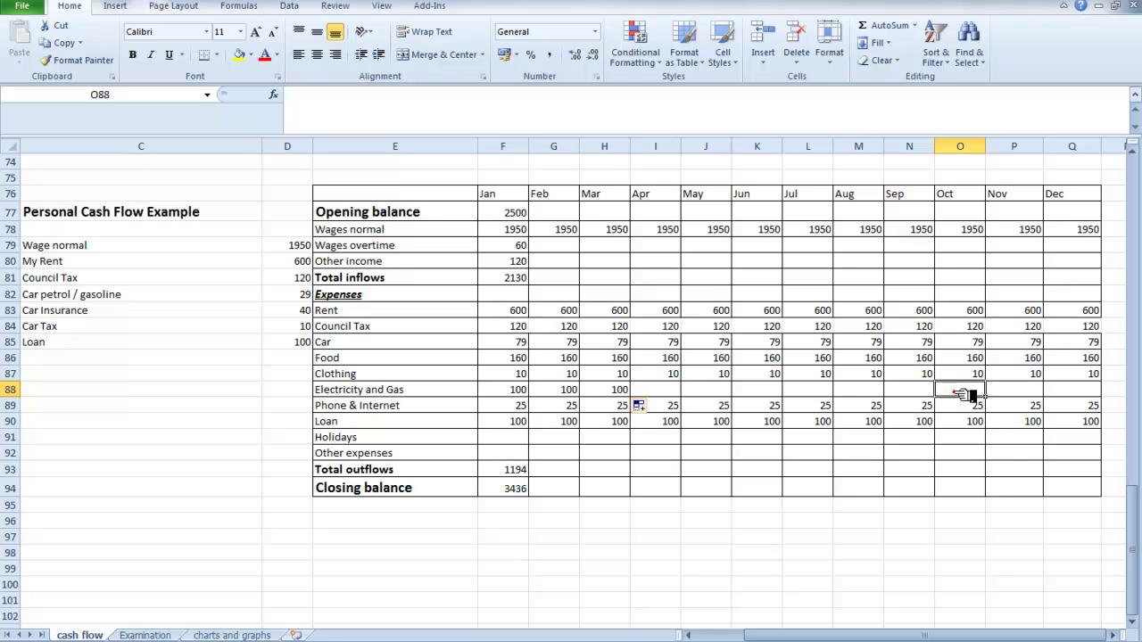
pyautogui.write('100')
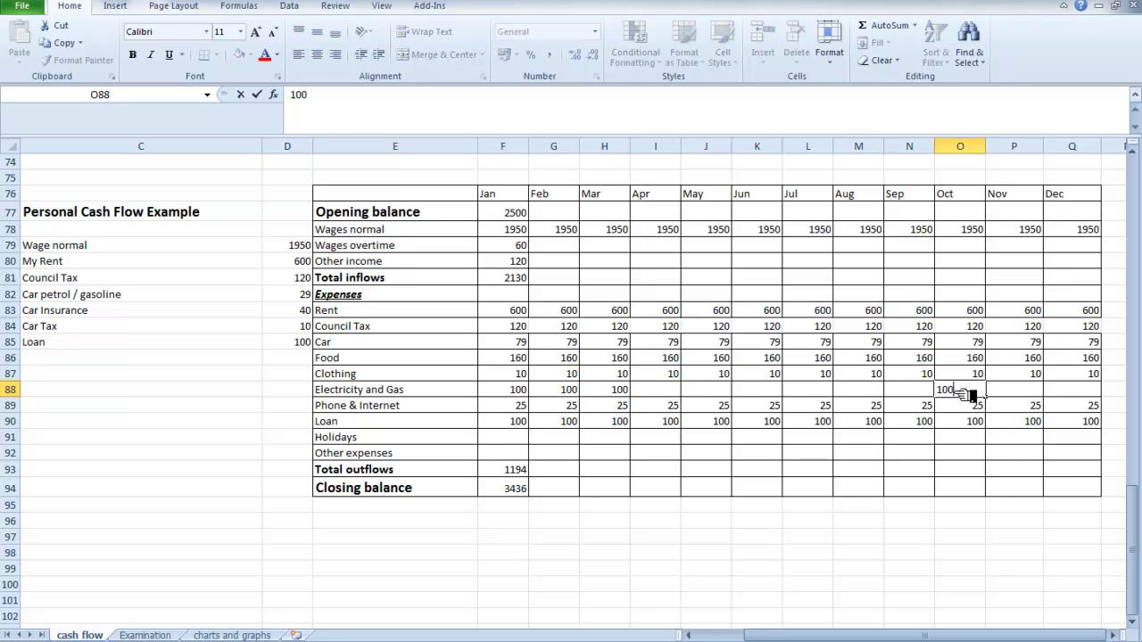
pyautogui.click(967, 394)
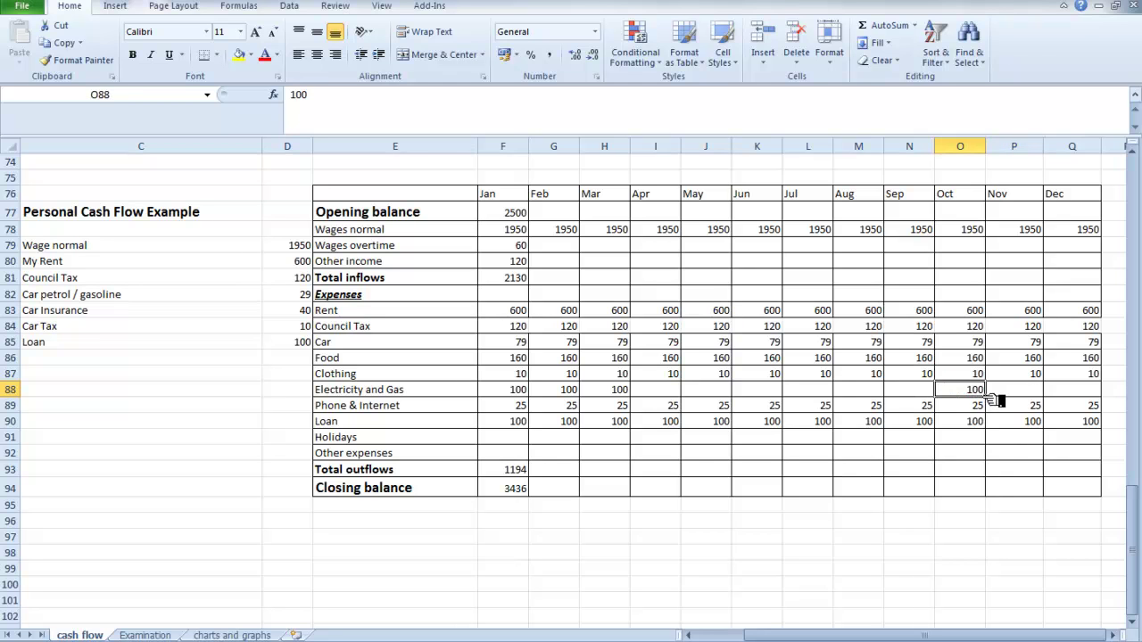
pyautogui.moveTo(993, 399); pyautogui.dragTo(1097, 400)
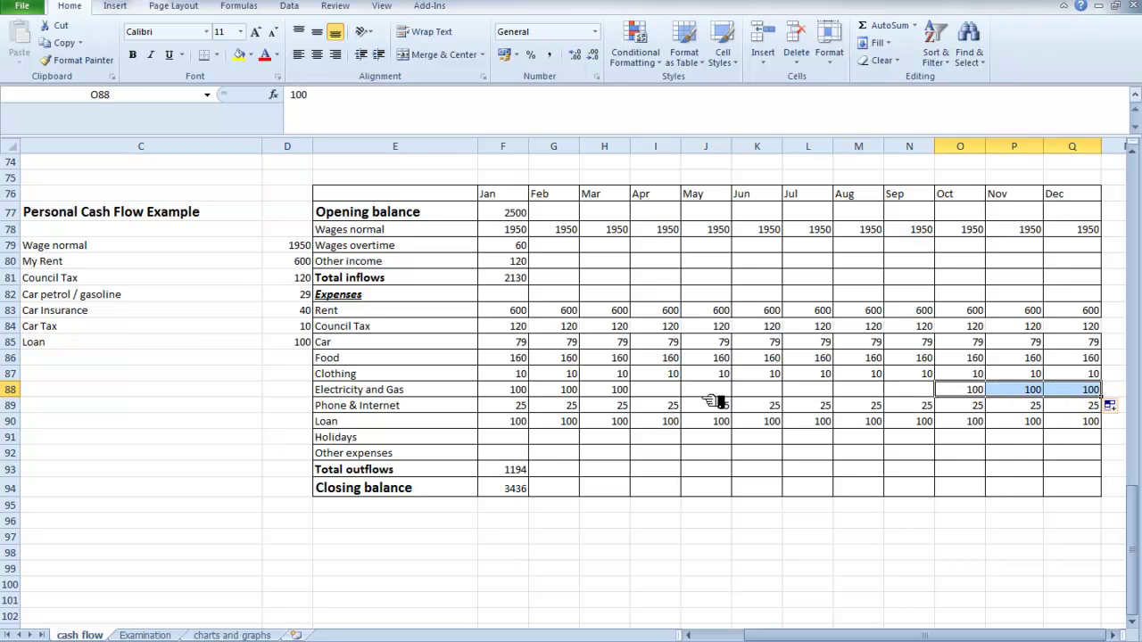
# Set Electricity and Gas to 50 for Apr–Sep and copy the Total inflows sum to December.
pyautogui.click(682, 393)
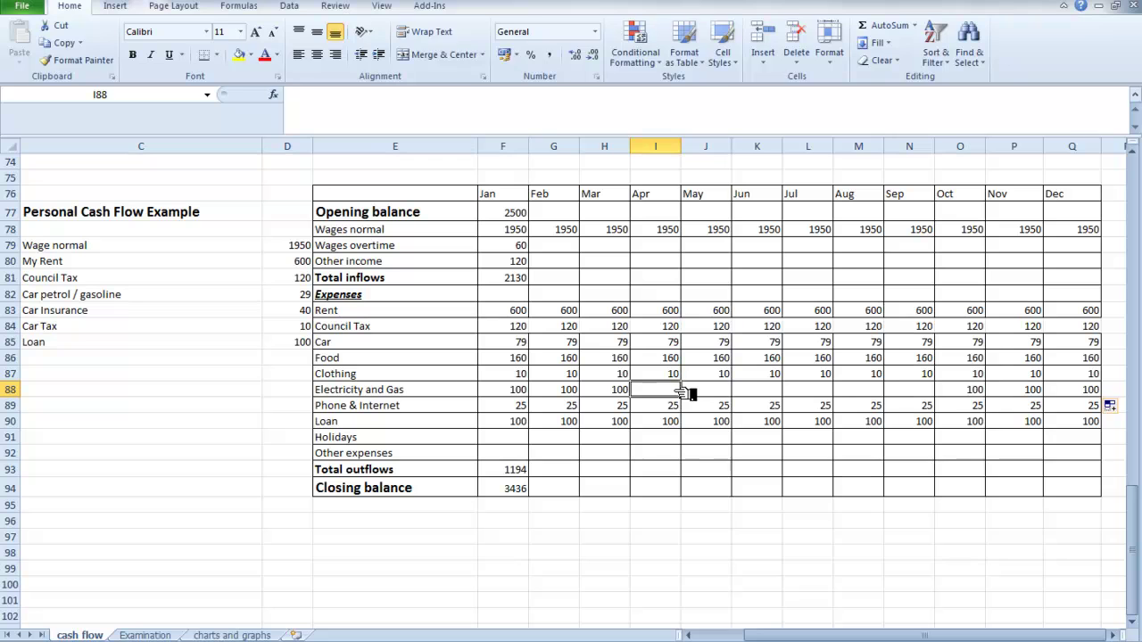
pyautogui.write('50')
pyautogui.click(684, 392)
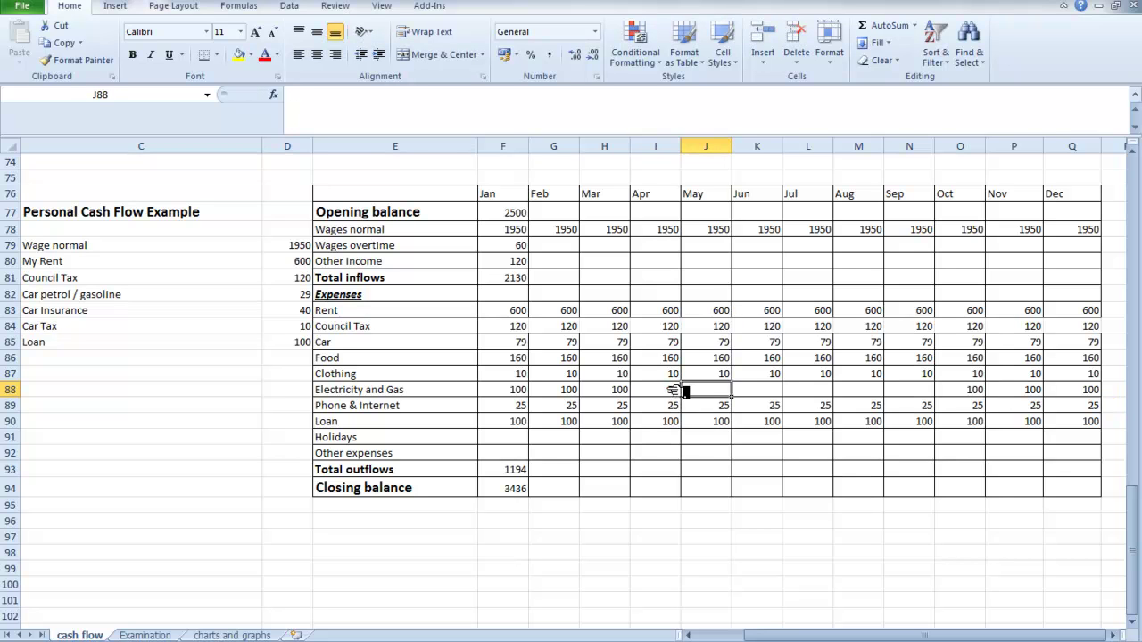
pyautogui.click(668, 389)
pyautogui.moveTo(693, 398); pyautogui.dragTo(932, 397)
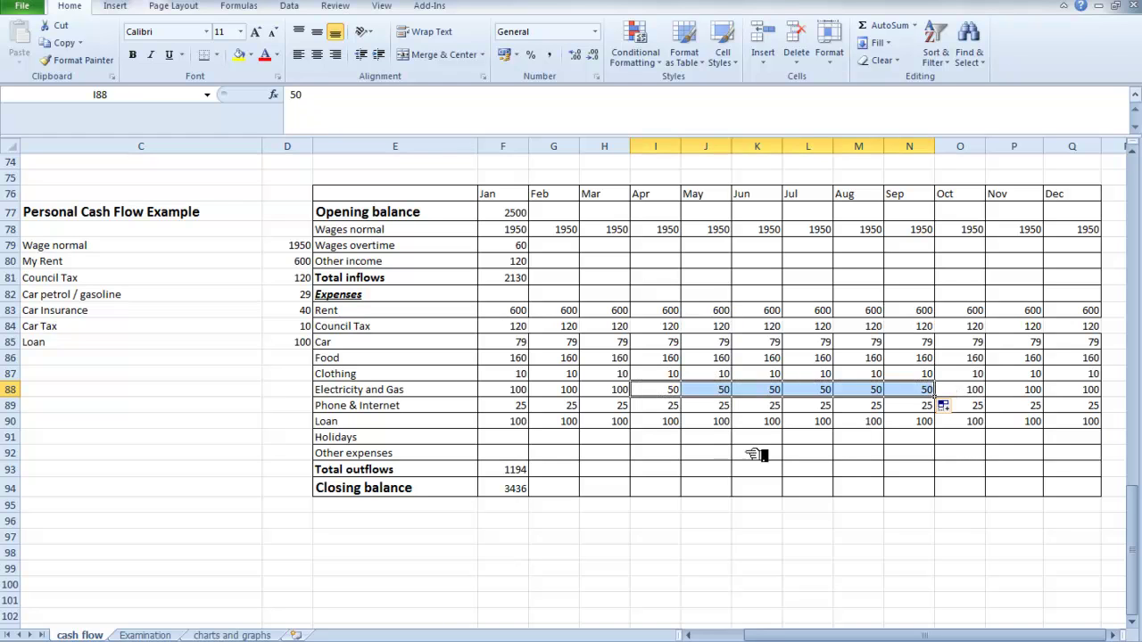
pyautogui.click(671, 468)
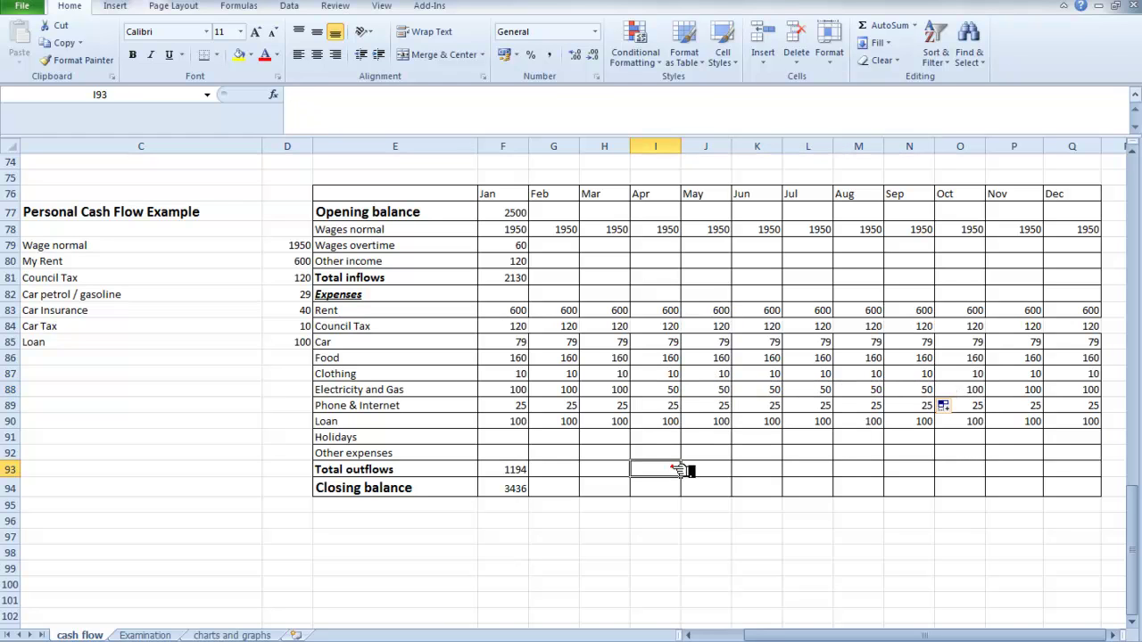
pyautogui.click(520, 279)
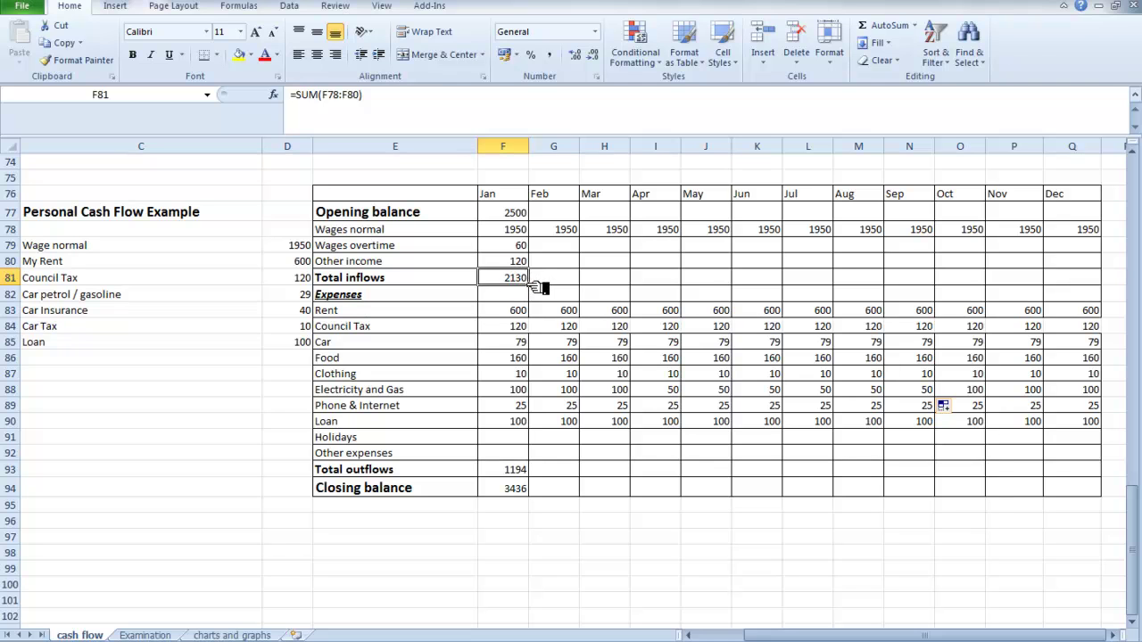
pyautogui.moveTo(538, 287); pyautogui.dragTo(1084, 279)
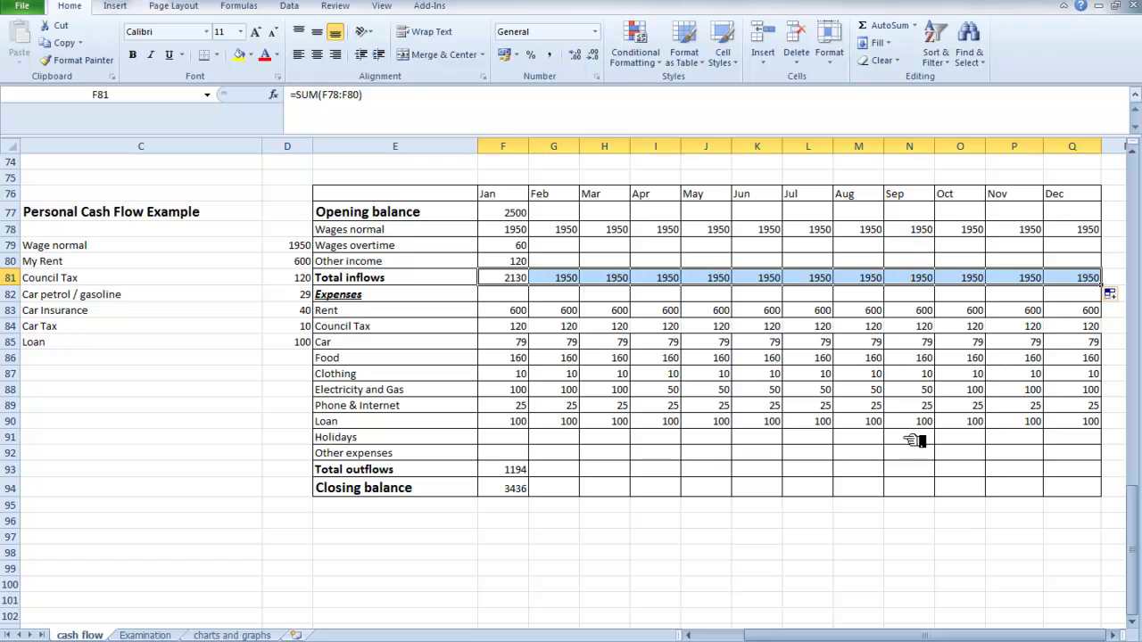
# Fill the Total outflows sum to December and set February's opening balance to =F94.
pyautogui.click(511, 470)
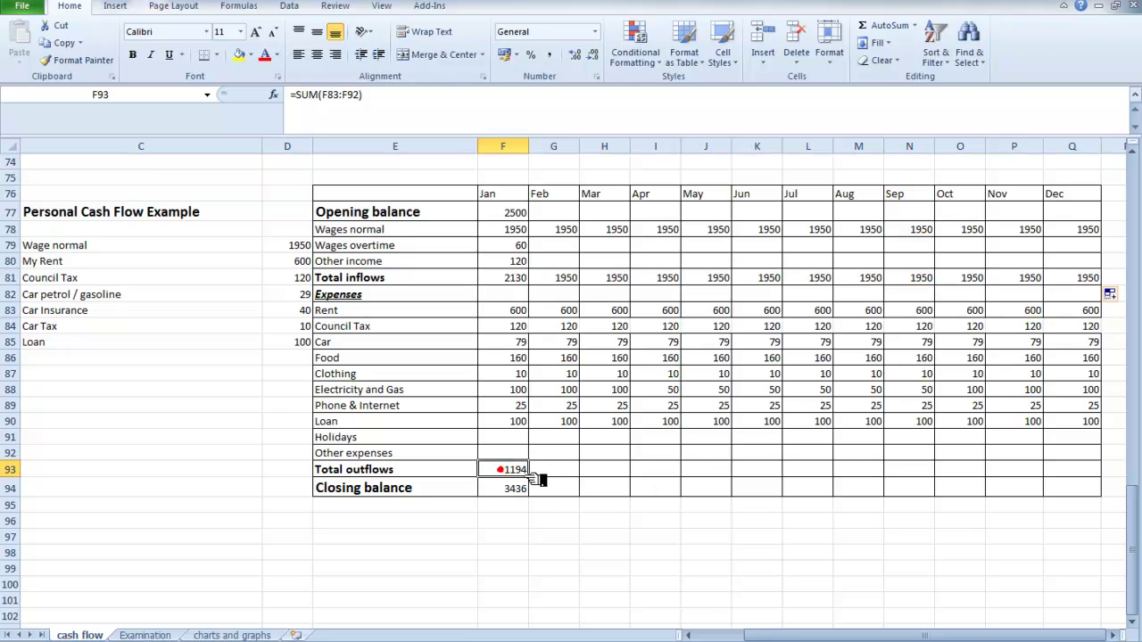
pyautogui.moveTo(540, 479); pyautogui.dragTo(1093, 465)
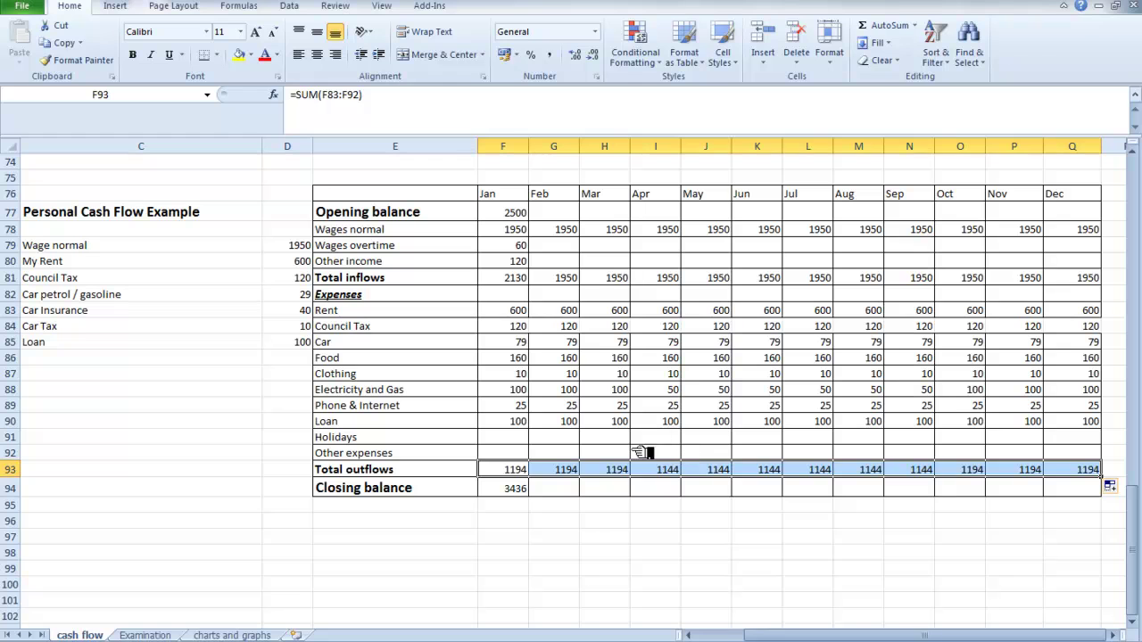
pyautogui.click(558, 216)
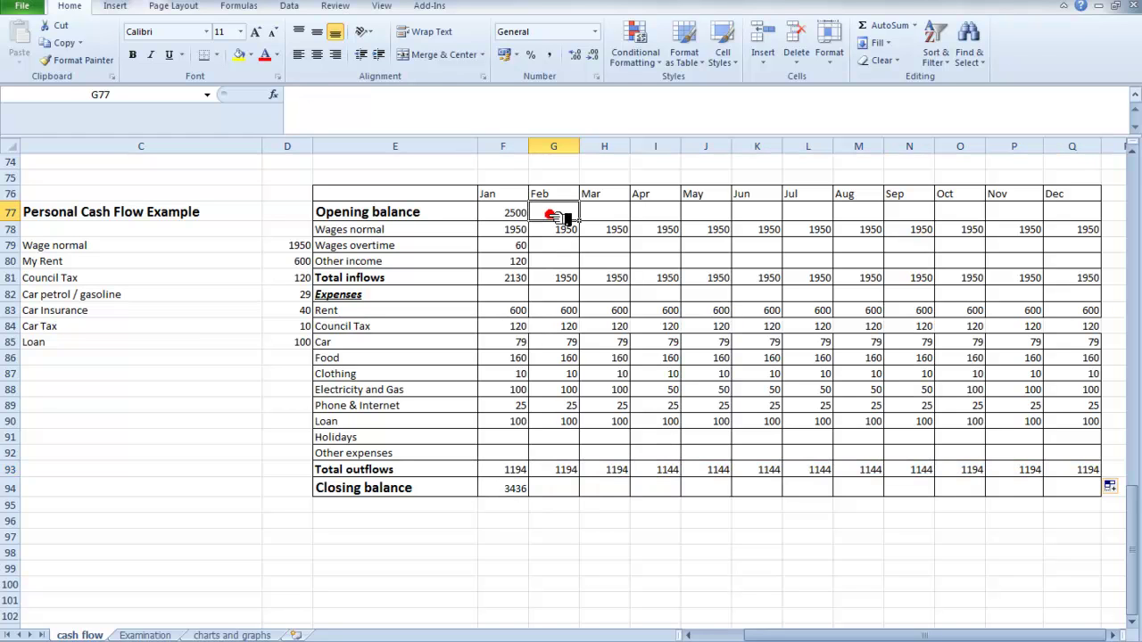
pyautogui.write('=')
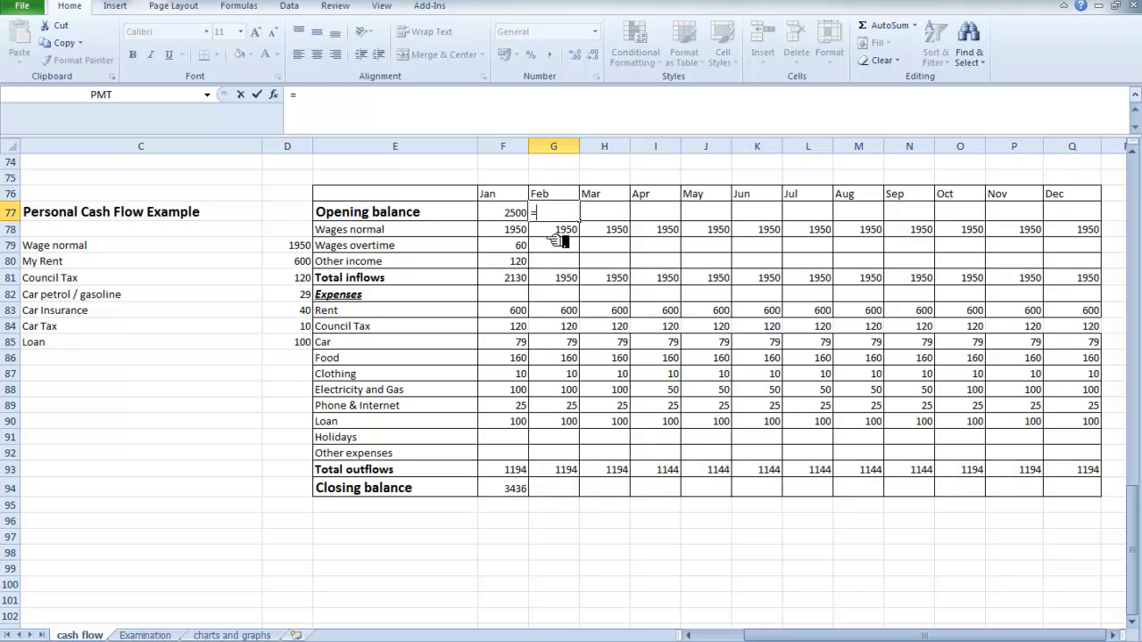
pyautogui.click(517, 491)
pyautogui.press('Tab')
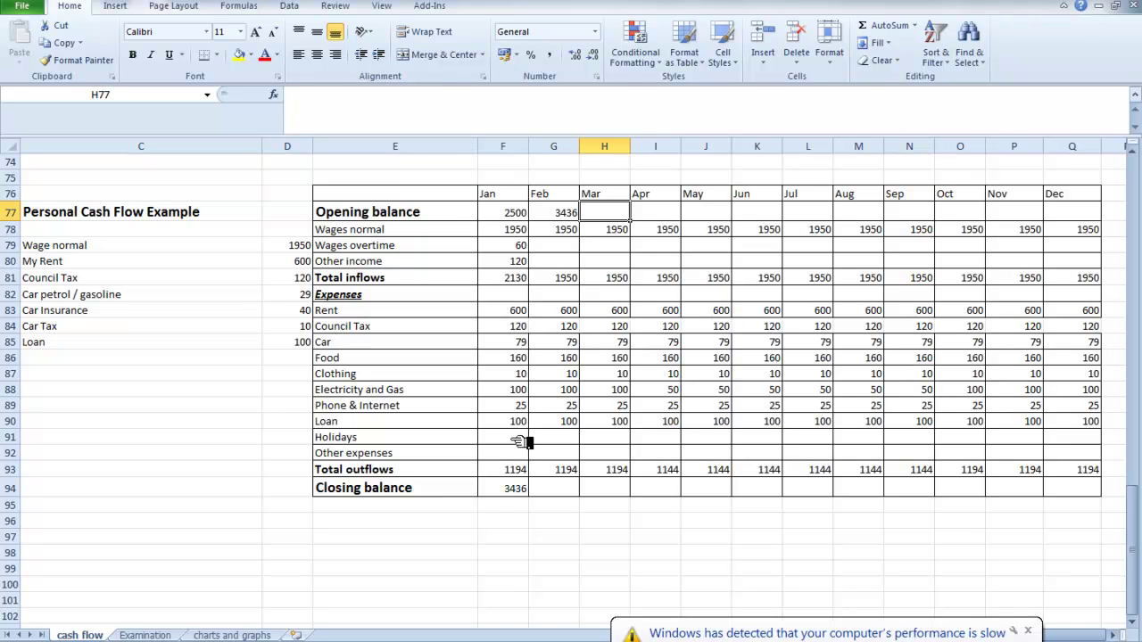
pyautogui.click(519, 440)
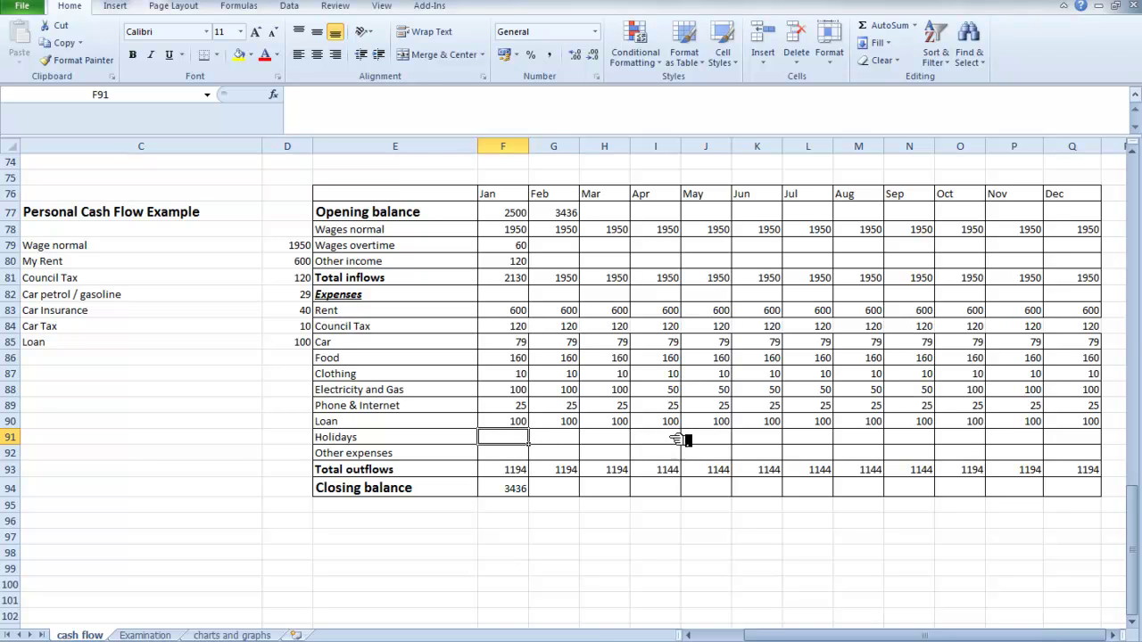
# Enter a 1500 Holidays expense for May in J91.
pyautogui.click(708, 437)
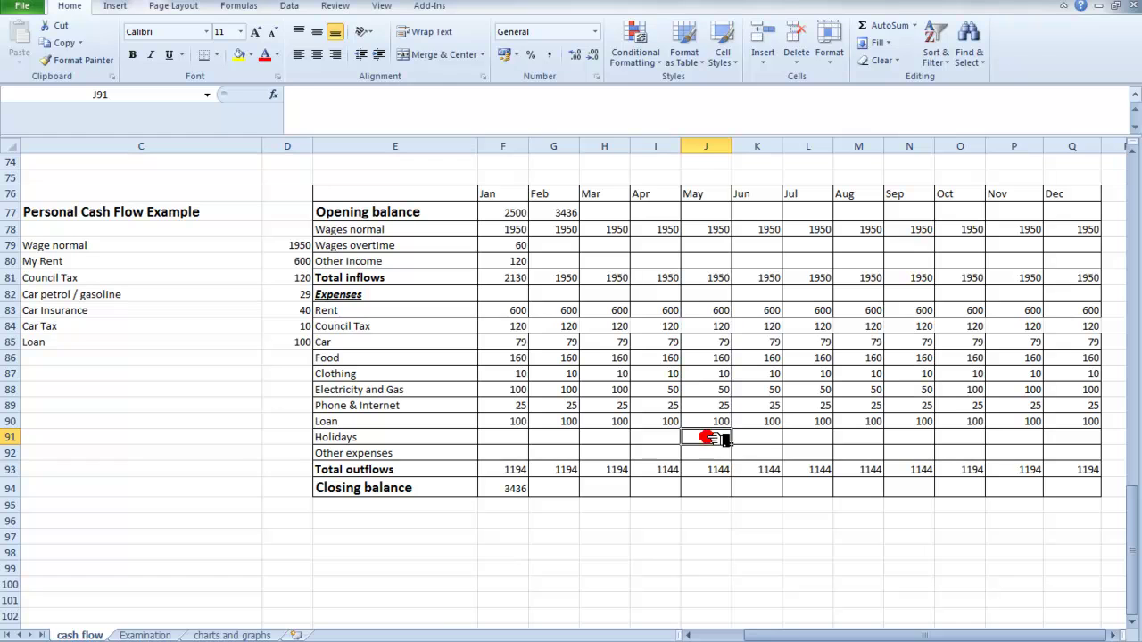
pyautogui.write('1500')
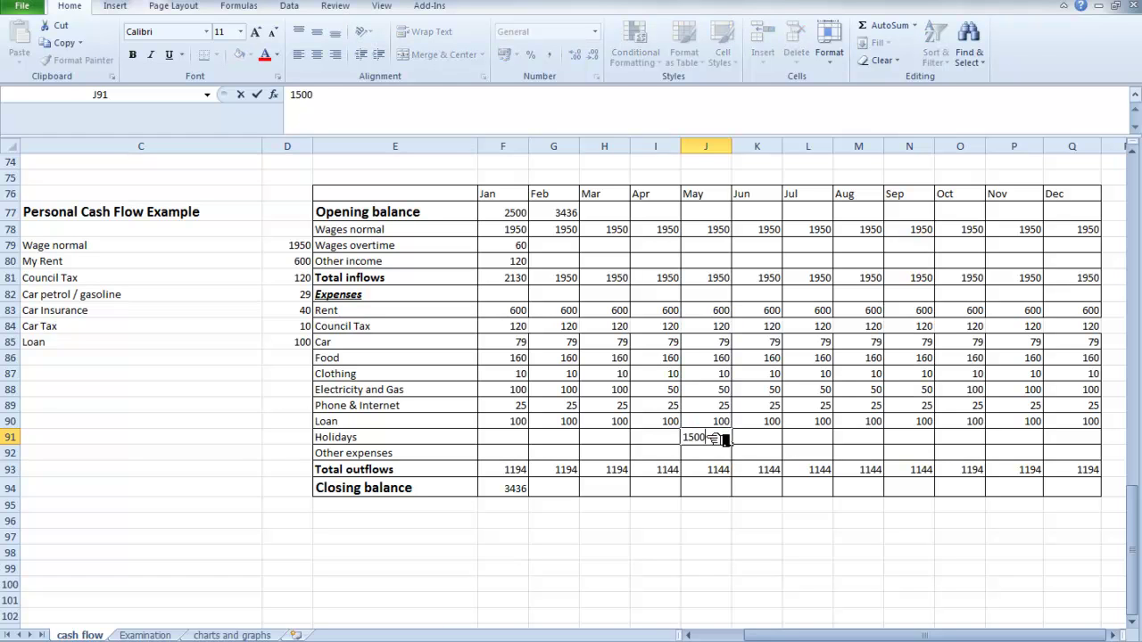
pyautogui.press('Tab')
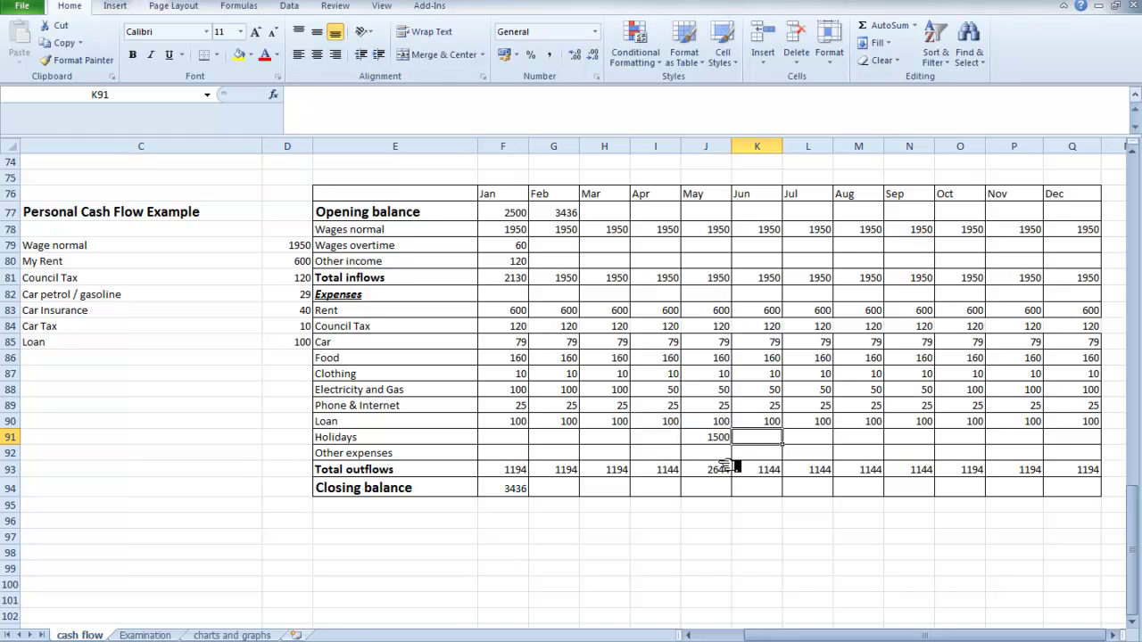
# Copy January's Closing balance formula from F94 across to Q94.
pyautogui.click(519, 487)
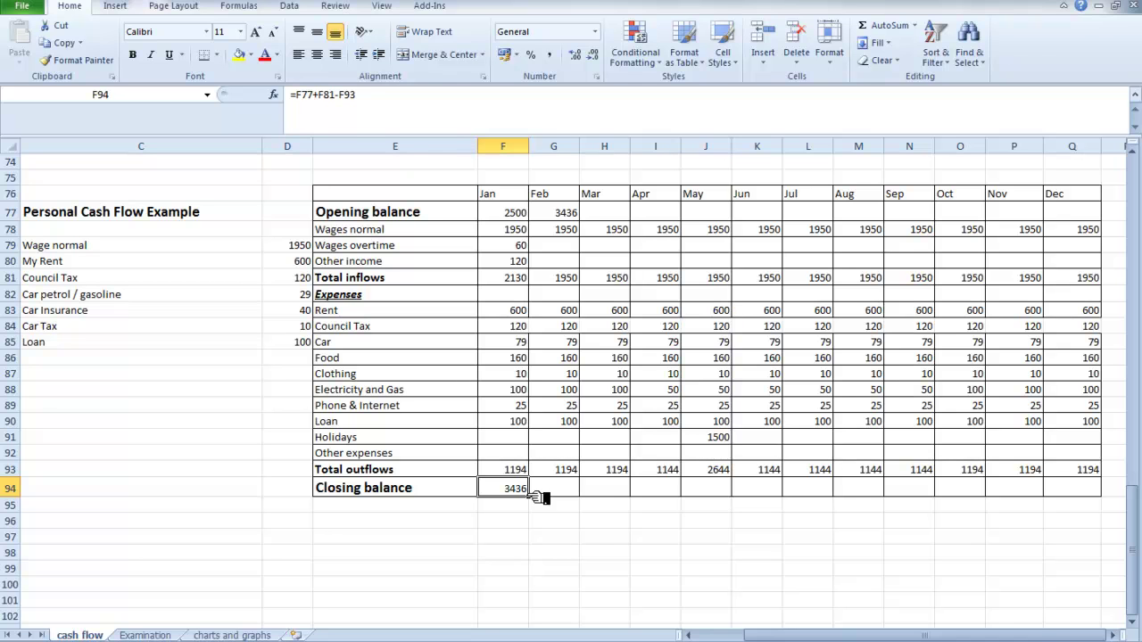
pyautogui.moveTo(540, 497); pyautogui.dragTo(1083, 489)
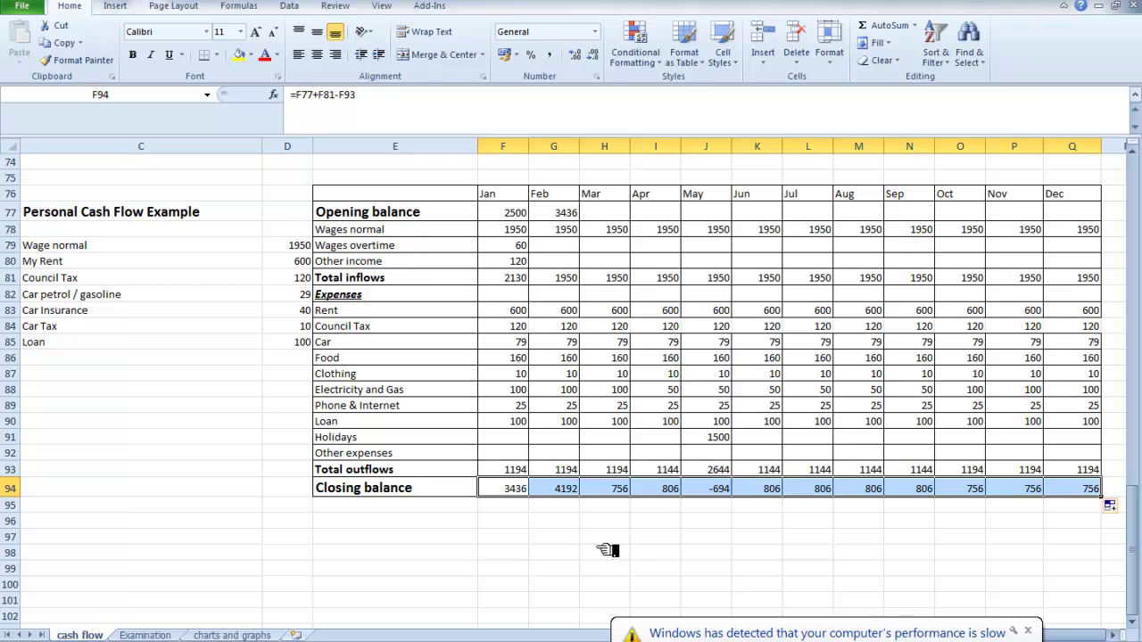
pyautogui.click(607, 551)
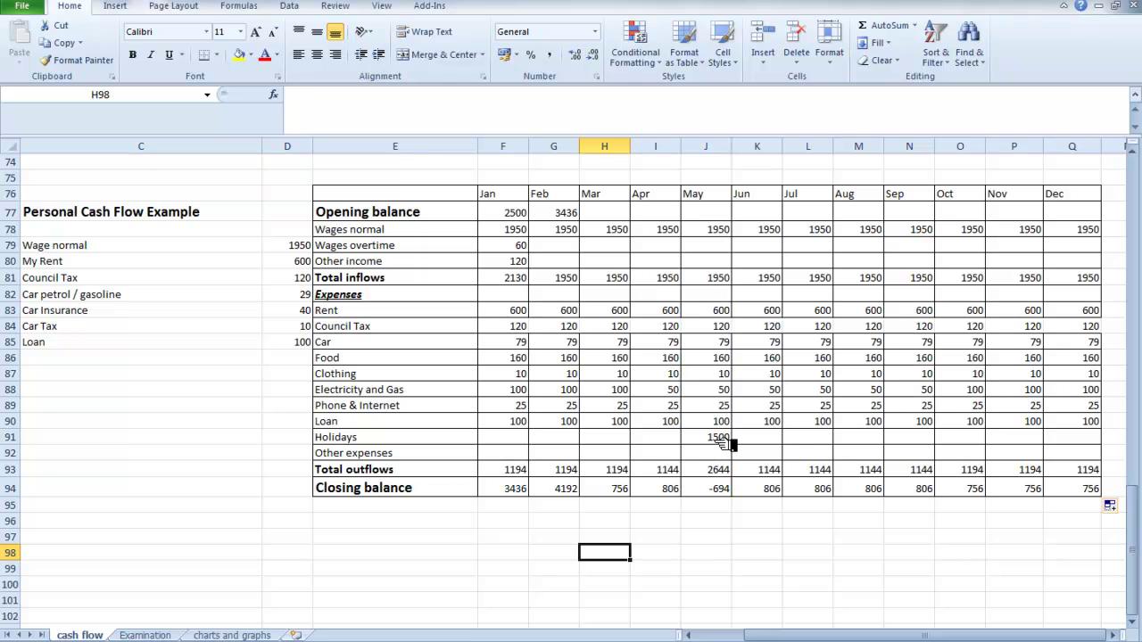
# Enter =G94 as March's opening balance and fill that link across to December.
pyautogui.click(606, 212)
pyautogui.write('=G94')
pyautogui.press('Return')
pyautogui.click(615, 214)
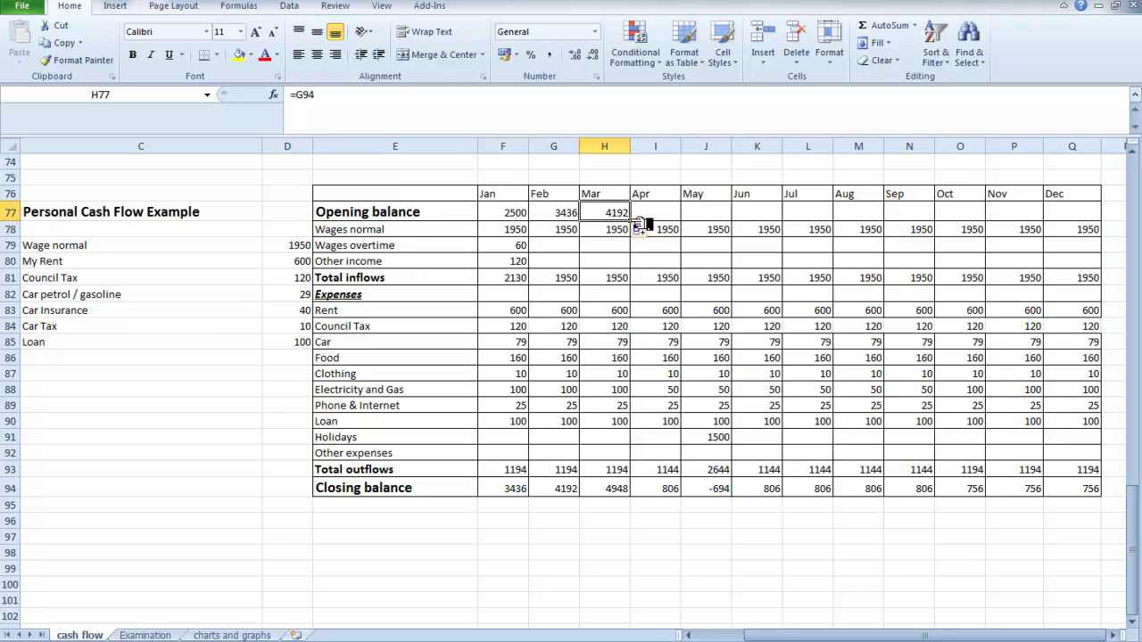
pyautogui.moveTo(640, 223); pyautogui.dragTo(1083, 216)
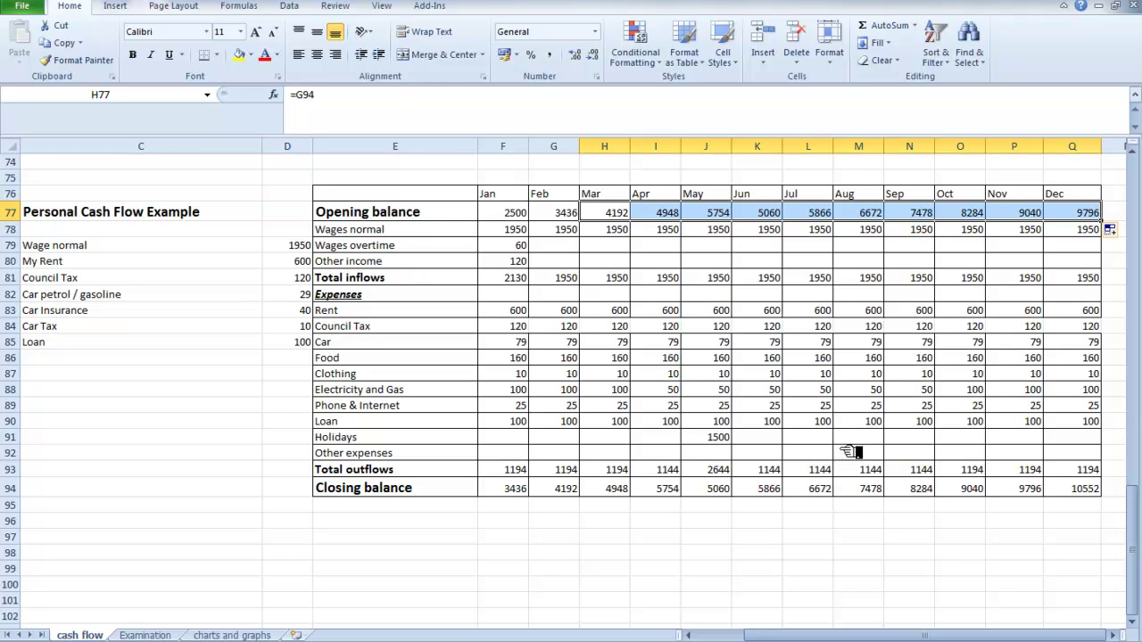
# Enter 1500 in September's and 1000 in December's Holidays cells.
pyautogui.click(910, 438)
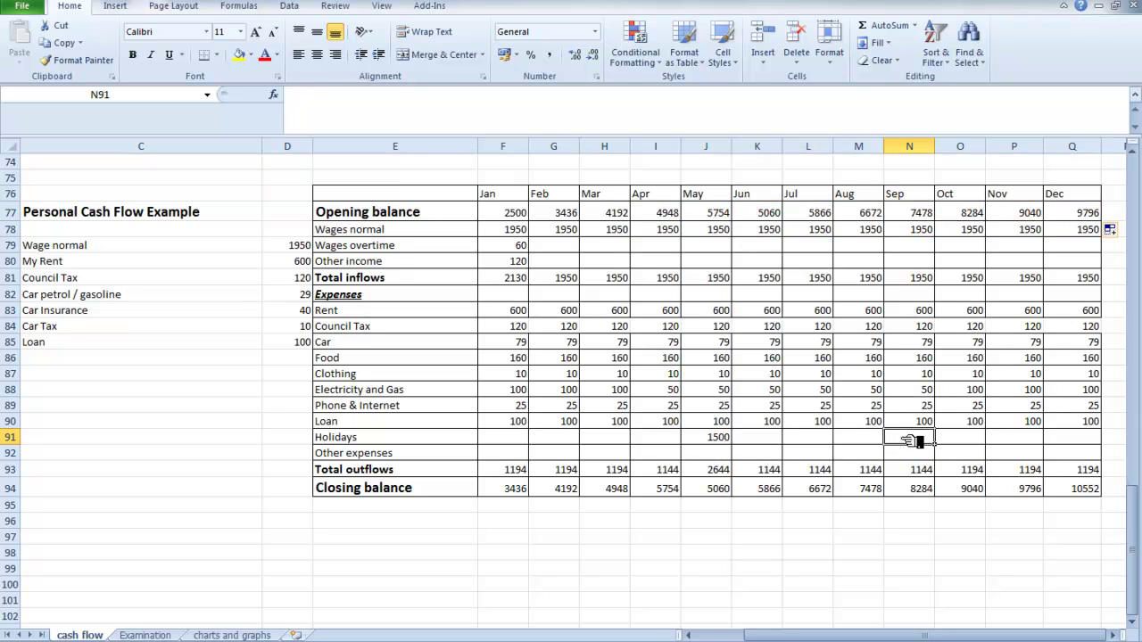
pyautogui.write('1500')
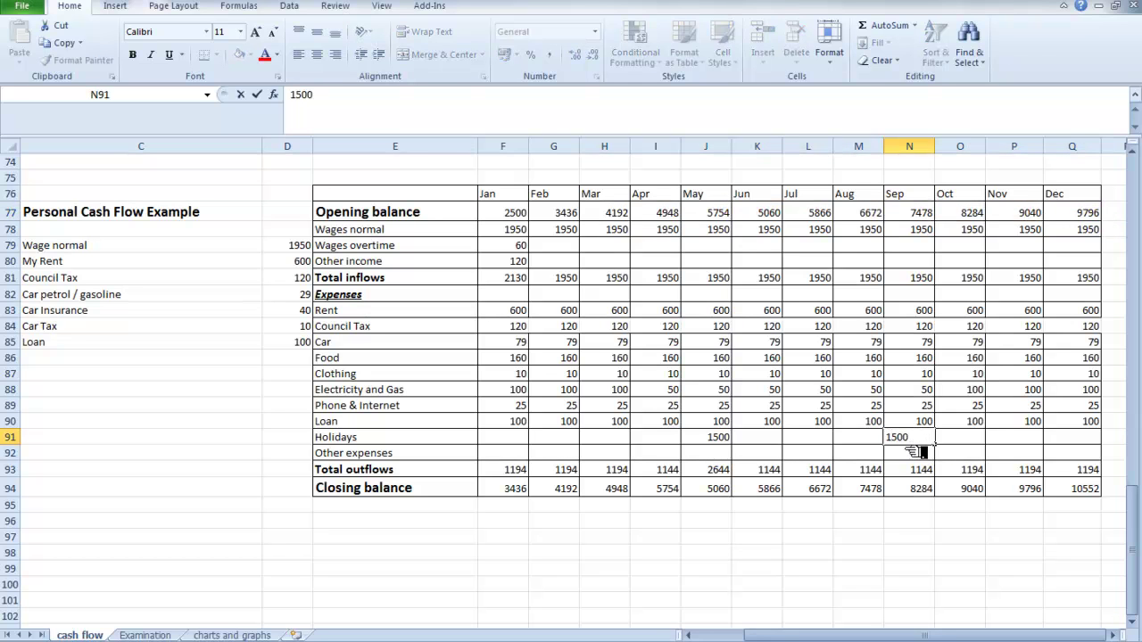
pyautogui.press('Tab')
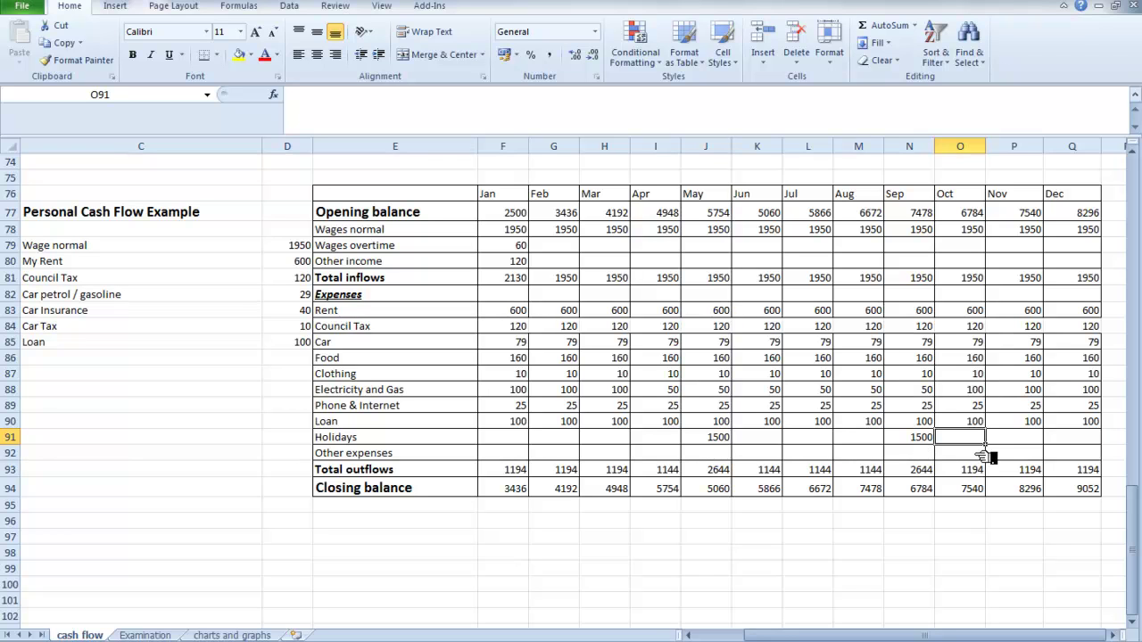
pyautogui.click(1066, 440)
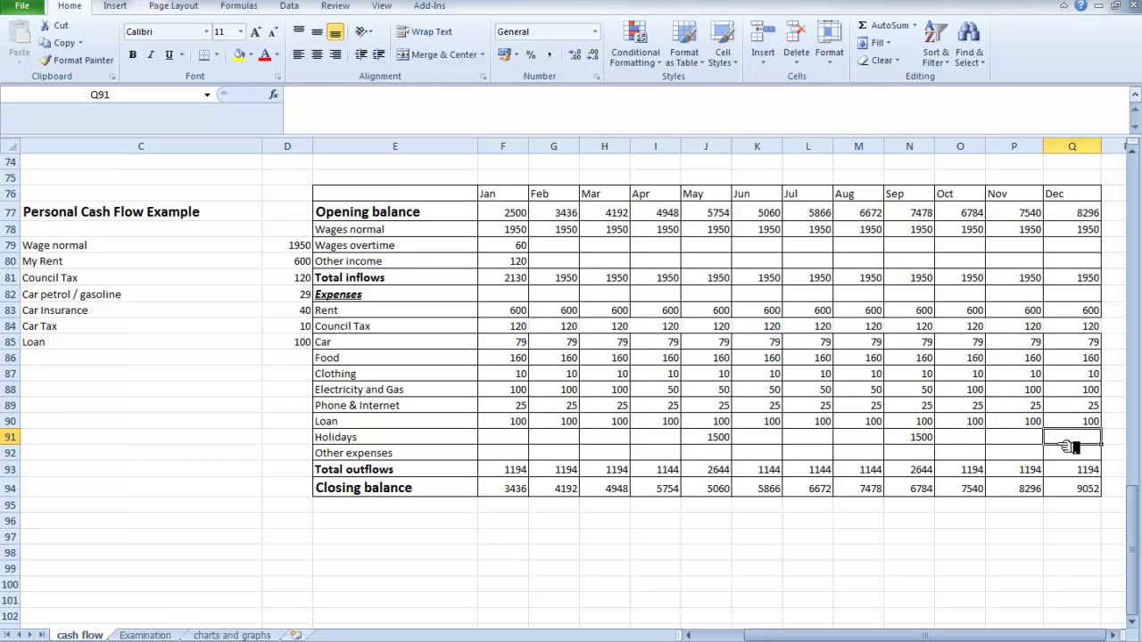
pyautogui.write('1')
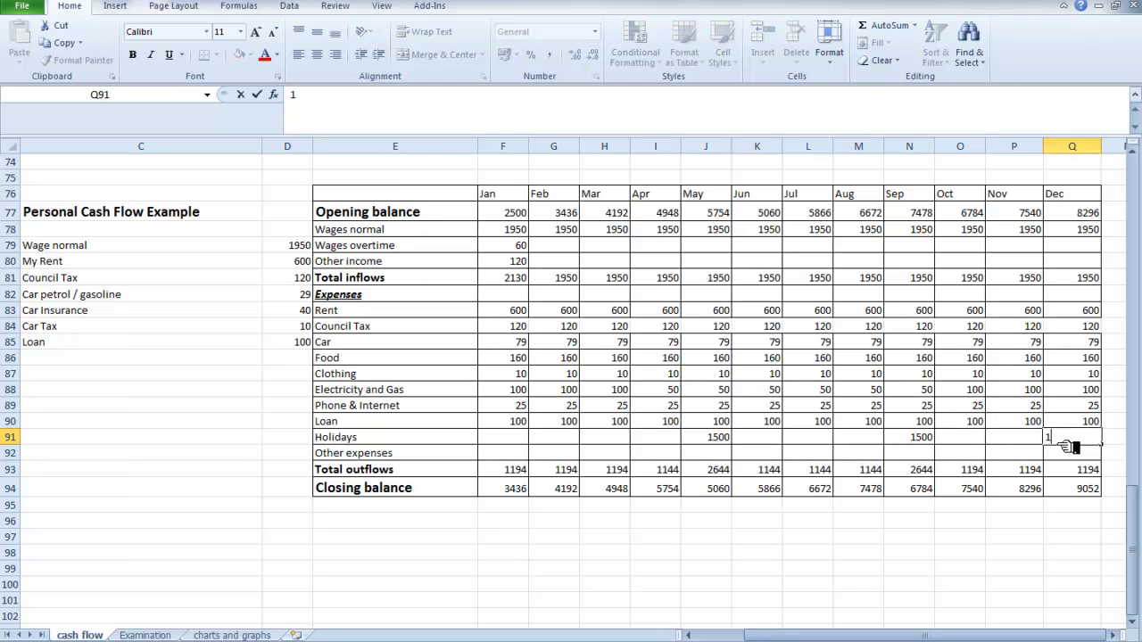
pyautogui.write('000')
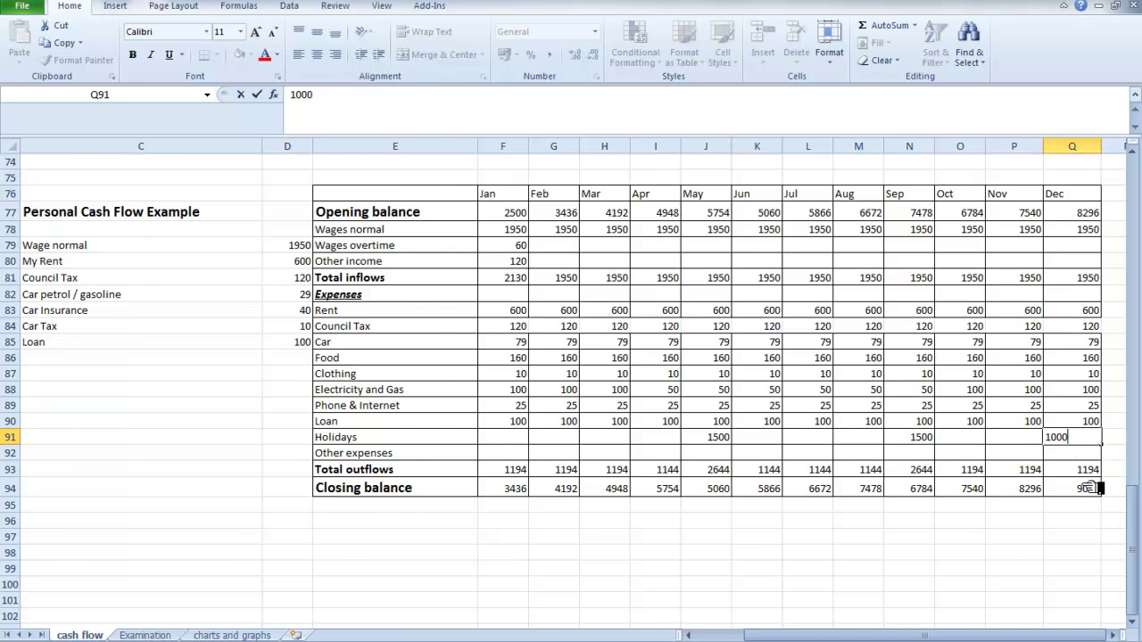
pyautogui.press('Tab')
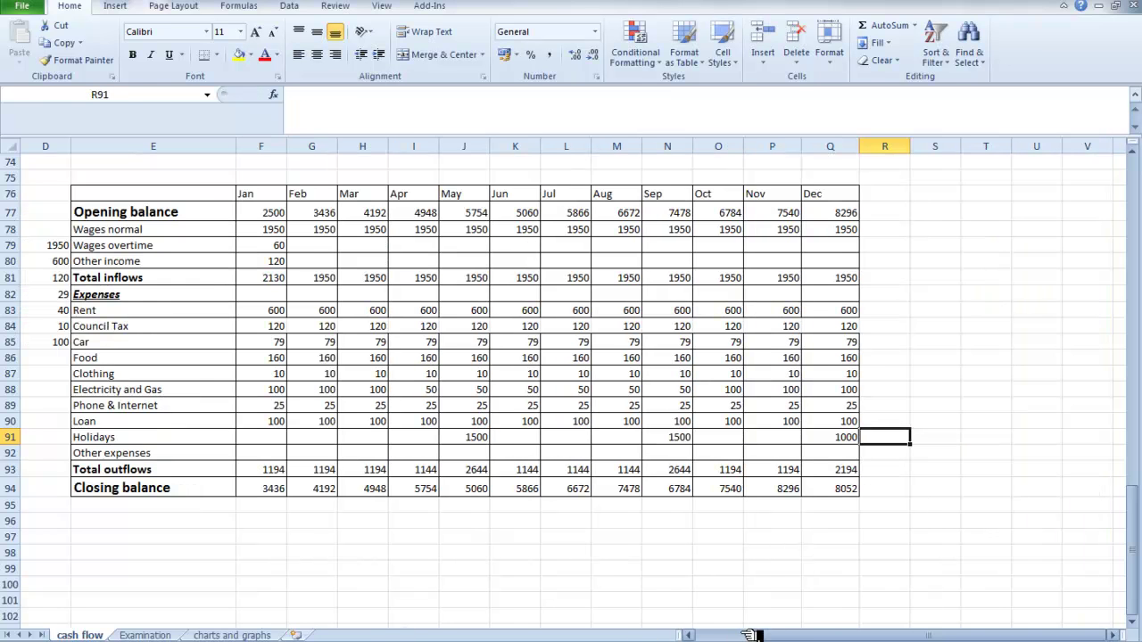
pyautogui.moveTo(777, 635); pyautogui.dragTo(752, 635)
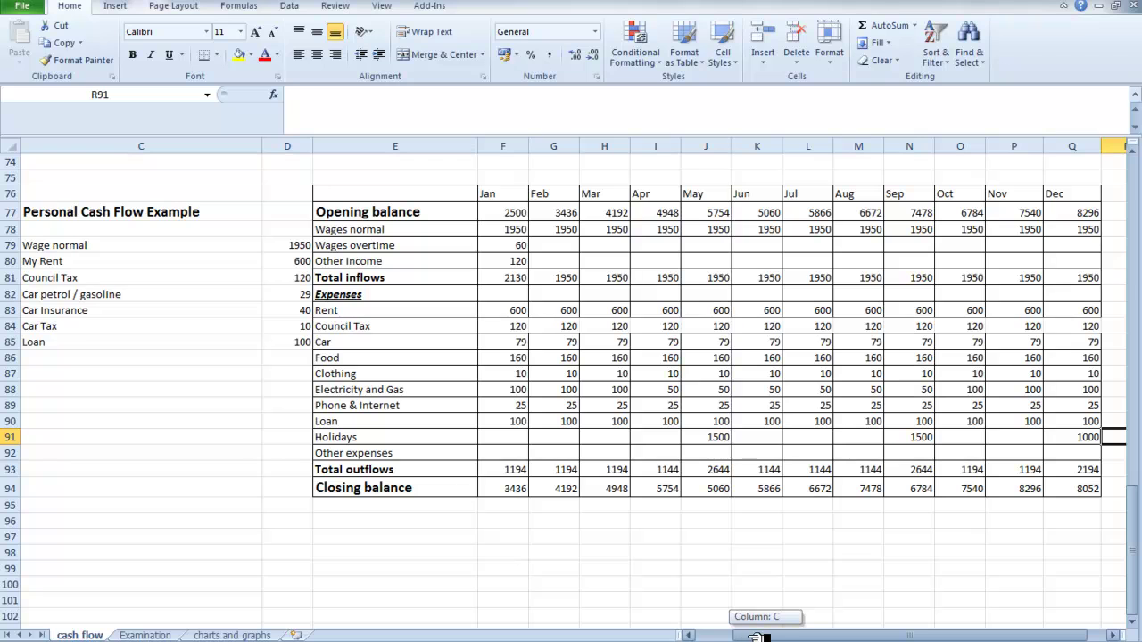
pyautogui.click(514, 550)
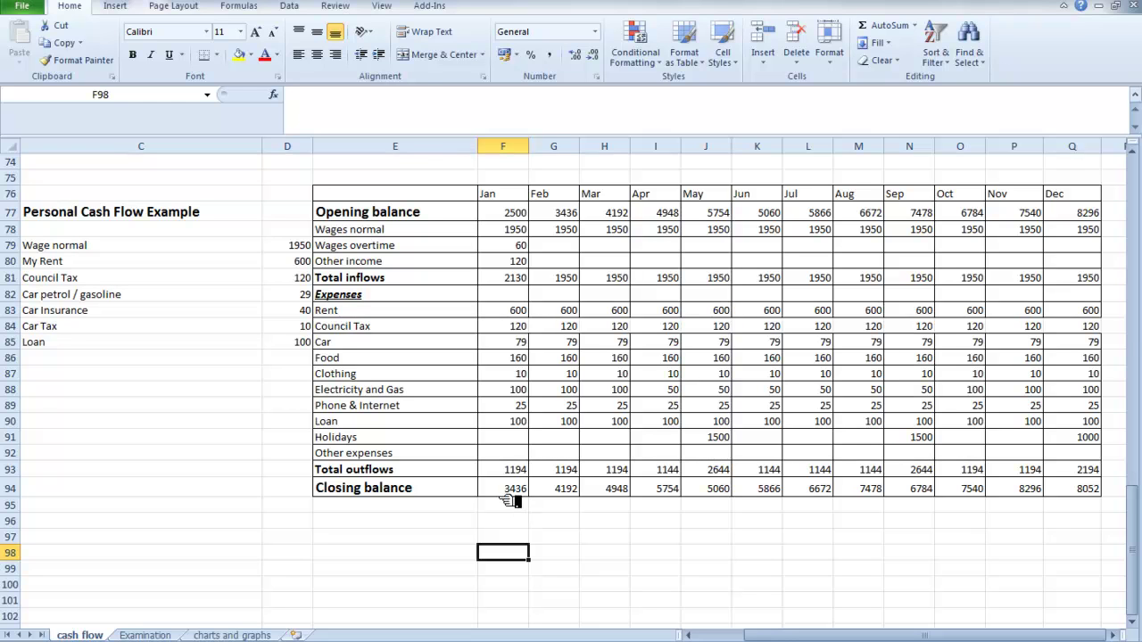
# Enter 60 as January's Other expenses and fill it across to December.
pyautogui.click(502, 456)
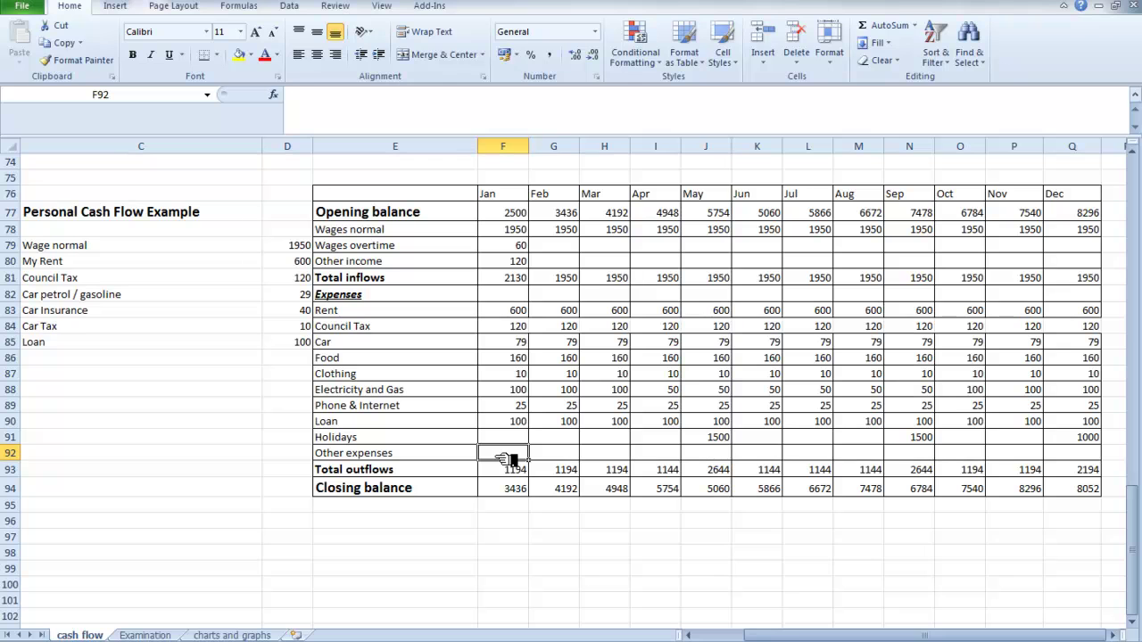
pyautogui.write('60')
pyautogui.press('Tab')
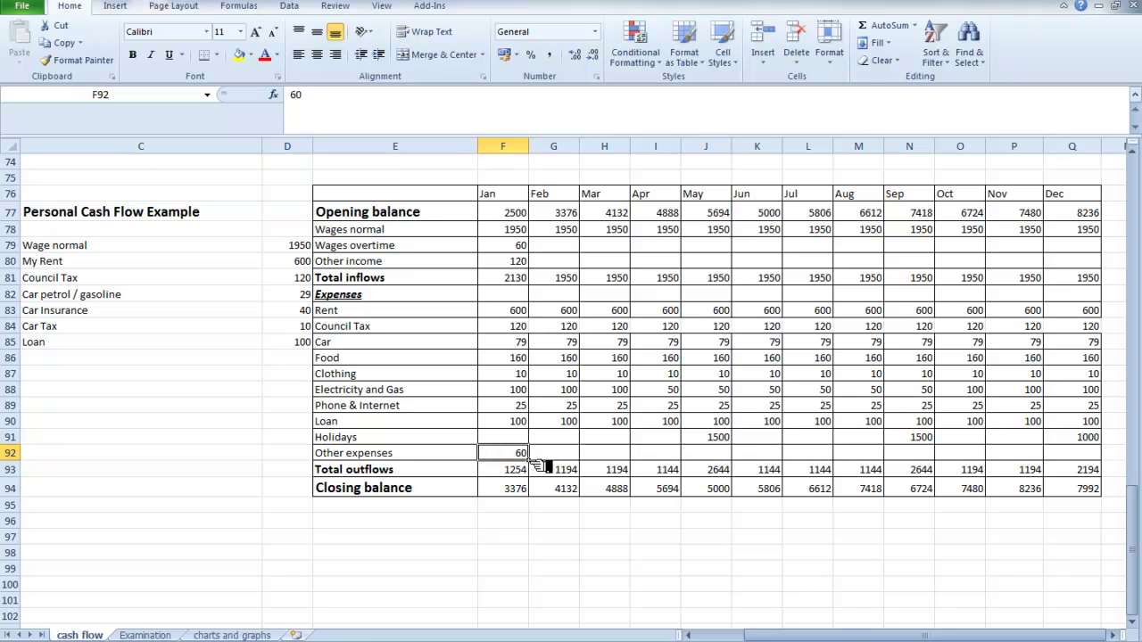
pyautogui.moveTo(536, 462); pyautogui.dragTo(1088, 459)
pyautogui.click(770, 569)
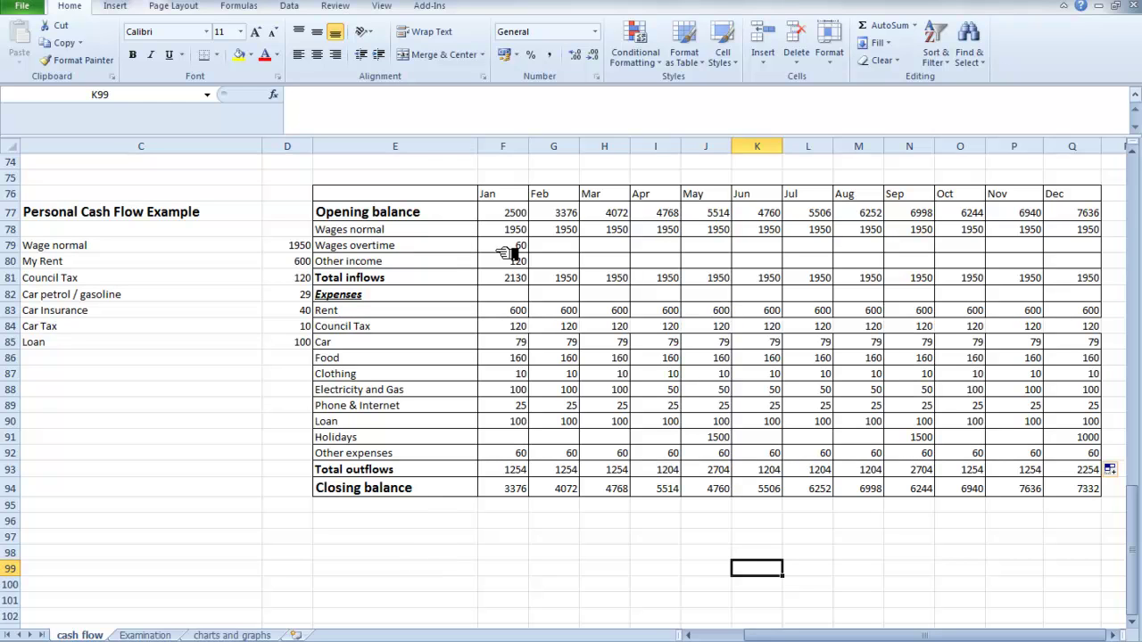
# Enter 120 of other income for May and for October.
pyautogui.click(721, 262)
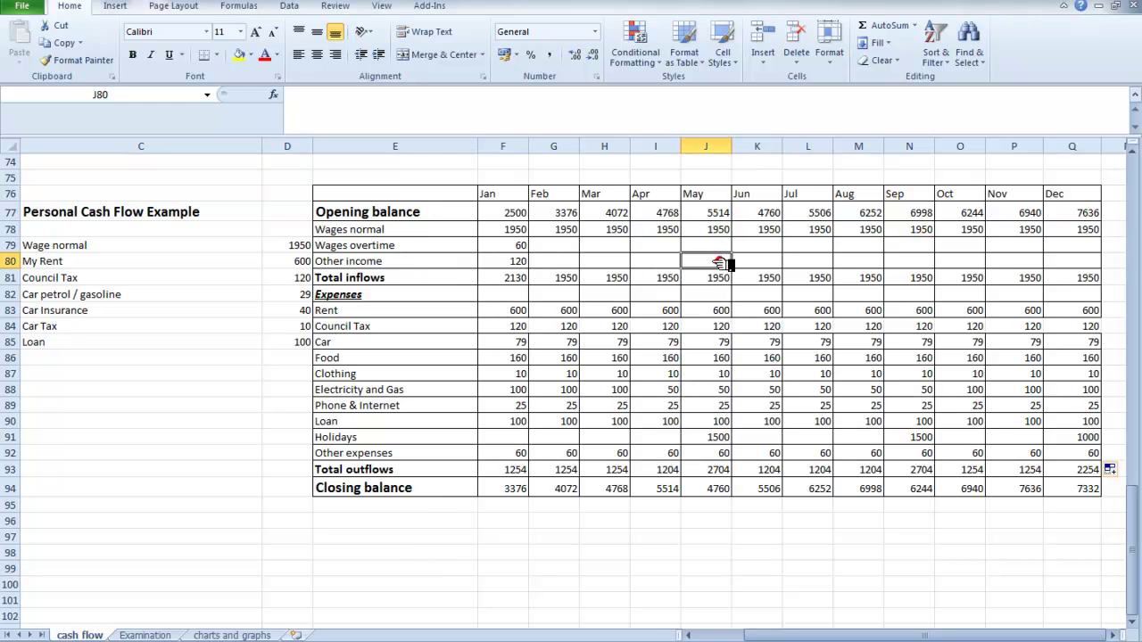
pyautogui.write('120')
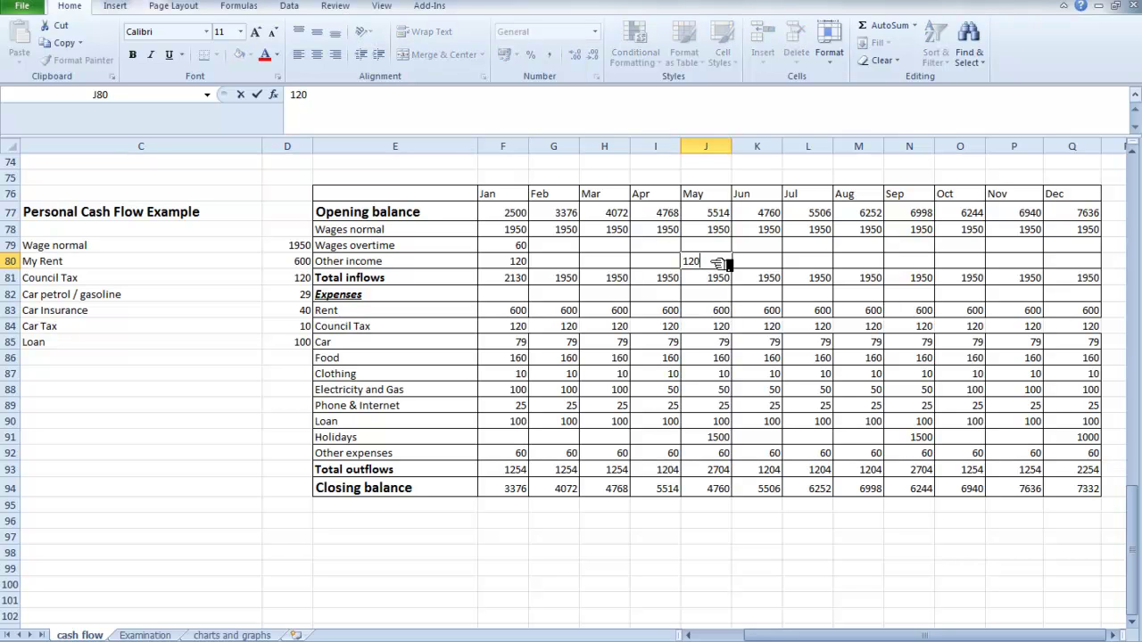
pyautogui.press('Tab')
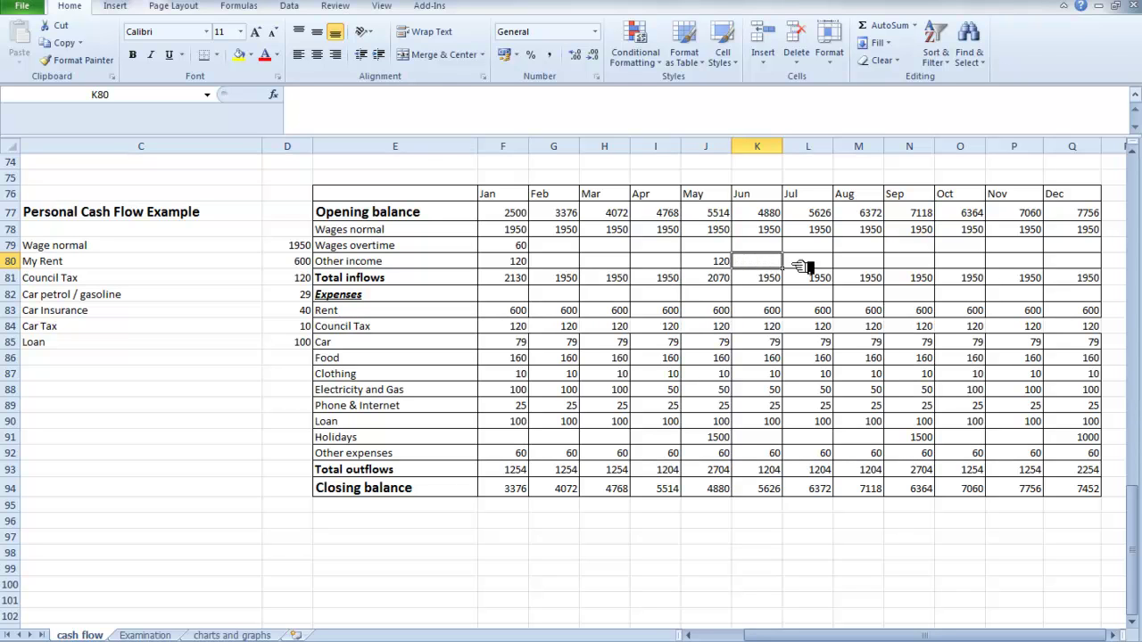
pyautogui.click(969, 264)
pyautogui.write('12')
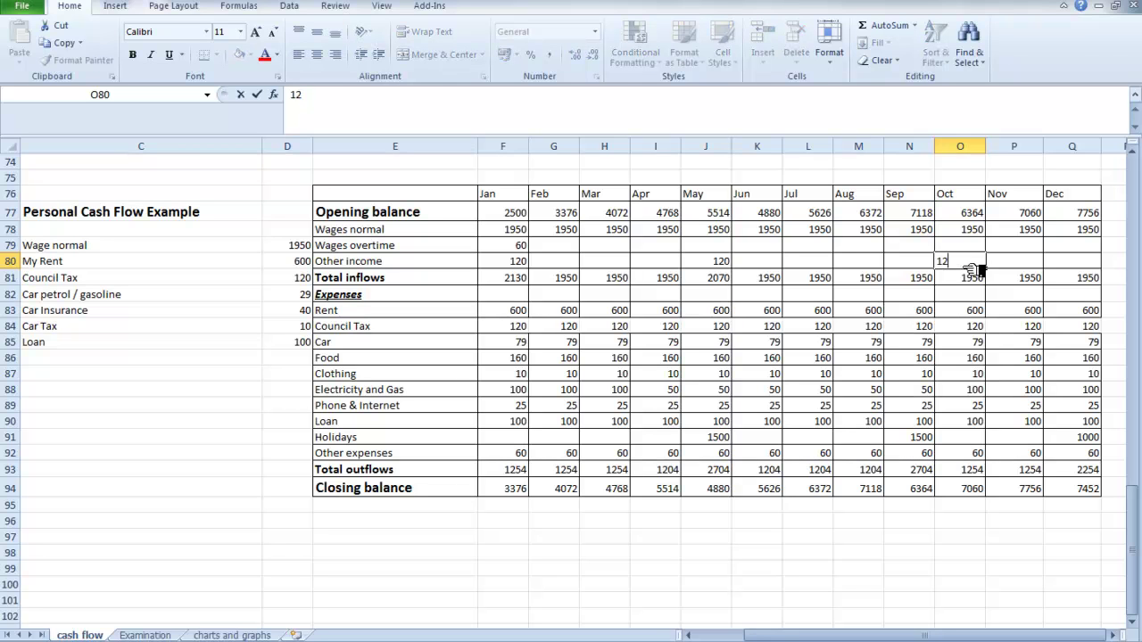
pyautogui.write('0')
# Enter overtime of 70 for April and 100 for August.
pyautogui.click(663, 247)
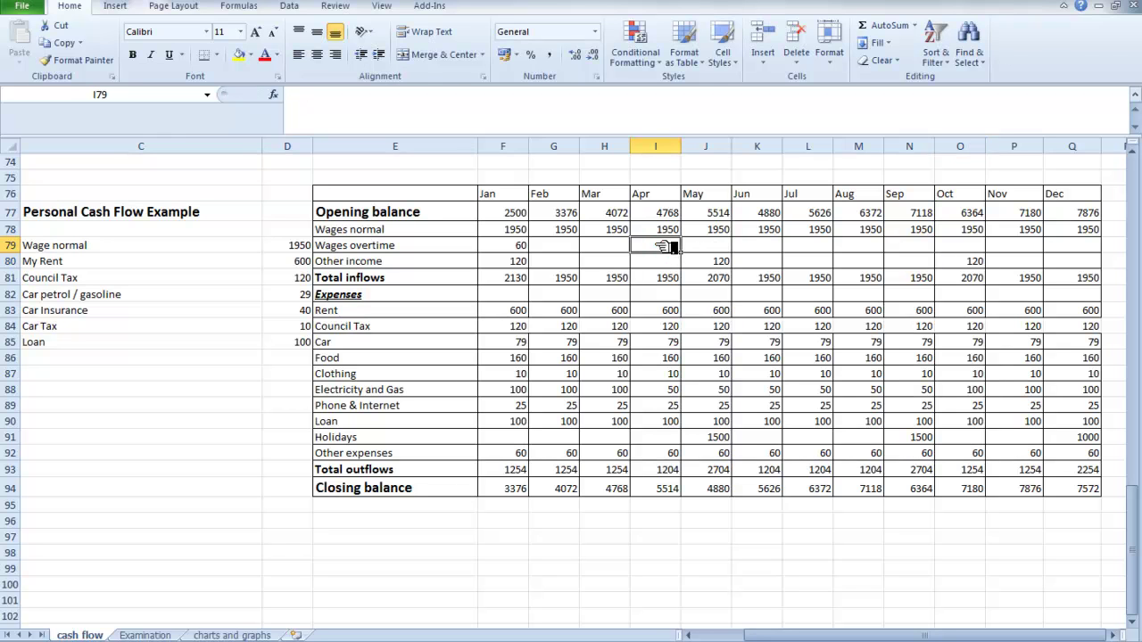
pyautogui.write('70')
pyautogui.press('Right')
pyautogui.press('Right')
pyautogui.press('Right')
pyautogui.press('Right')
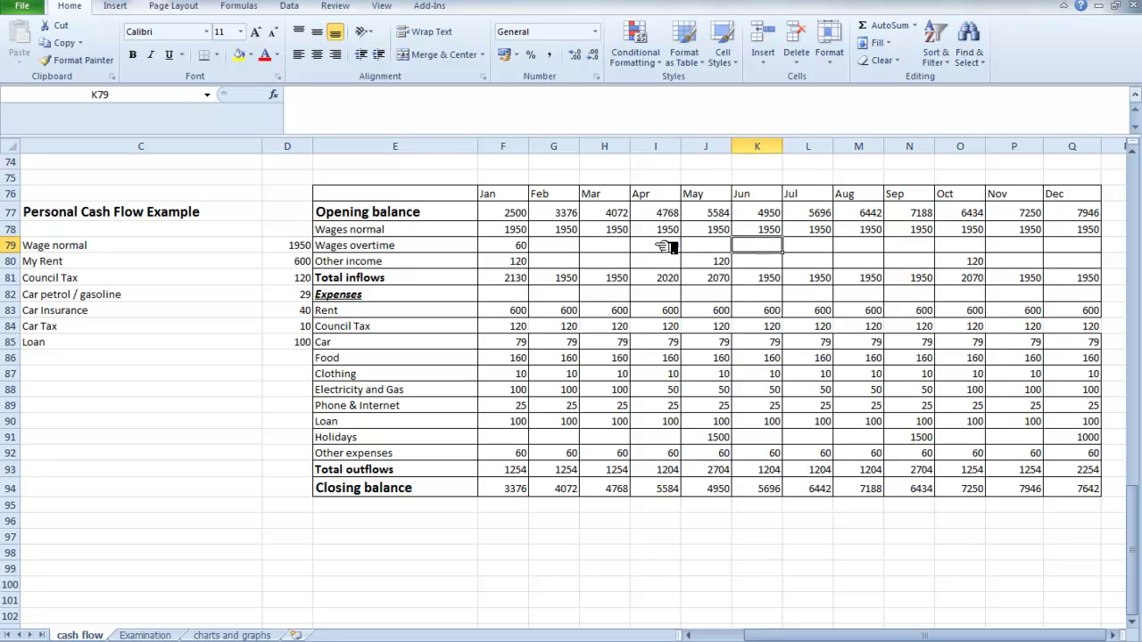
pyautogui.write('100')
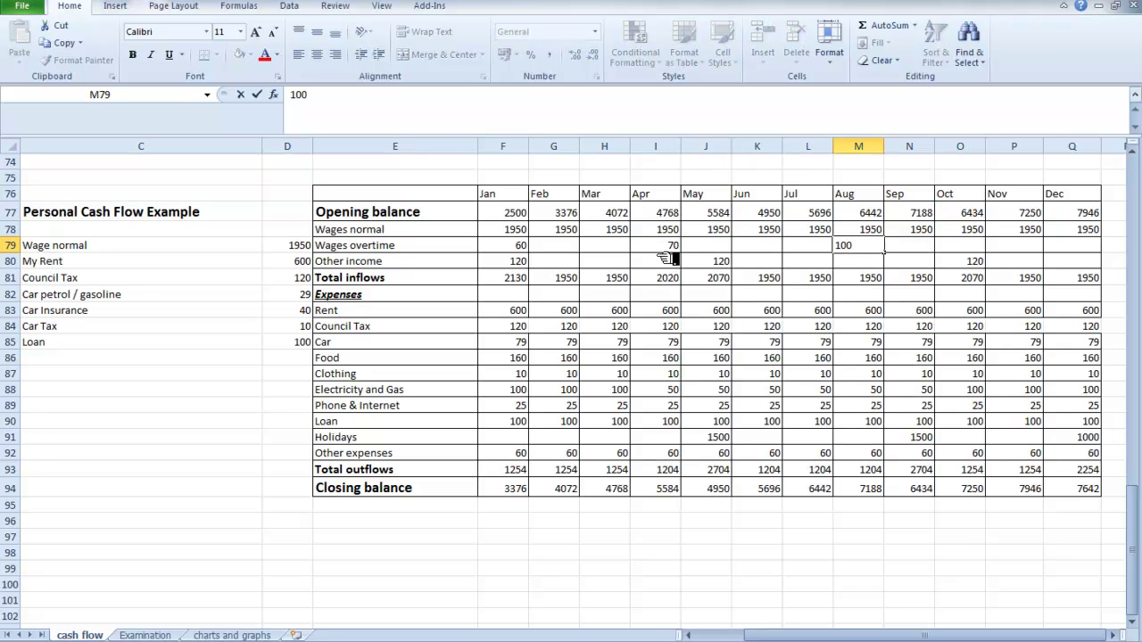
pyautogui.press('Right')
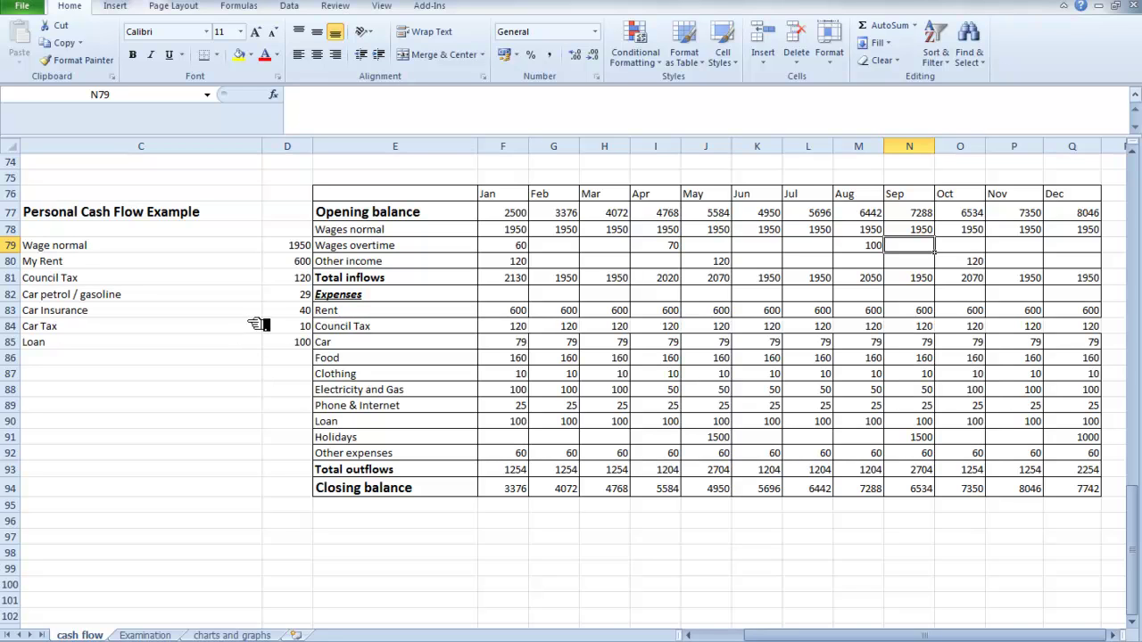
# Change the My_Rent input value to 800.
pyautogui.click(296, 261)
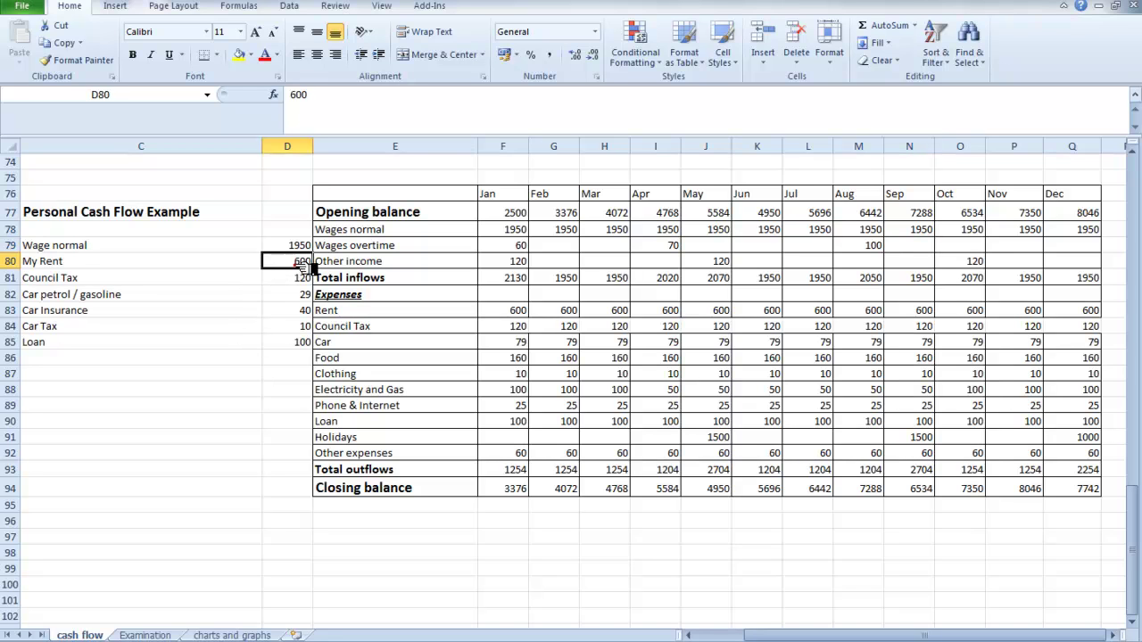
pyautogui.write('80')
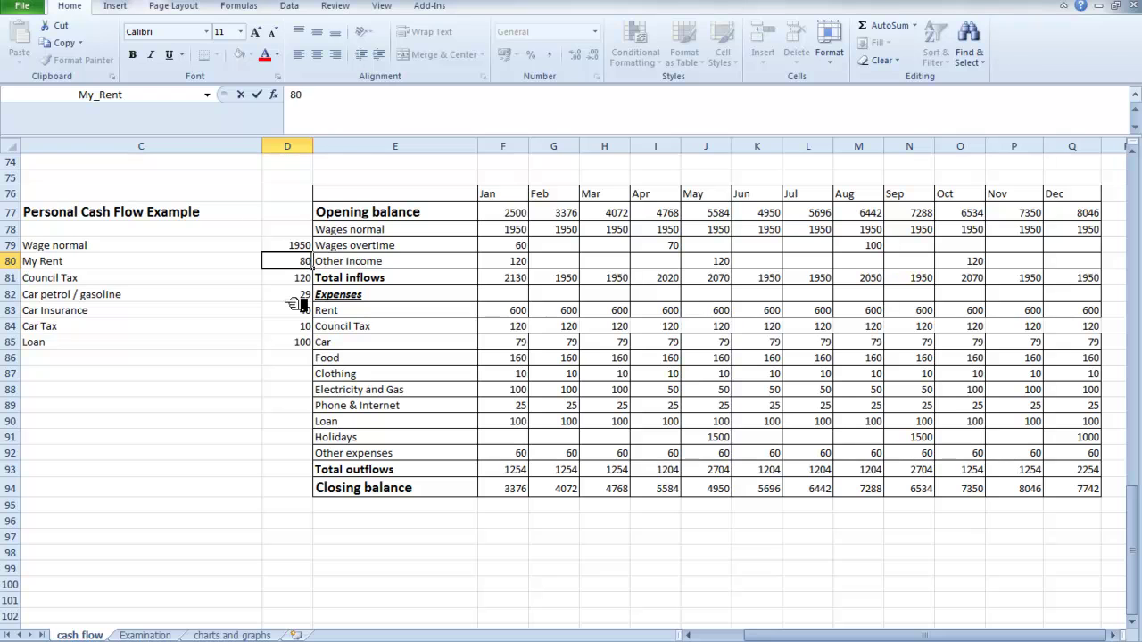
pyautogui.press('Tab')
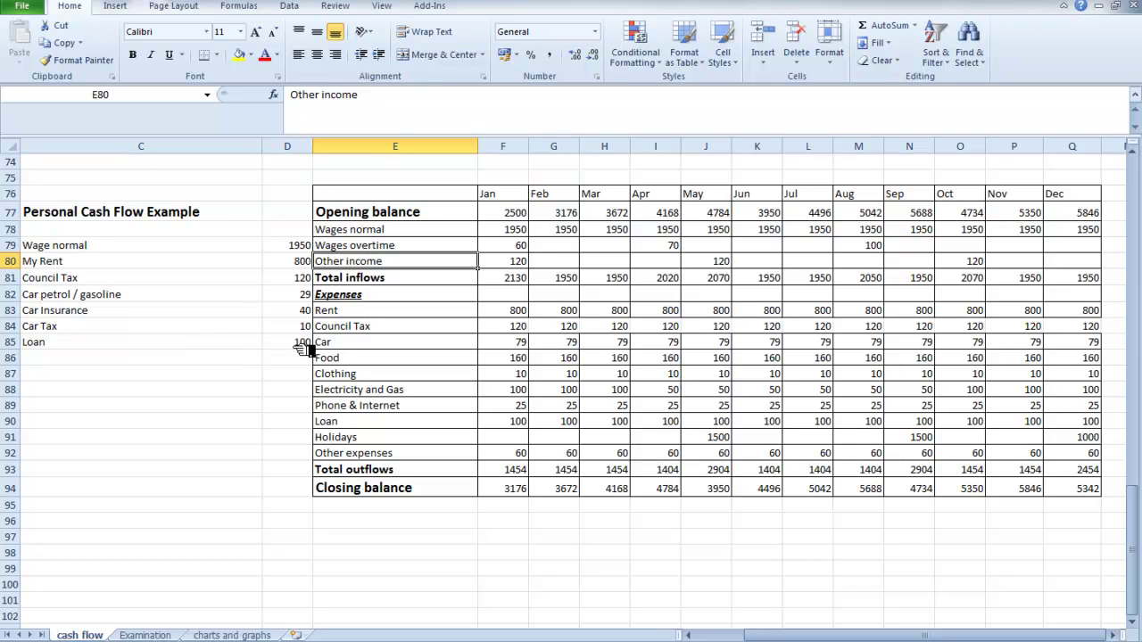
# Change the car petrol input value to 50.
pyautogui.click(301, 295)
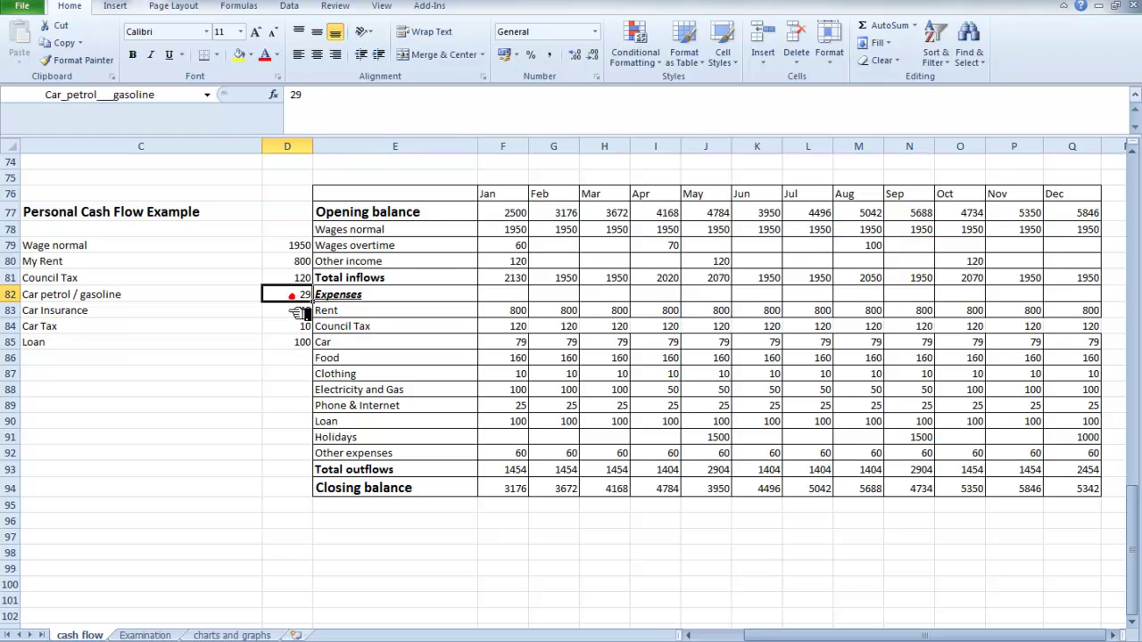
pyautogui.write('50')
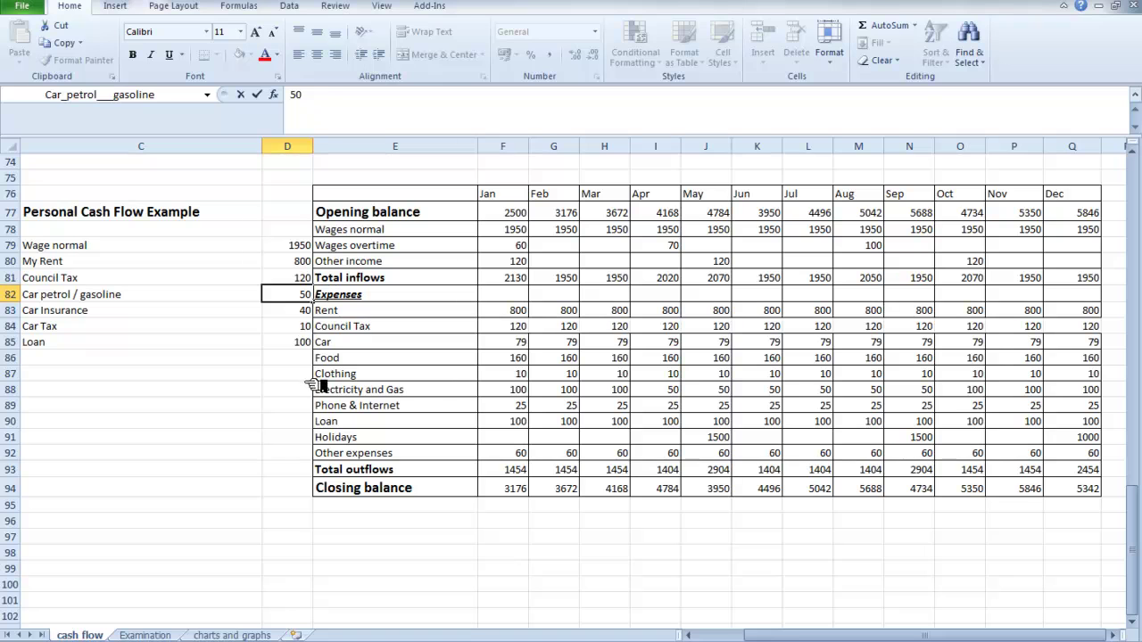
pyautogui.press('Tab')
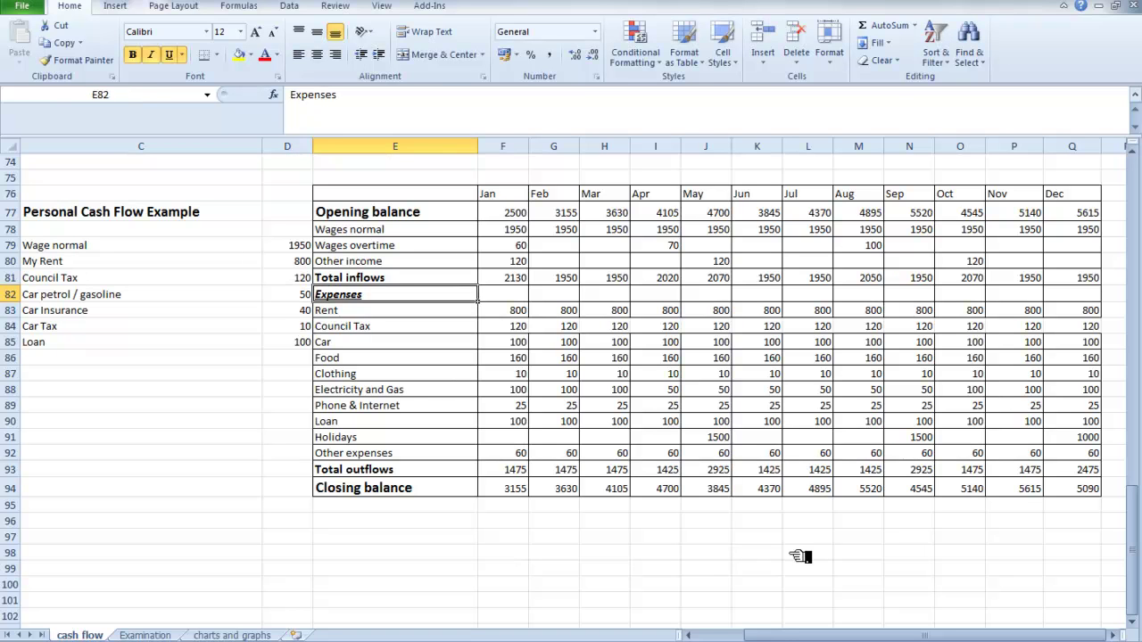